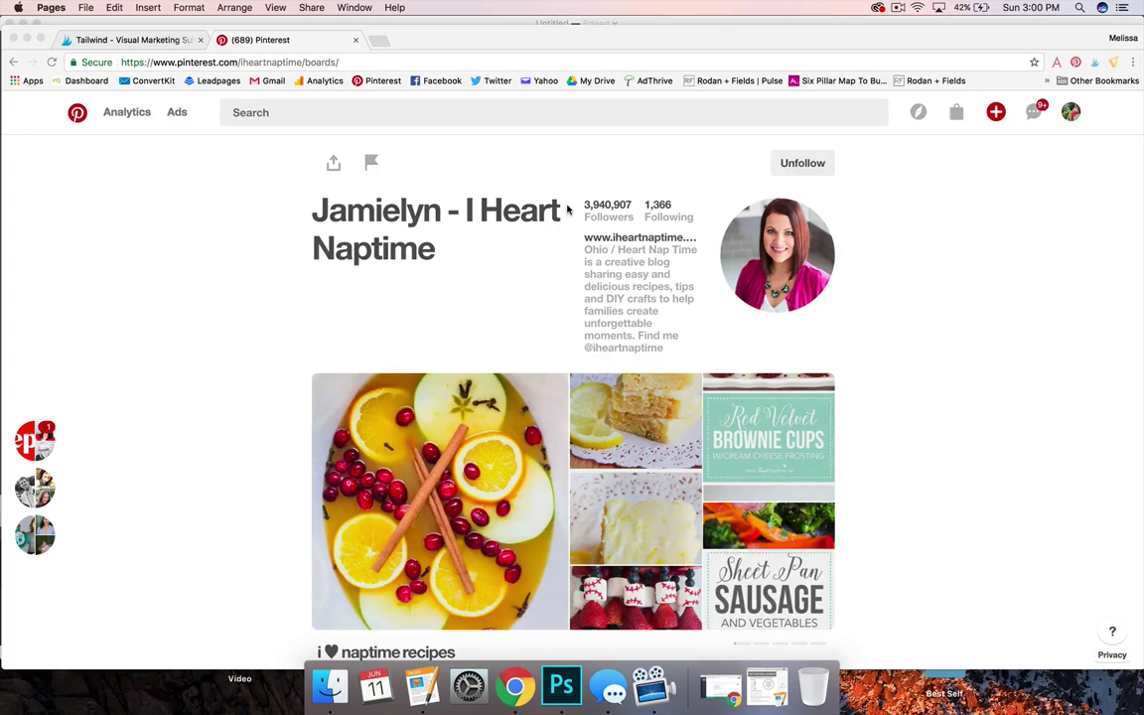
Step: Look through the boards and pins on the I Heart Naptime profile and open the "i ♥ desserts" board
{"action": "scroll", "coordinate": [258, 370], "scroll_direction": "down", "scroll_amount": 5}
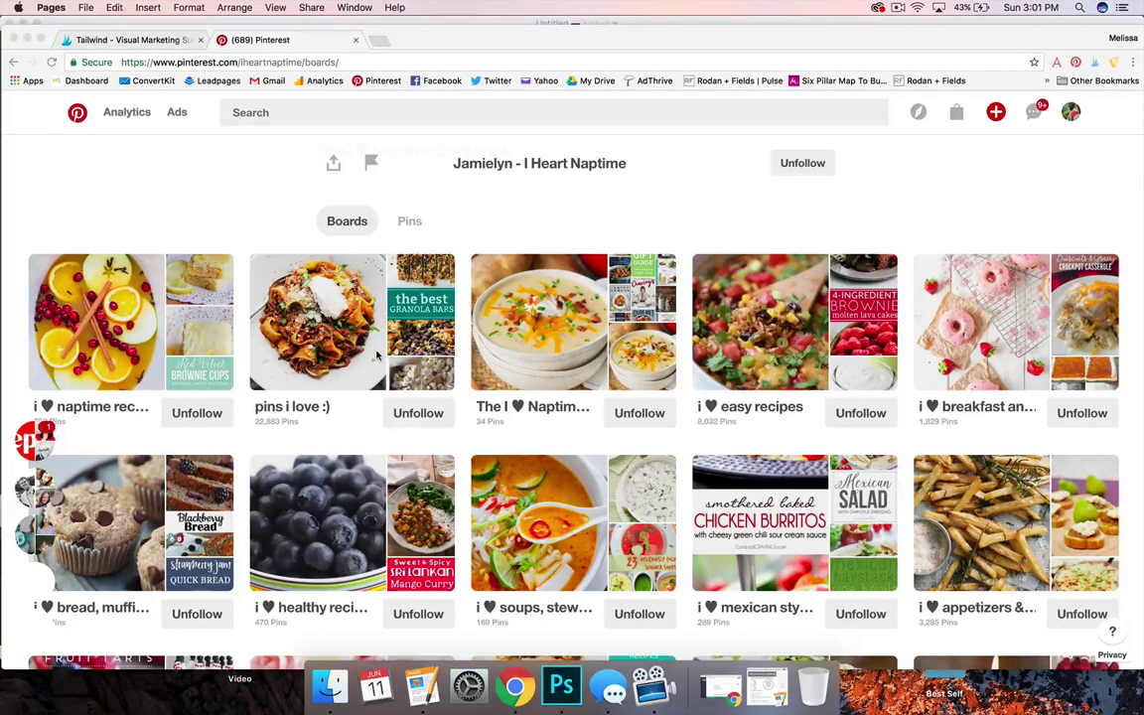
{"action": "scroll", "coordinate": [378, 356], "scroll_direction": "up", "scroll_amount": 2}
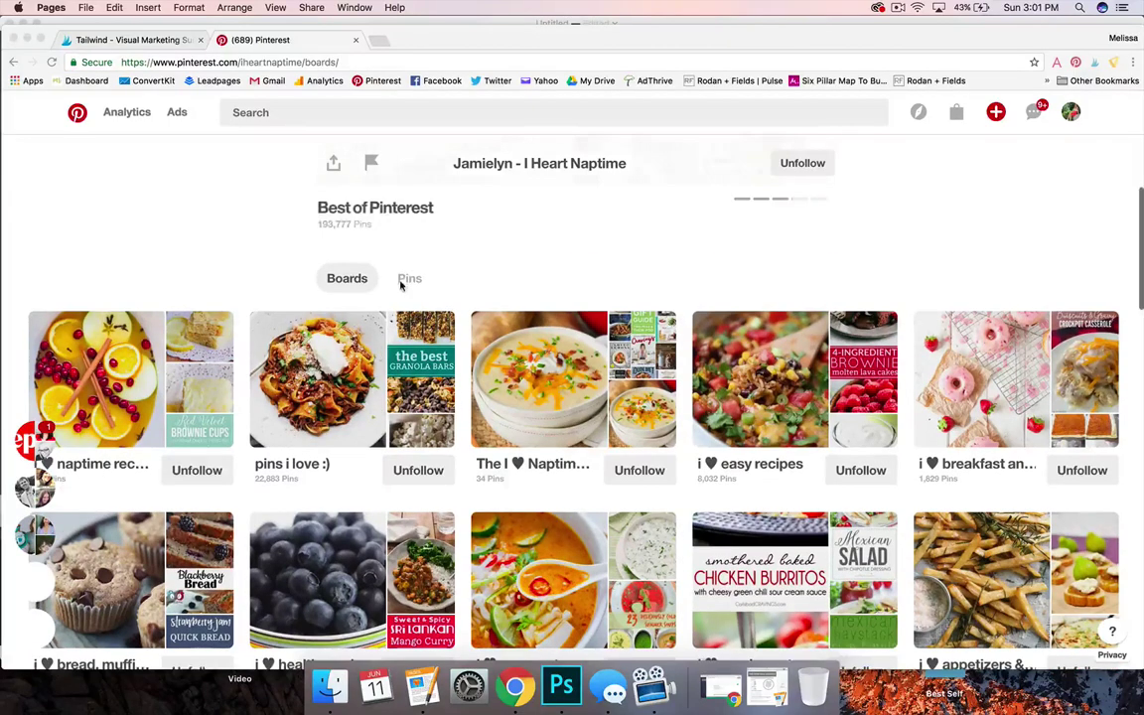
{"action": "left_click", "coordinate": [402, 280]}
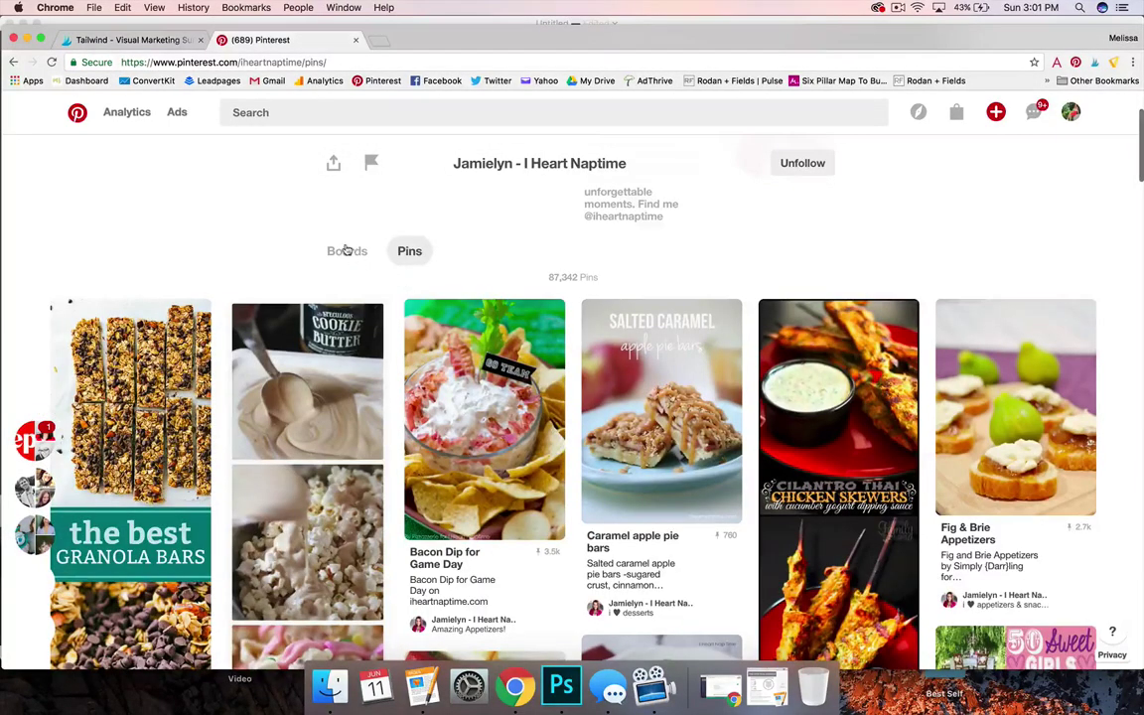
{"action": "left_click", "coordinate": [346, 251]}
{"action": "scroll", "coordinate": [434, 359], "scroll_direction": "down", "scroll_amount": 5}
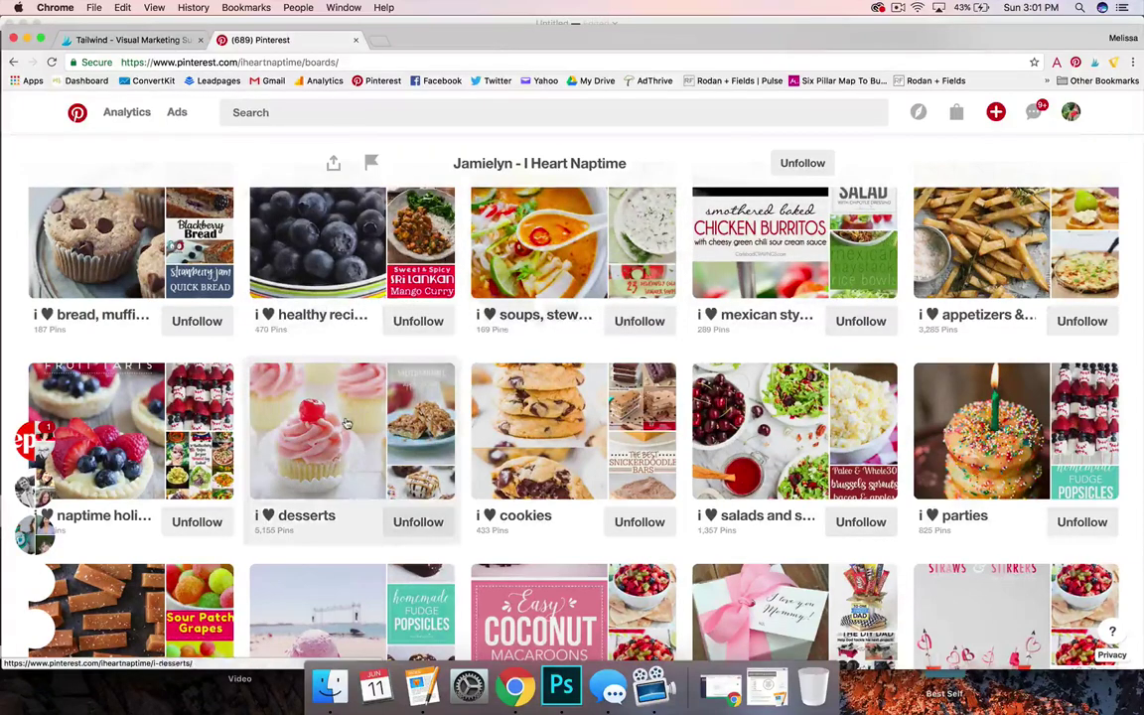
{"action": "left_click", "coordinate": [327, 443]}
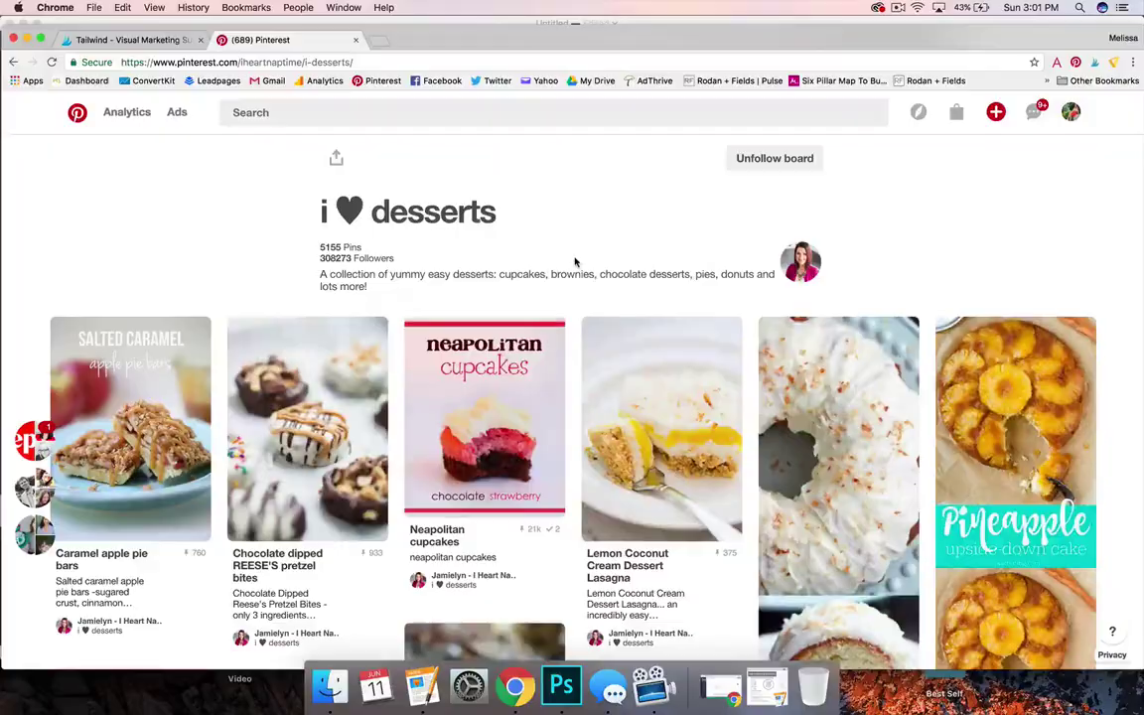
Step: Load more pins on the desserts board and open the Tailwind Publisher pin selection for it
{"action": "scroll", "coordinate": [574, 262], "scroll_direction": "down", "scroll_amount": 5}
{"action": "scroll", "coordinate": [574, 262], "scroll_direction": "down", "scroll_amount": 15}
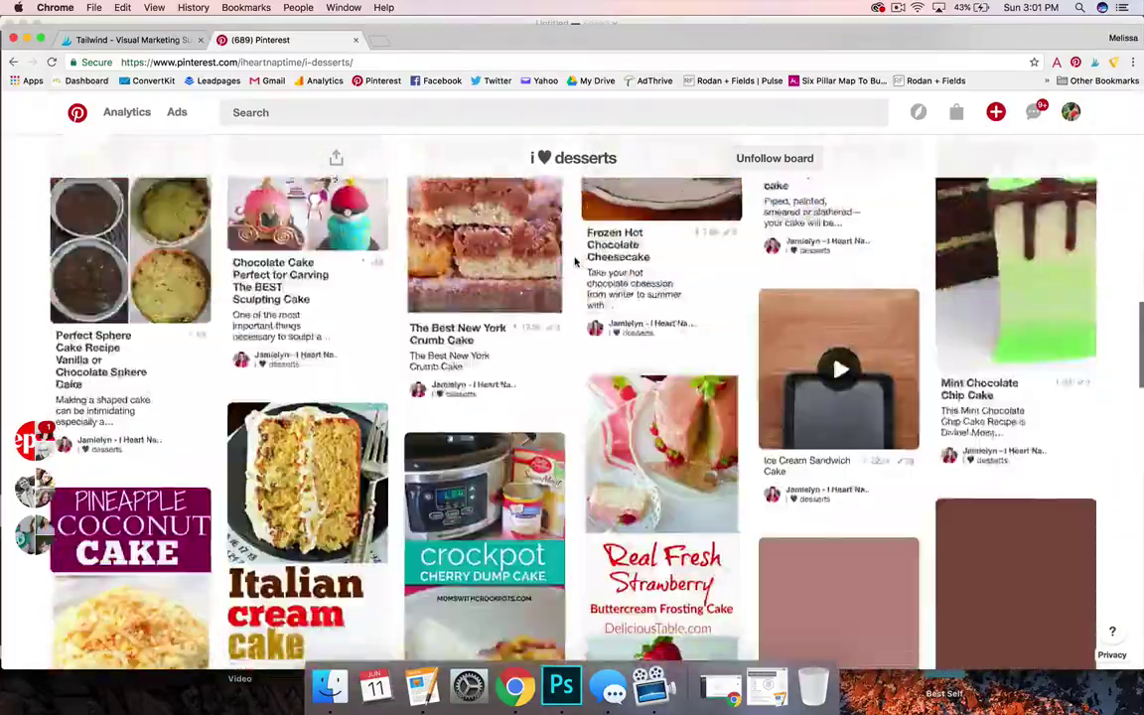
{"action": "scroll", "coordinate": [574, 262], "scroll_direction": "down", "scroll_amount": 15}
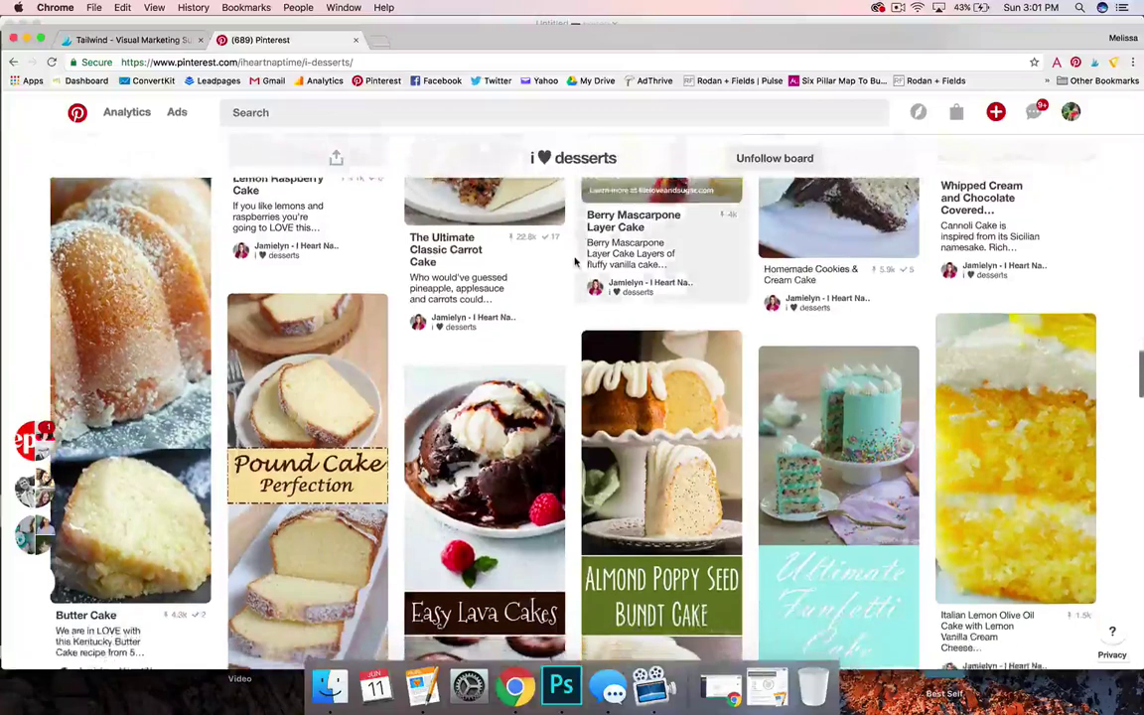
{"action": "scroll", "coordinate": [574, 263], "scroll_direction": "down", "scroll_amount": 5}
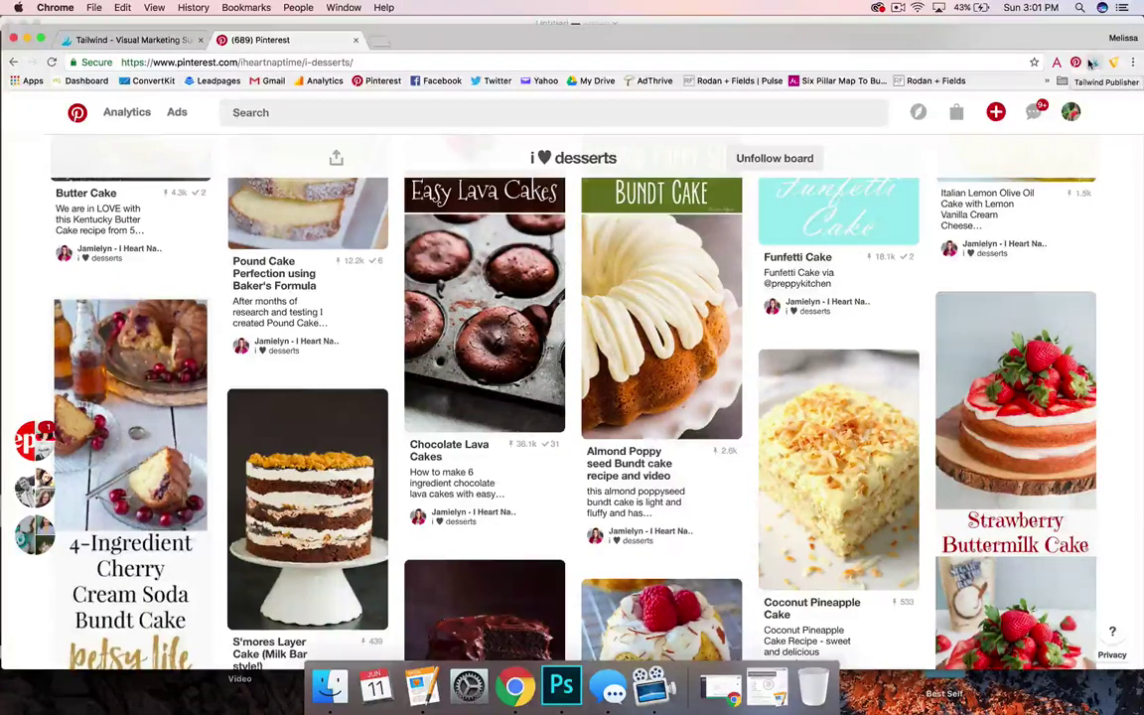
{"action": "left_click", "coordinate": [1091, 63]}
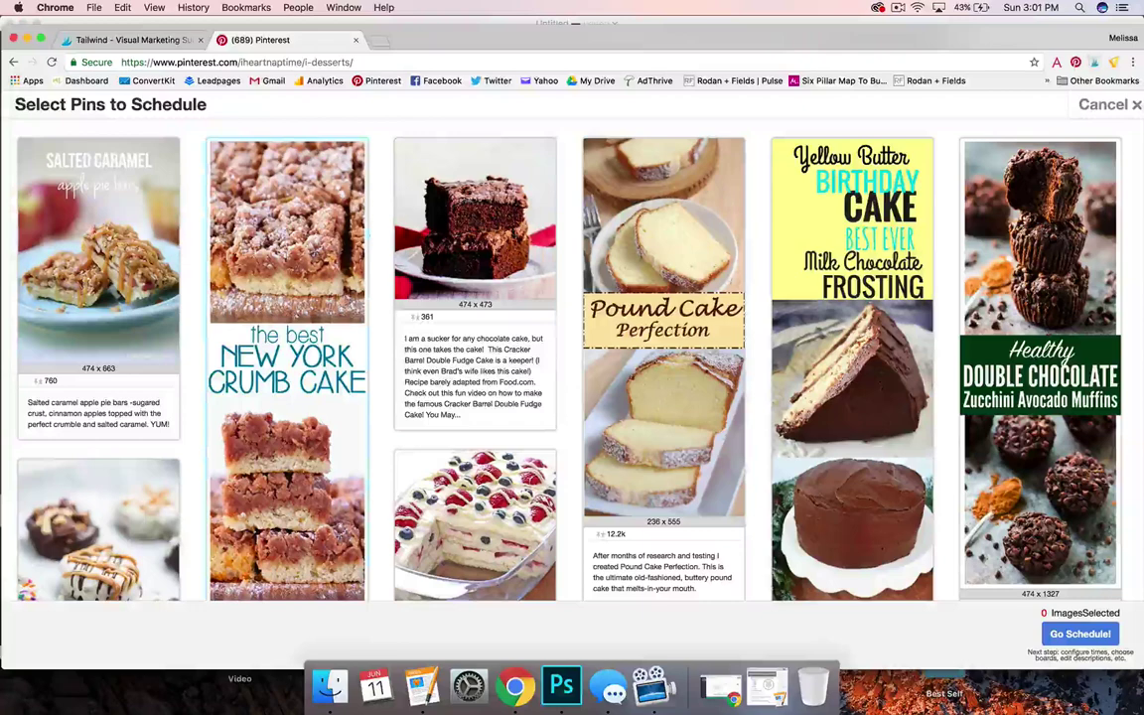
Step: Select the caramel apple pie bars, New York crumb cake, double fudge cake, pound cake, yellow butter birthday cake and double chocolate muffin pins
{"action": "left_click", "coordinate": [98, 248]}
{"action": "left_click", "coordinate": [287, 248]}
{"action": "left_click", "coordinate": [475, 228]}
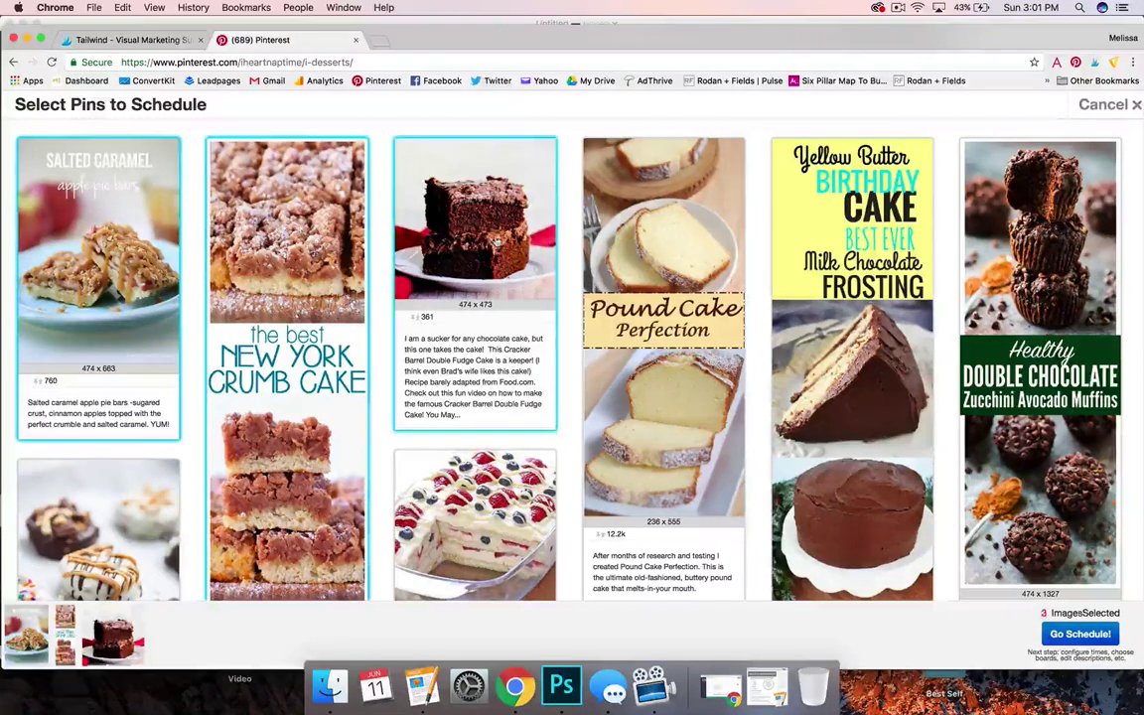
{"action": "left_click", "coordinate": [695, 242]}
{"action": "left_click", "coordinate": [839, 247]}
{"action": "left_click", "coordinate": [1038, 266]}
{"action": "scroll", "coordinate": [604, 419], "scroll_direction": "down", "scroll_amount": 1}
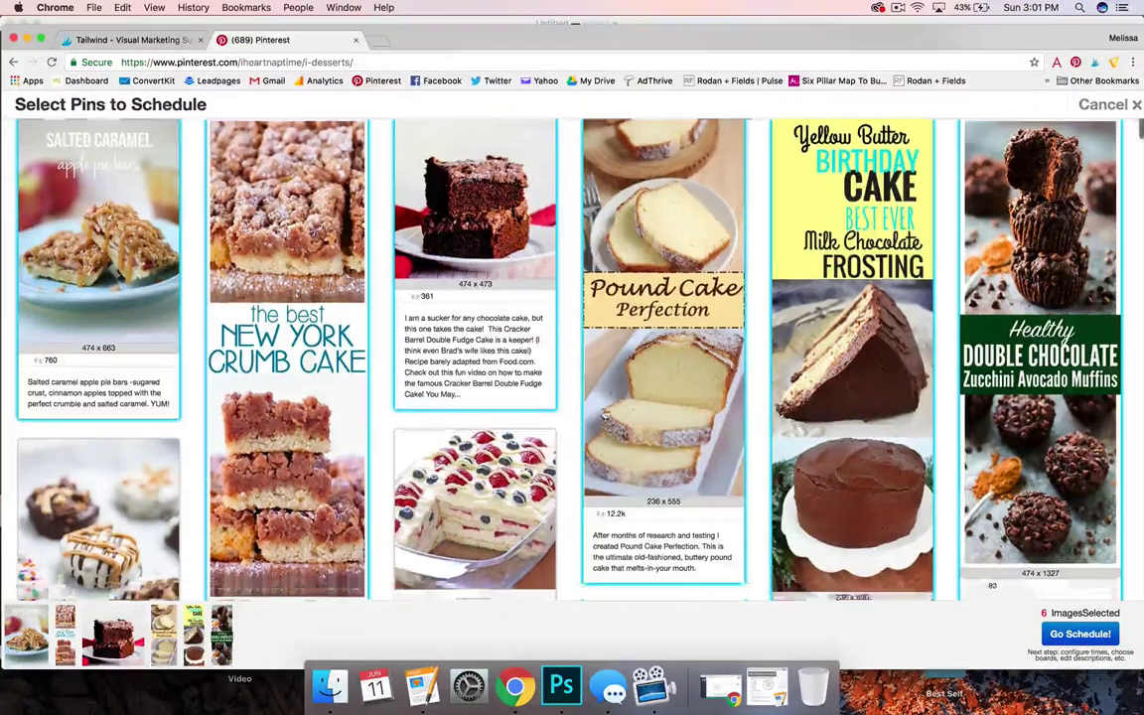
Step: Add the Summer Berry Icebox Cake, Reese's pretzel bites, Neapolitan cupcakes and cake batter cheesecake pins to the selection
{"action": "scroll", "coordinate": [605, 419], "scroll_direction": "down", "scroll_amount": 3}
{"action": "left_click", "coordinate": [427, 308]}
{"action": "left_click", "coordinate": [129, 313]}
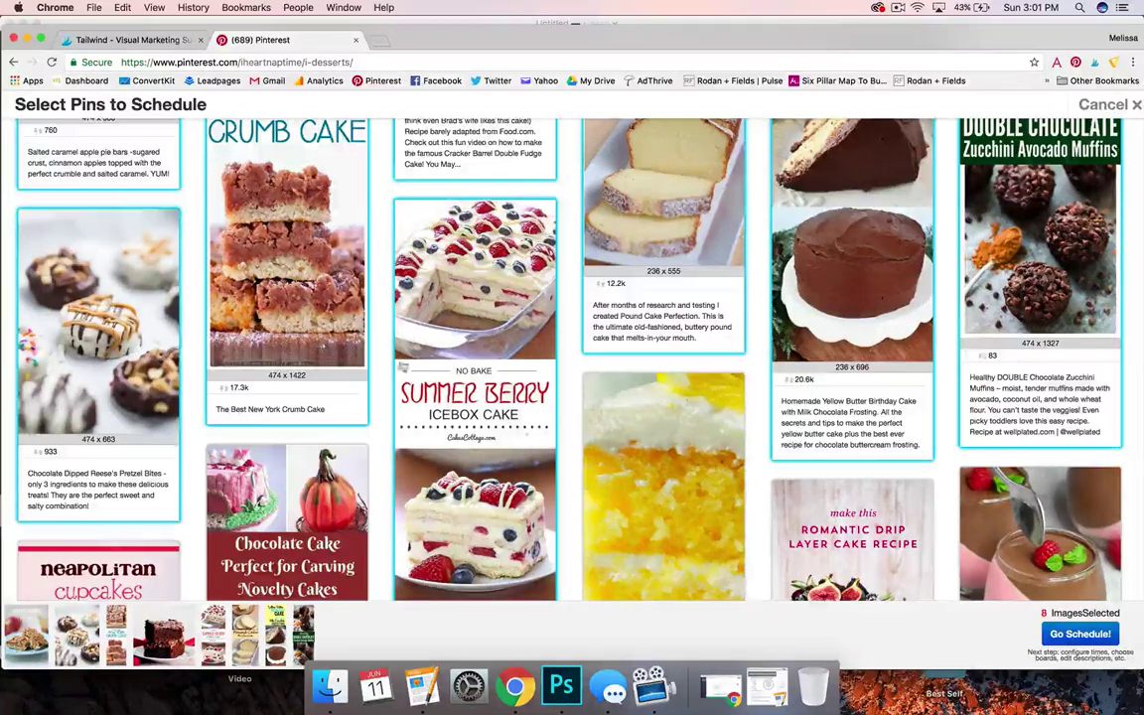
{"action": "scroll", "coordinate": [192, 386], "scroll_direction": "down", "scroll_amount": 4}
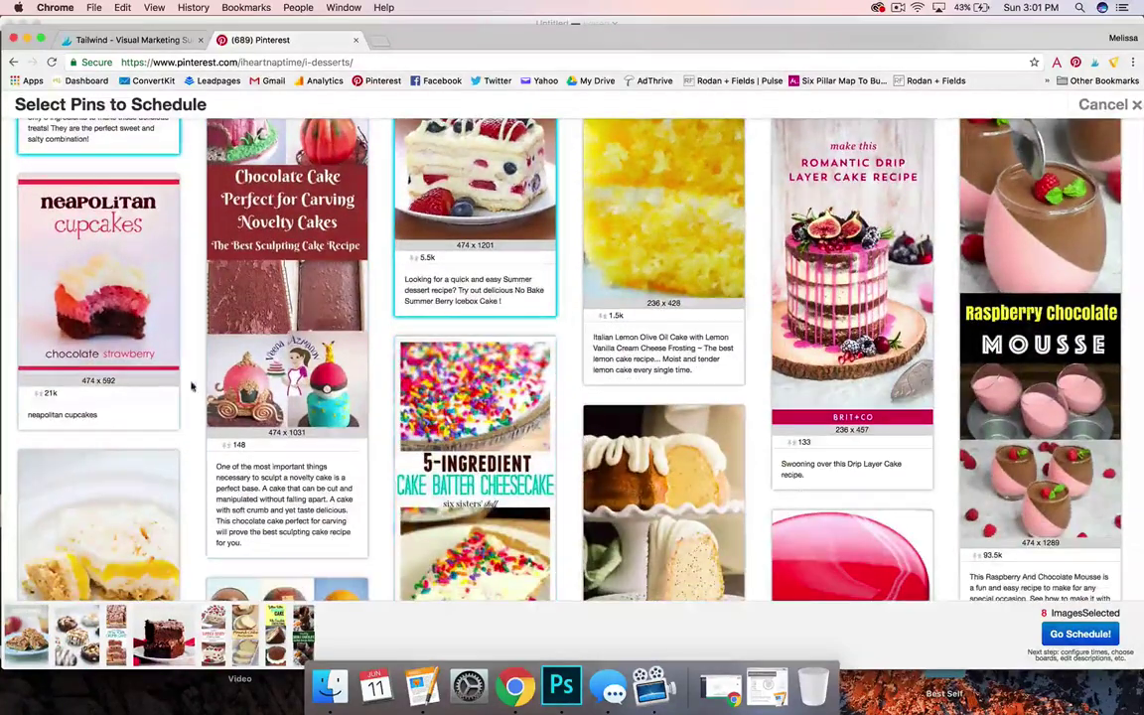
{"action": "left_click", "coordinate": [95, 276]}
{"action": "left_click", "coordinate": [447, 427]}
Step: Add the caramel marshmallow, coconut bundt, whipped cream frosting, strawberry layer cake and cookies and cream cheesecake pins, and send the selection to scheduling
{"action": "scroll", "coordinate": [298, 348], "scroll_direction": "down", "scroll_amount": 2}
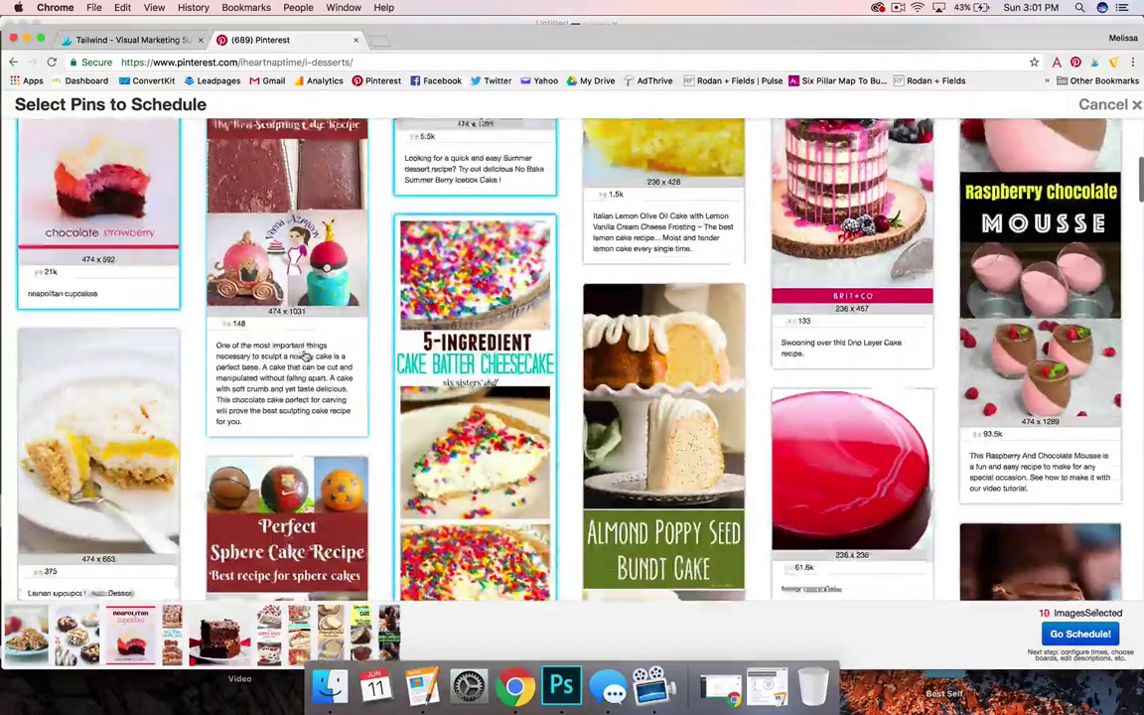
{"action": "scroll", "coordinate": [307, 357], "scroll_direction": "down", "scroll_amount": 1}
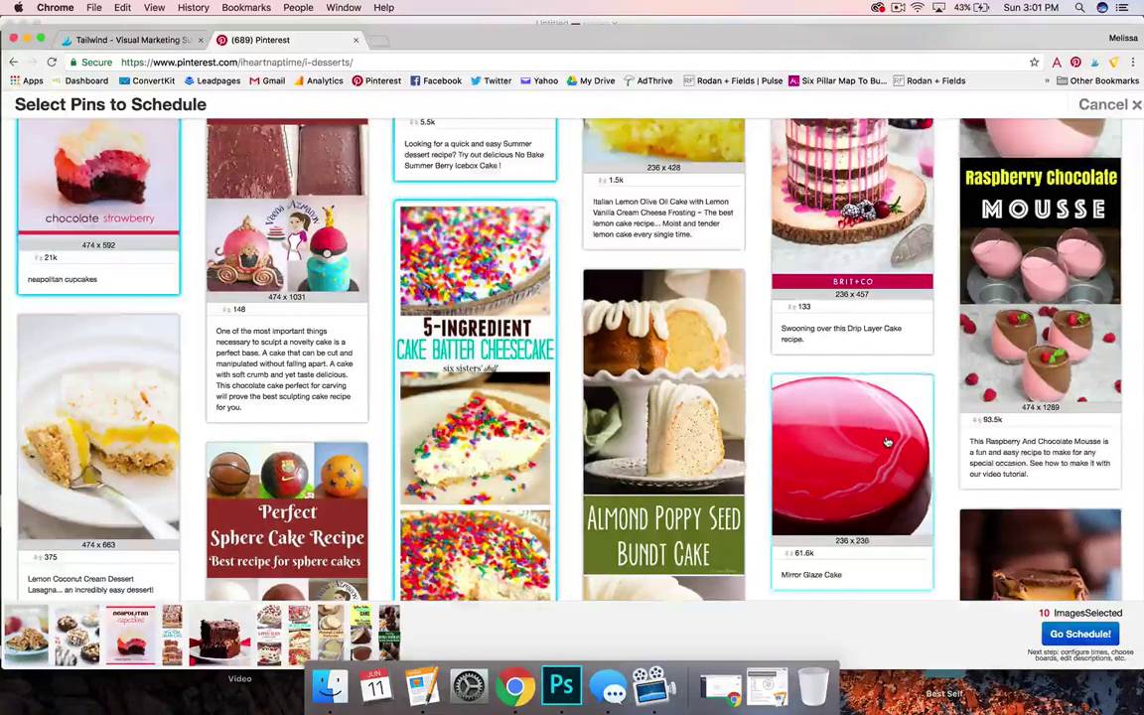
{"action": "scroll", "coordinate": [1040, 447], "scroll_direction": "down", "scroll_amount": 3}
{"action": "left_click", "coordinate": [1040, 467]}
{"action": "scroll", "coordinate": [324, 411], "scroll_direction": "down", "scroll_amount": 6}
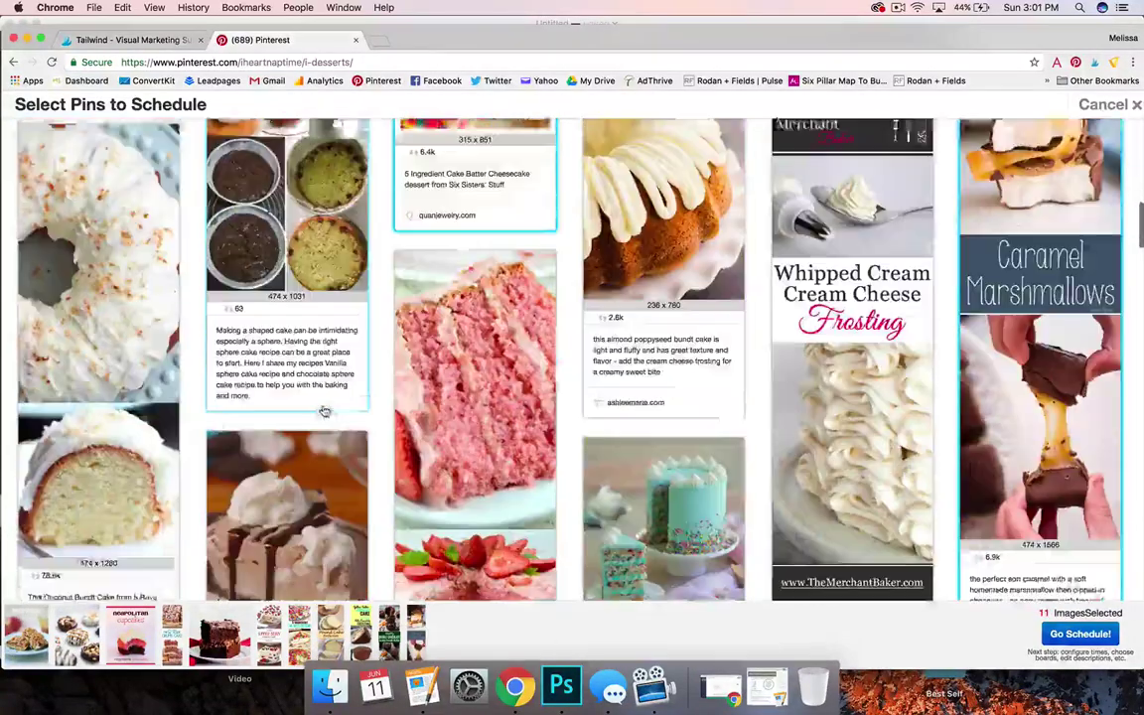
{"action": "left_click", "coordinate": [408, 408]}
{"action": "scroll", "coordinate": [408, 408], "scroll_direction": "down", "scroll_amount": 4}
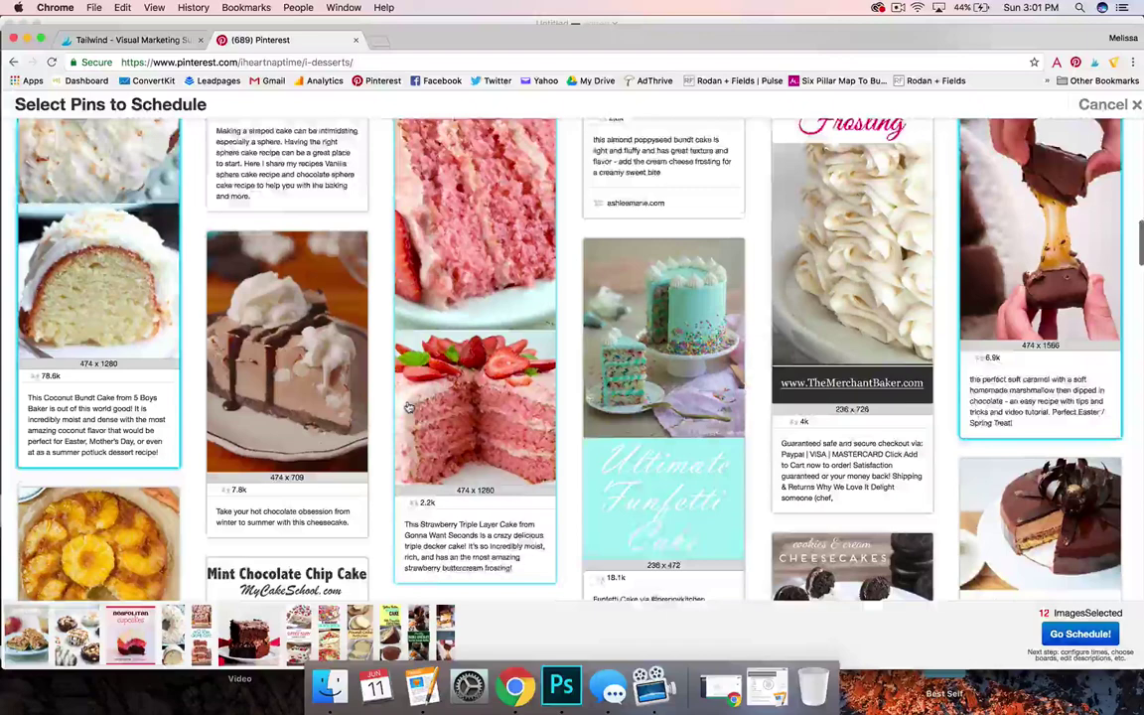
{"action": "left_click", "coordinate": [656, 418]}
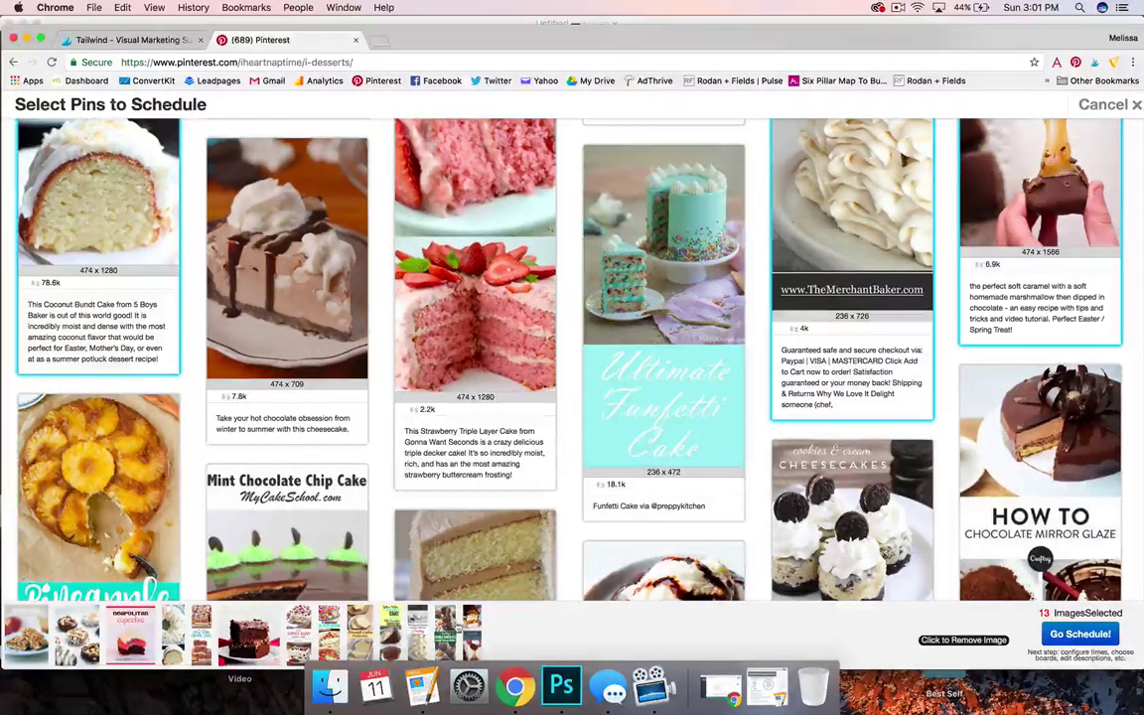
{"action": "left_click", "coordinate": [525, 184]}
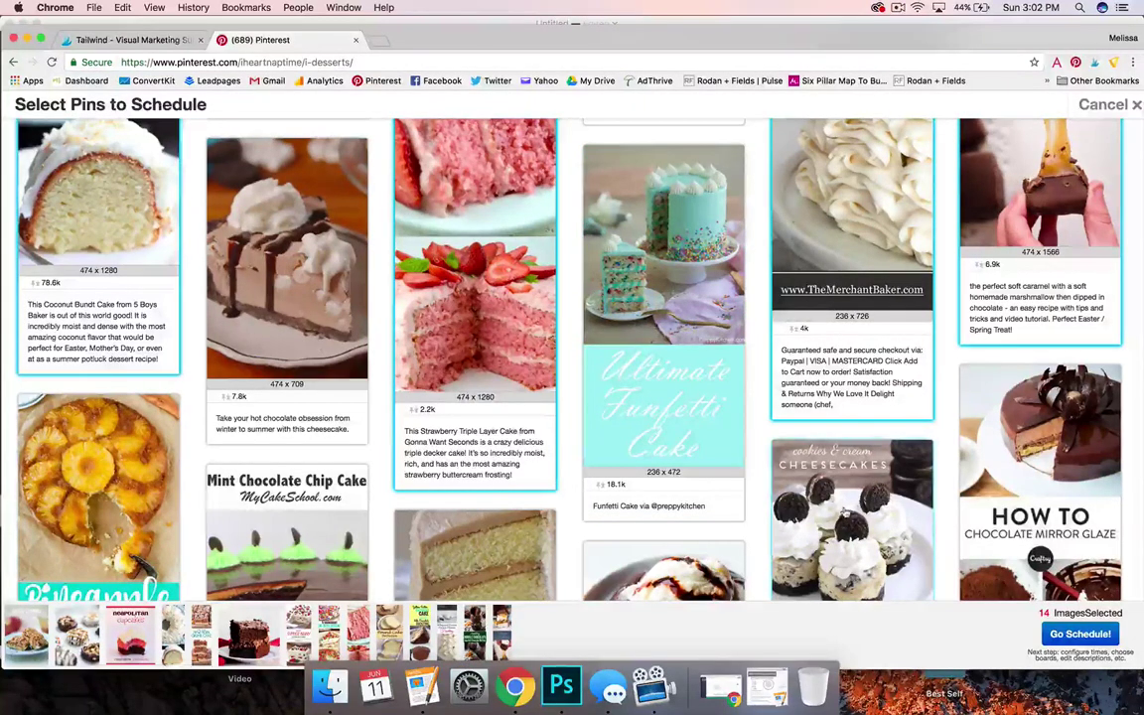
{"action": "left_click", "coordinate": [845, 511]}
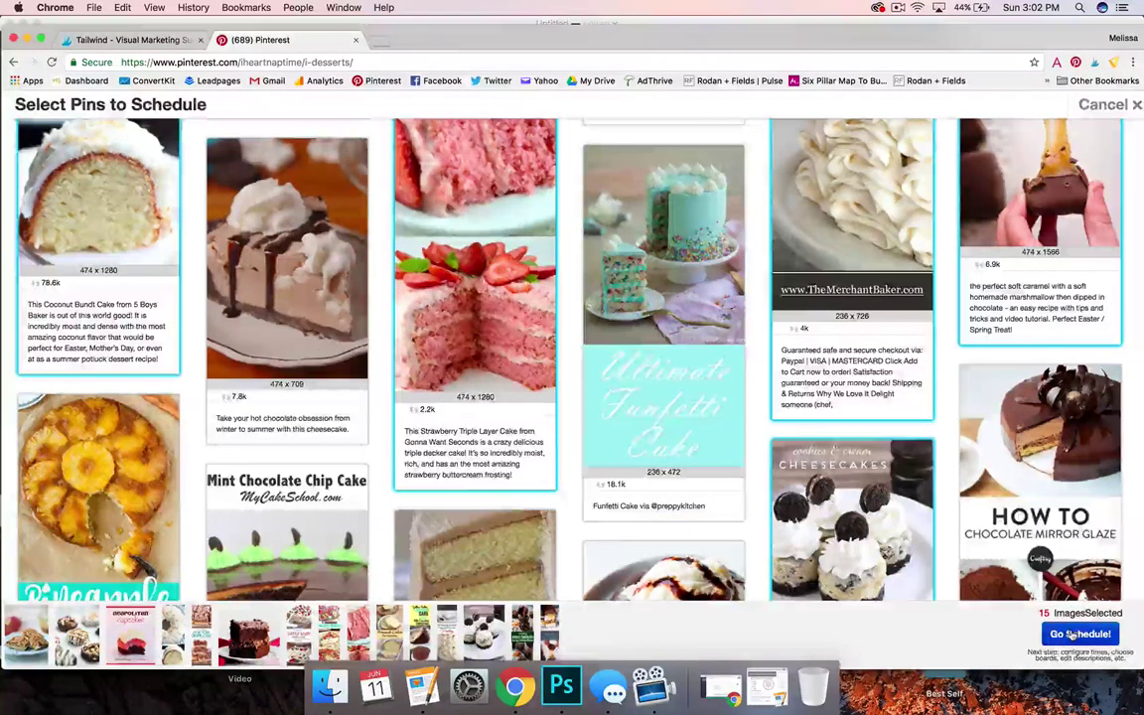
{"action": "left_click", "coordinate": [1059, 633]}
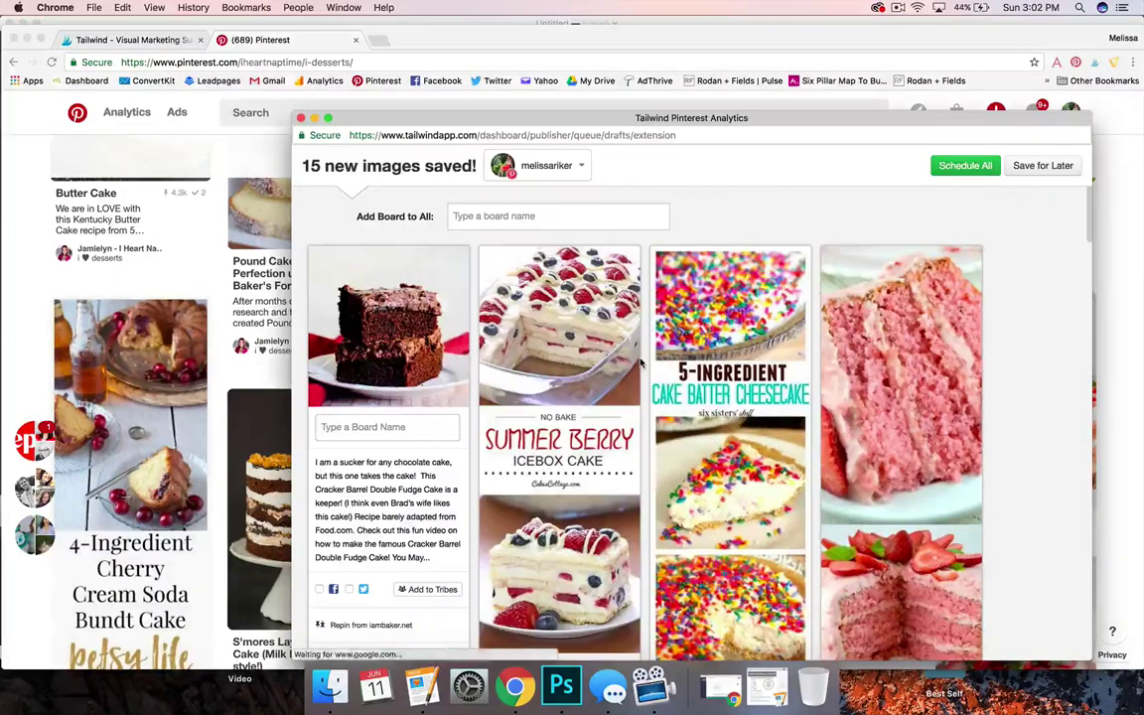
Step: Review the saved pin drafts and add the "Sweet Pins" board list to all of them
{"action": "scroll", "coordinate": [534, 427], "scroll_direction": "down", "scroll_amount": 20}
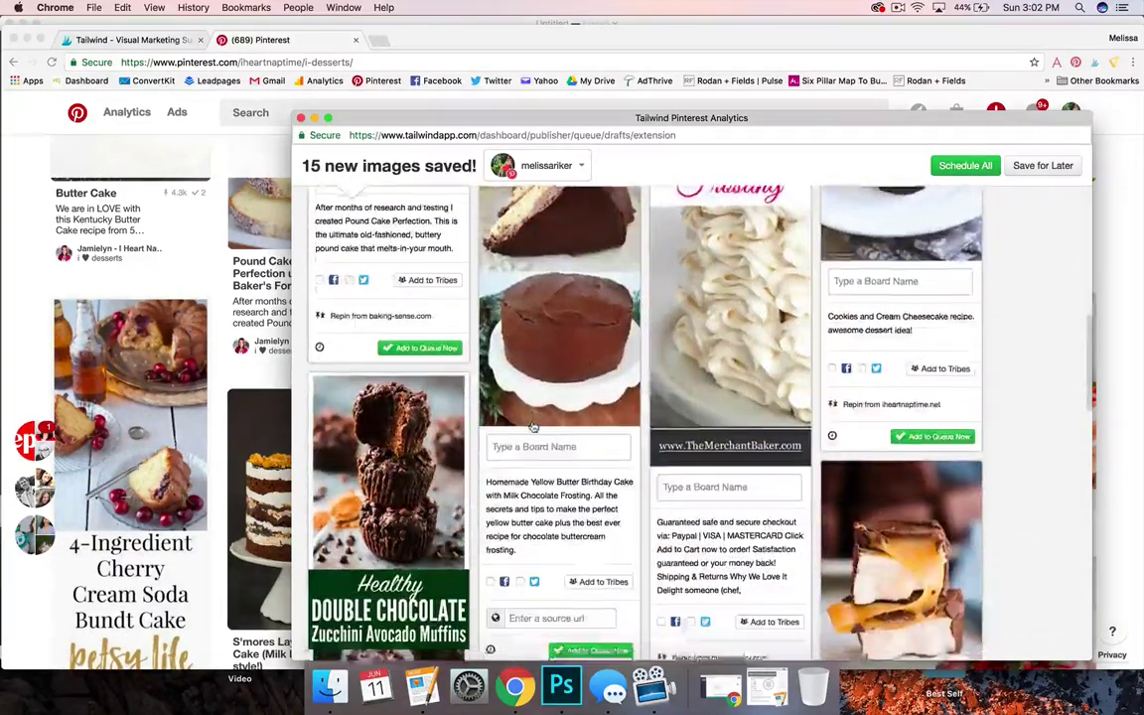
{"action": "scroll", "coordinate": [533, 427], "scroll_direction": "down", "scroll_amount": 10}
{"action": "scroll", "coordinate": [533, 427], "scroll_direction": "up", "scroll_amount": 20}
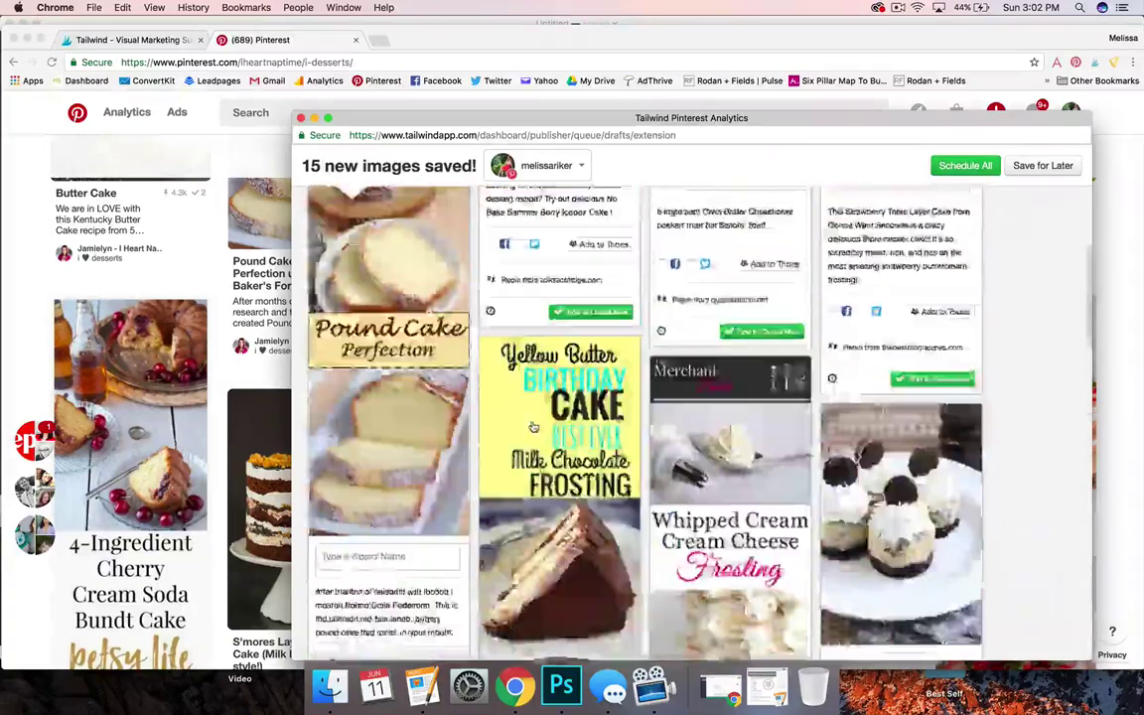
{"action": "left_click", "coordinate": [485, 215]}
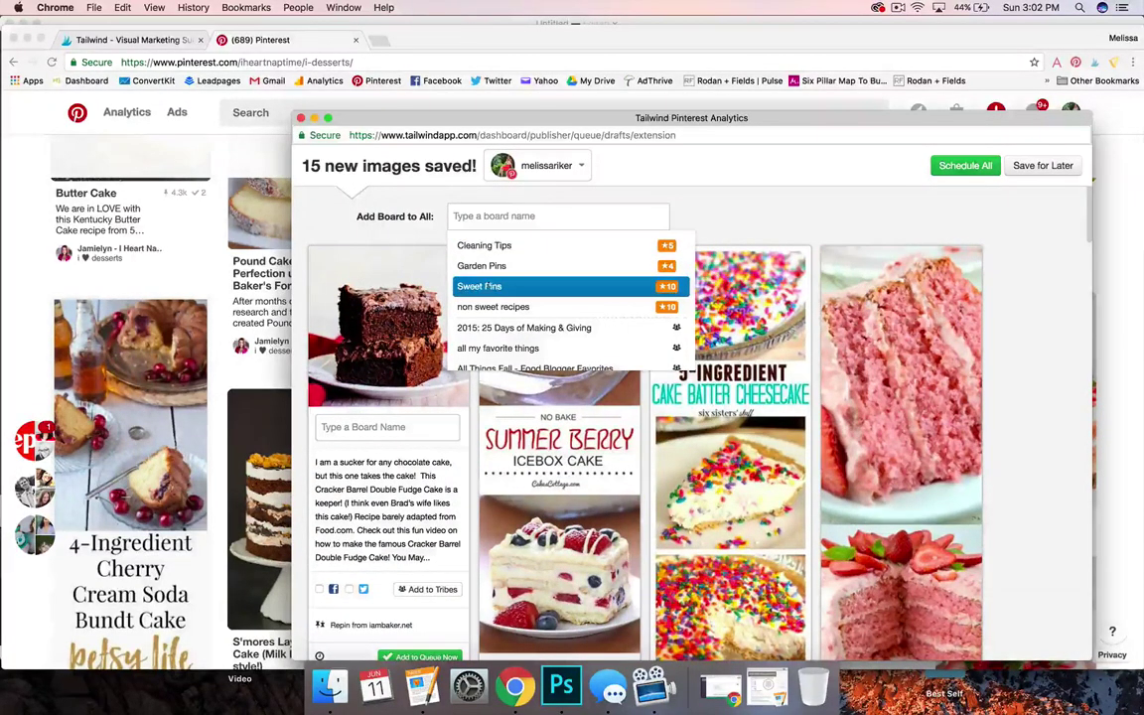
{"action": "left_click", "coordinate": [484, 286]}
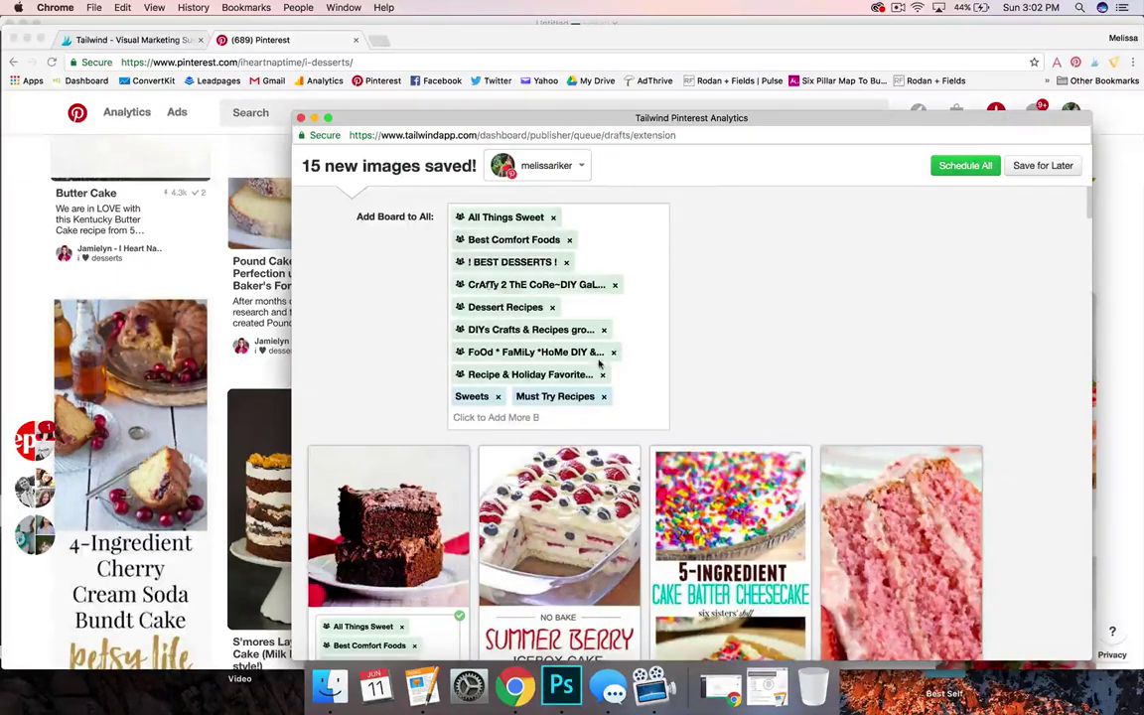
Step: Set a minimum interval of 10d between pins for the double fudge cake draft
{"action": "scroll", "coordinate": [599, 364], "scroll_direction": "down", "scroll_amount": 10}
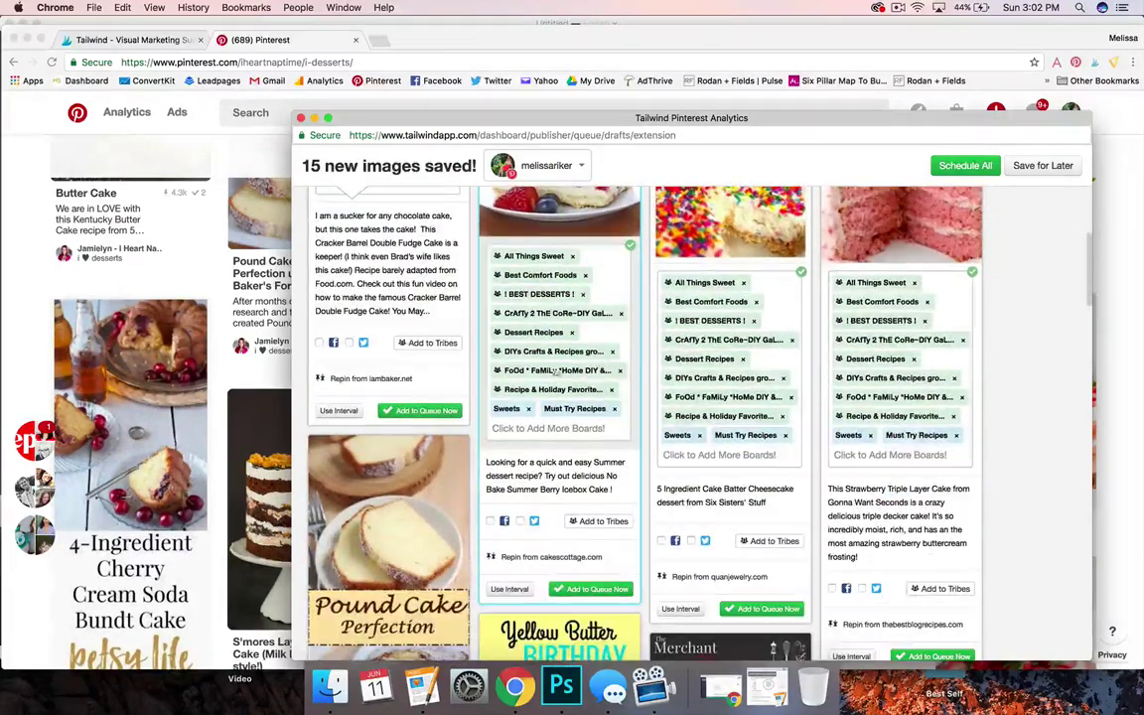
{"action": "left_click", "coordinate": [340, 410]}
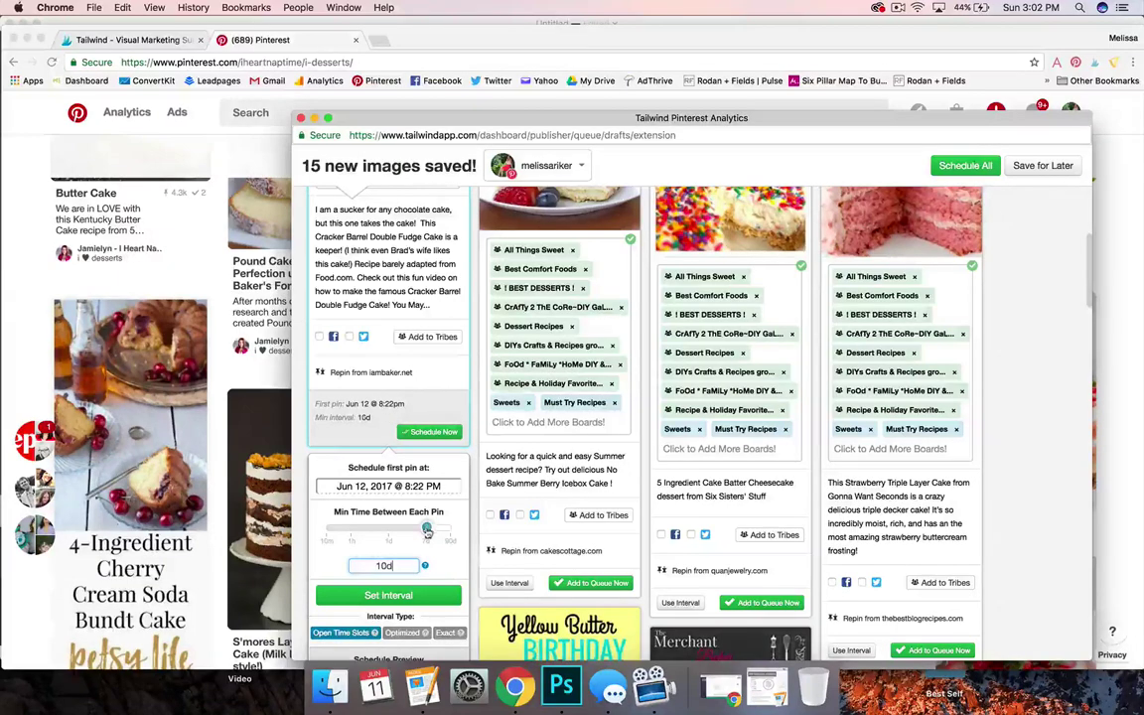
{"action": "left_click", "coordinate": [389, 595]}
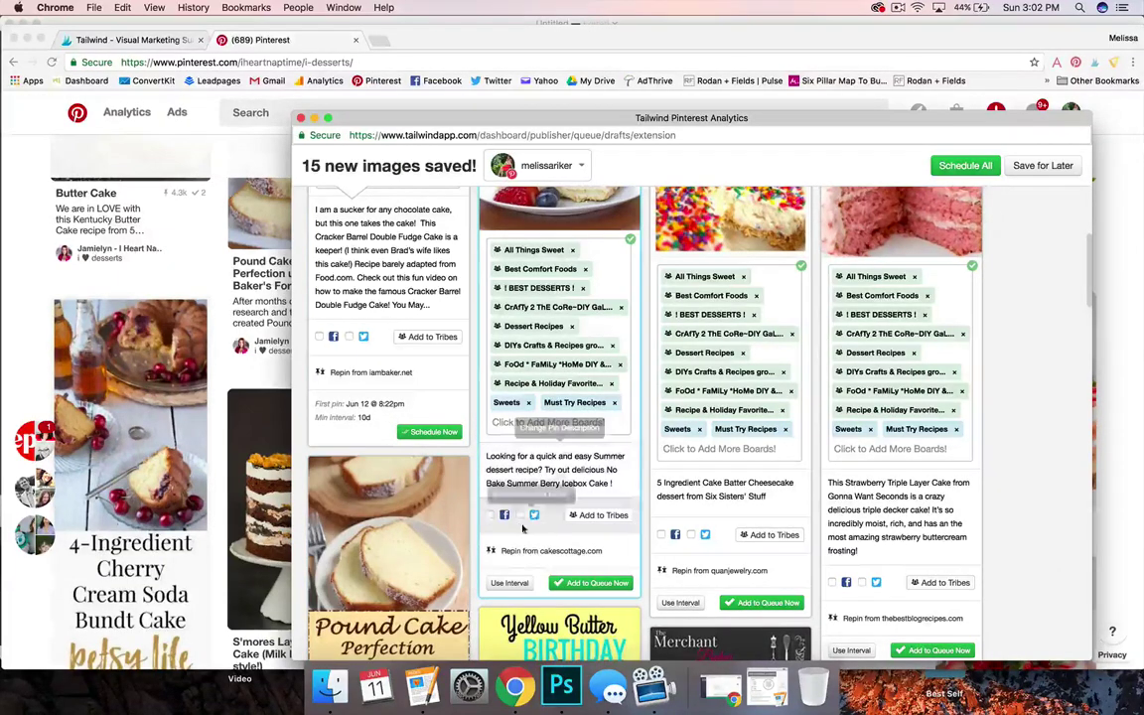
Step: Apply the 10d minimum interval to the Summer Berry Icebox Cake, cake batter cheesecake and strawberry layer cake drafts
{"action": "left_click", "coordinate": [510, 583]}
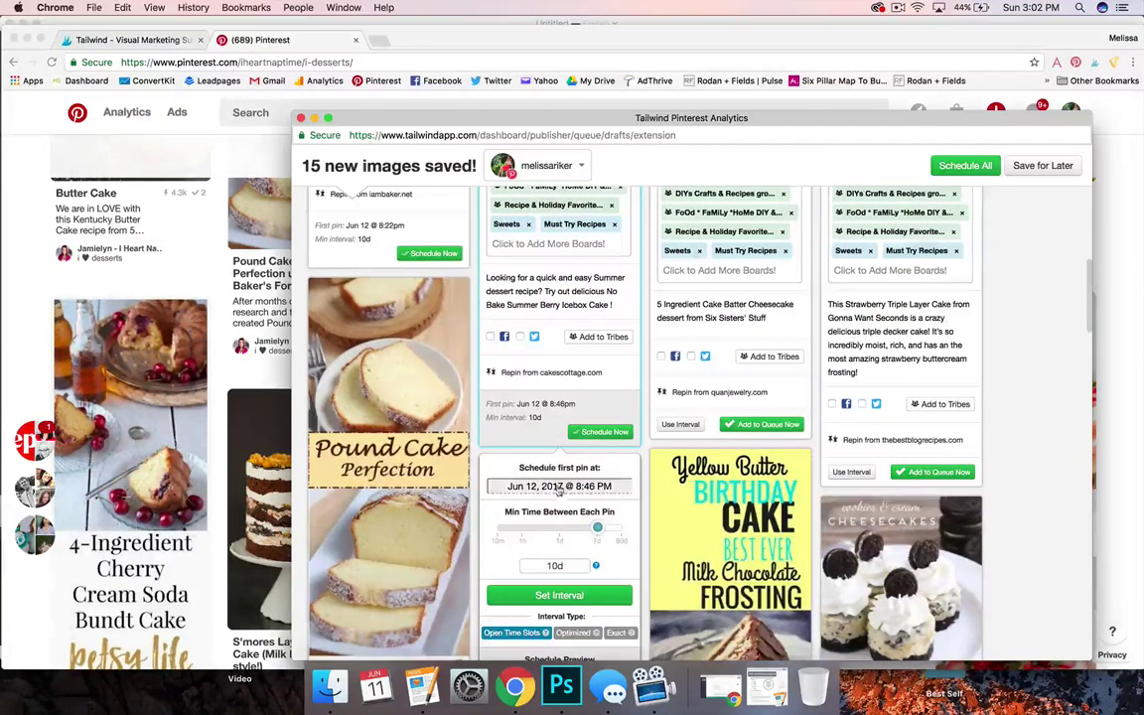
{"action": "left_click", "coordinate": [559, 595]}
{"action": "left_click", "coordinate": [680, 424]}
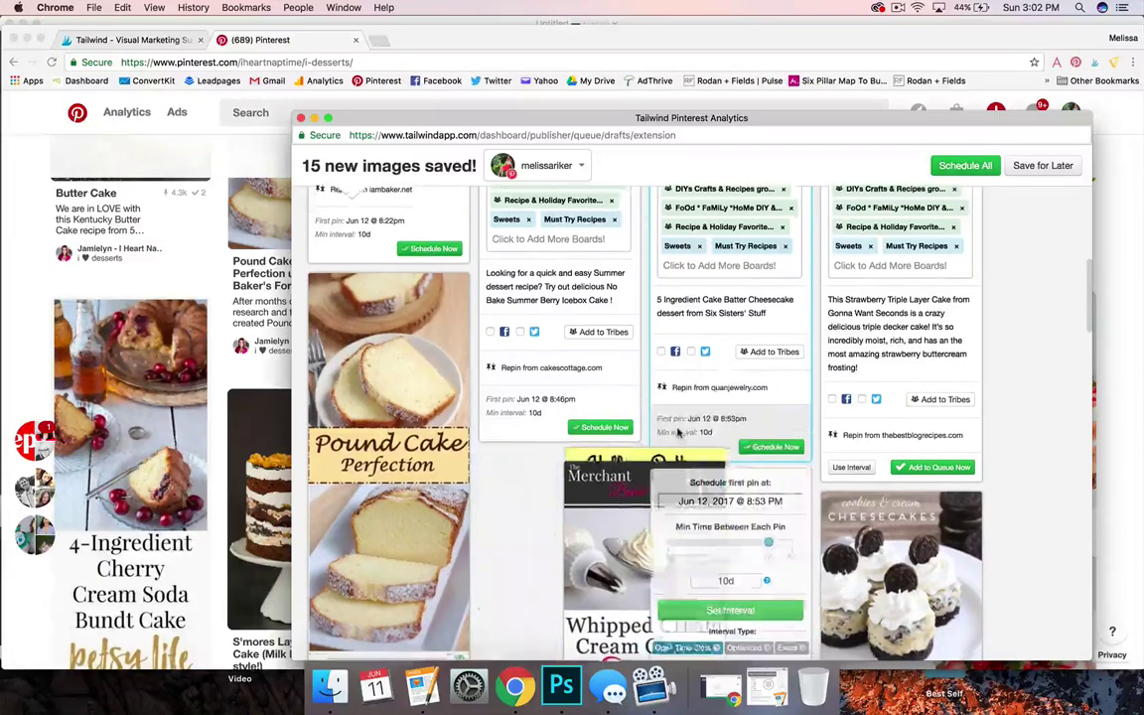
{"action": "left_click", "coordinate": [730, 597]}
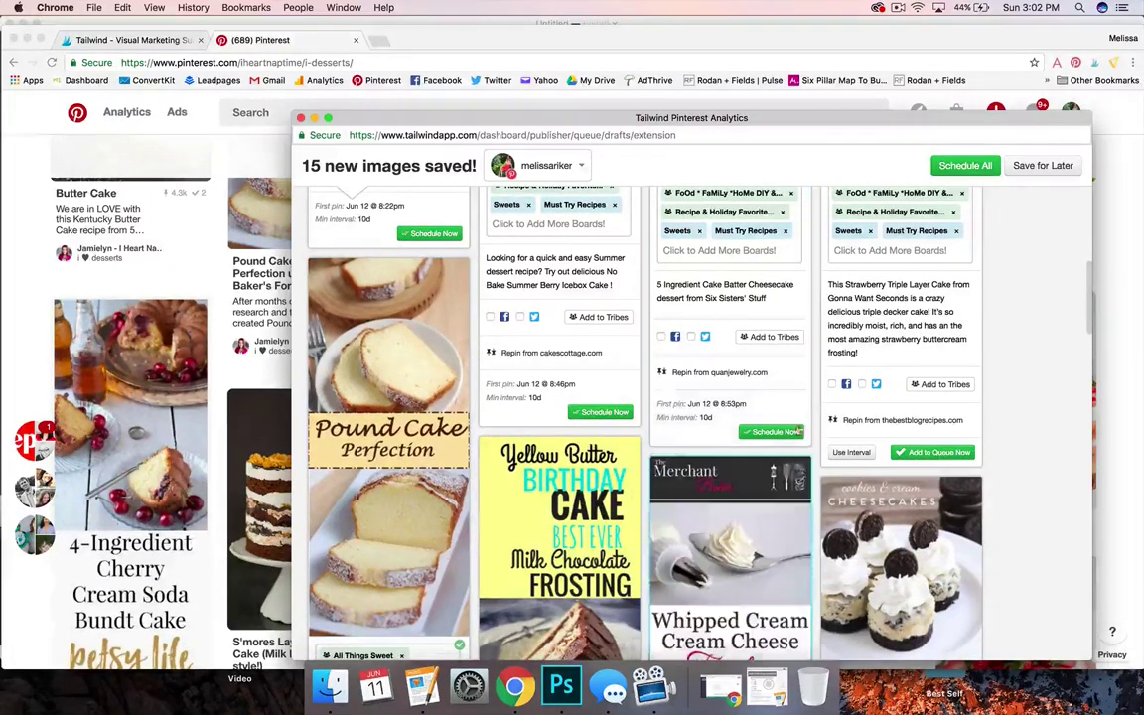
{"action": "left_click", "coordinate": [849, 452]}
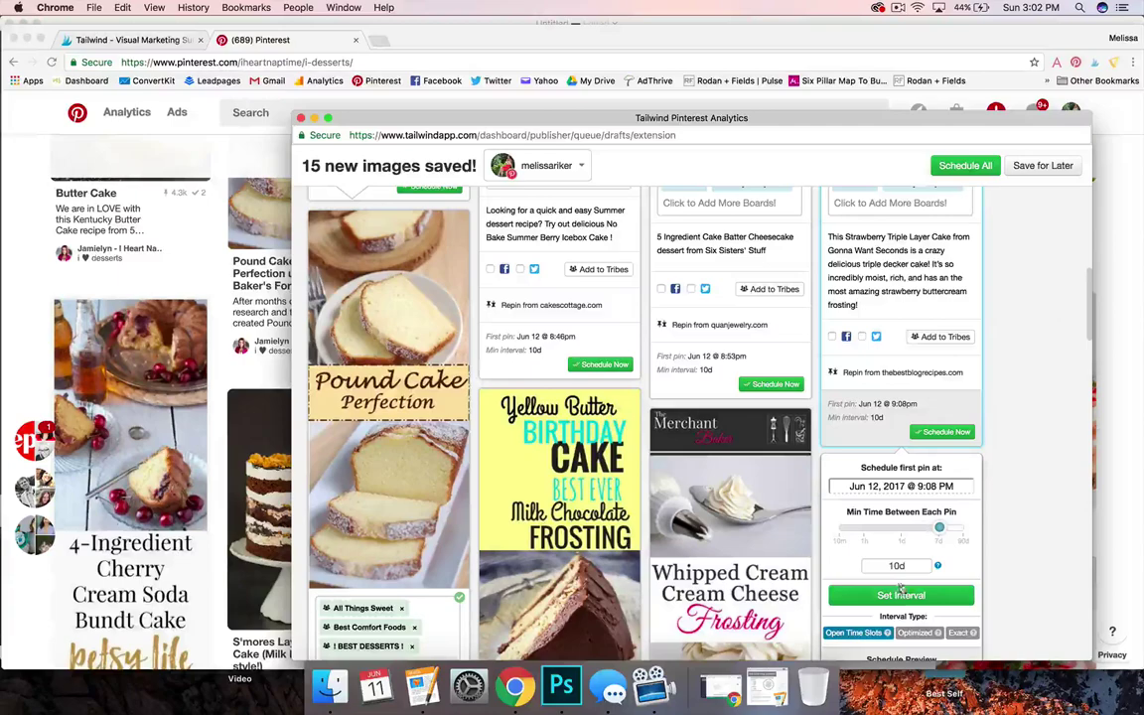
{"action": "left_click", "coordinate": [901, 594]}
Step: Apply the 10d minimum interval to the Cookies and Cream Cheesecake draft
{"action": "scroll", "coordinate": [800, 482], "scroll_direction": "down", "scroll_amount": 5}
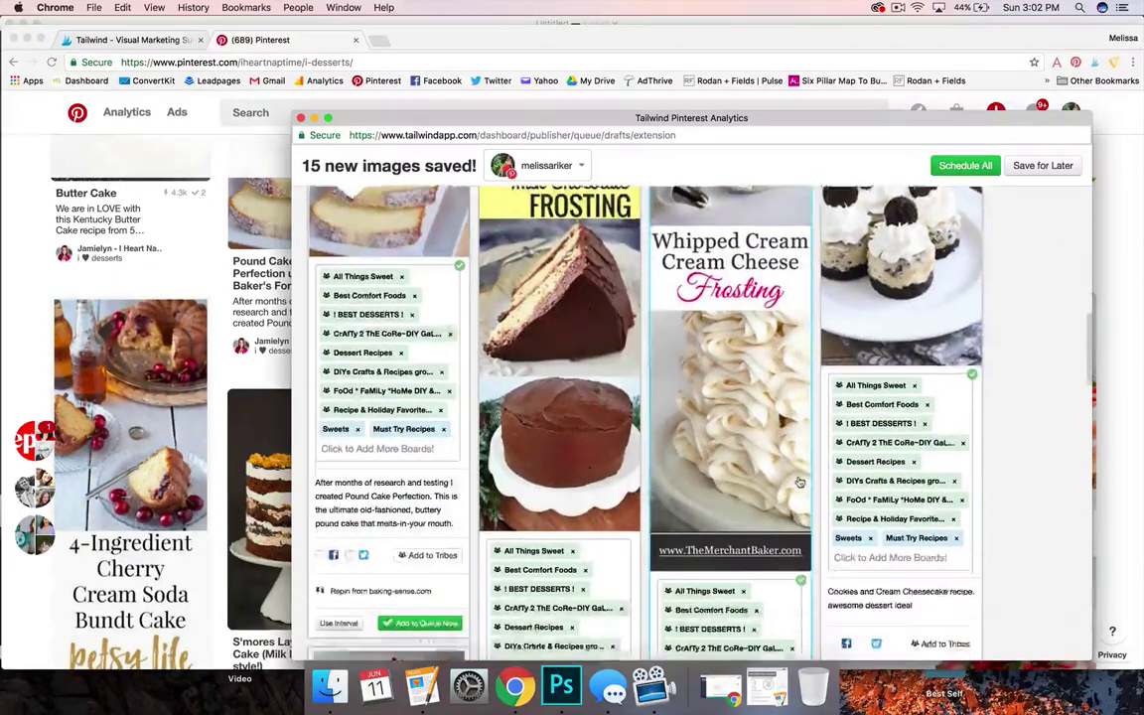
{"action": "scroll", "coordinate": [800, 481], "scroll_direction": "down", "scroll_amount": 1}
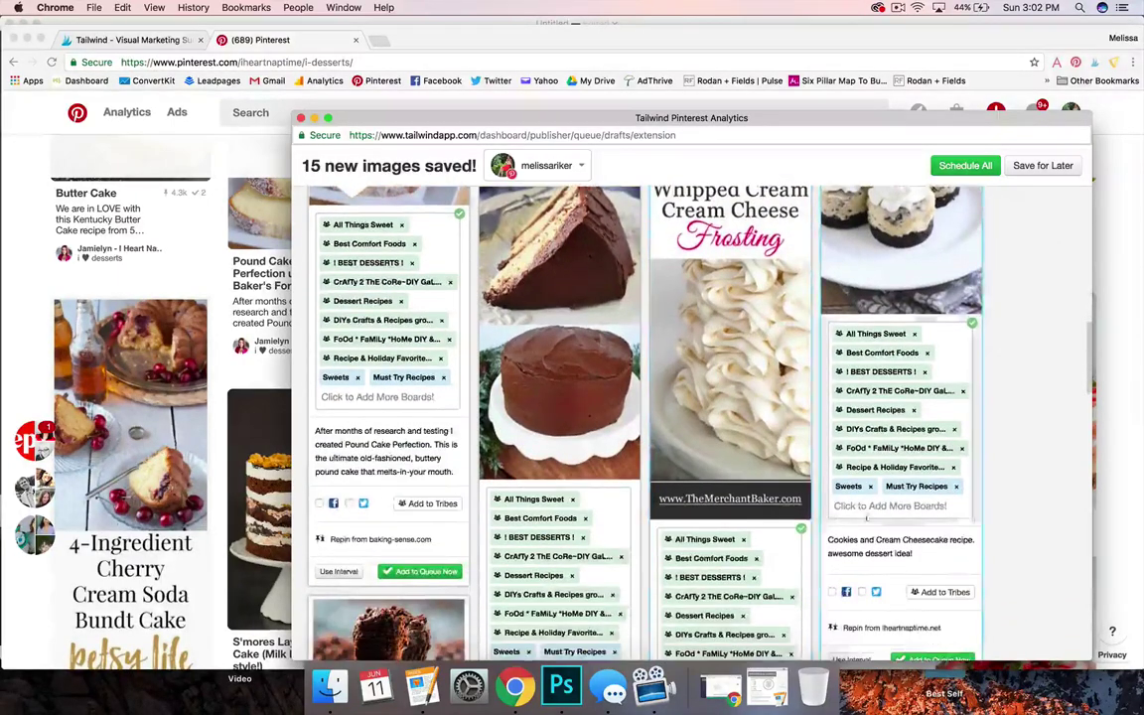
{"action": "left_click", "coordinate": [851, 659]}
{"action": "scroll", "coordinate": [875, 517], "scroll_direction": "down", "scroll_amount": 4}
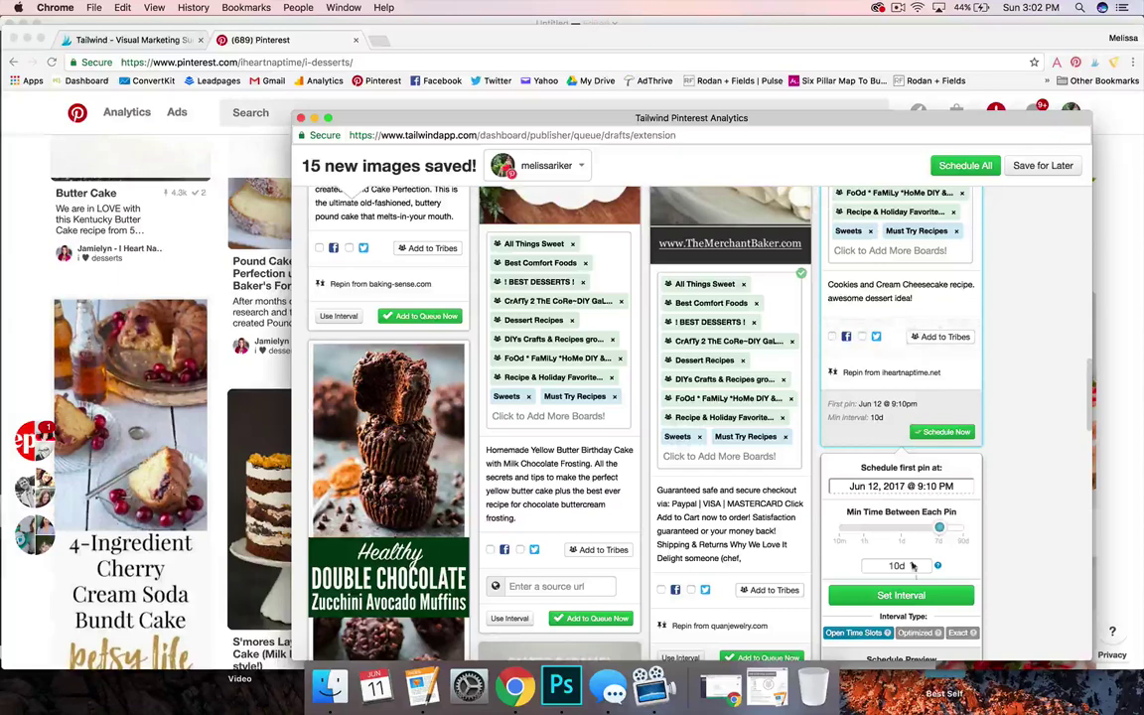
{"action": "left_click", "coordinate": [891, 596]}
{"action": "scroll", "coordinate": [685, 606], "scroll_direction": "down", "scroll_amount": 1}
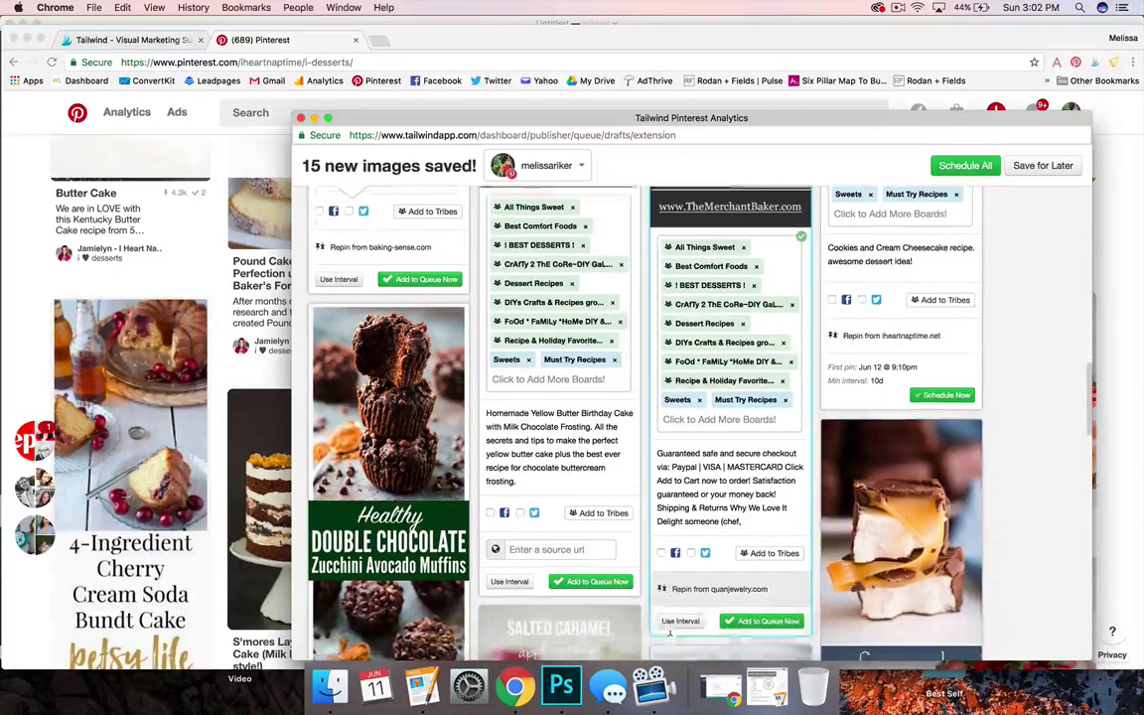
Step: Apply the 10d minimum interval to the Whipped Cream Cream Cheese Frosting and Yellow Butter Birthday Cake drafts
{"action": "left_click", "coordinate": [680, 619]}
{"action": "scroll", "coordinate": [690, 596], "scroll_direction": "down", "scroll_amount": 4}
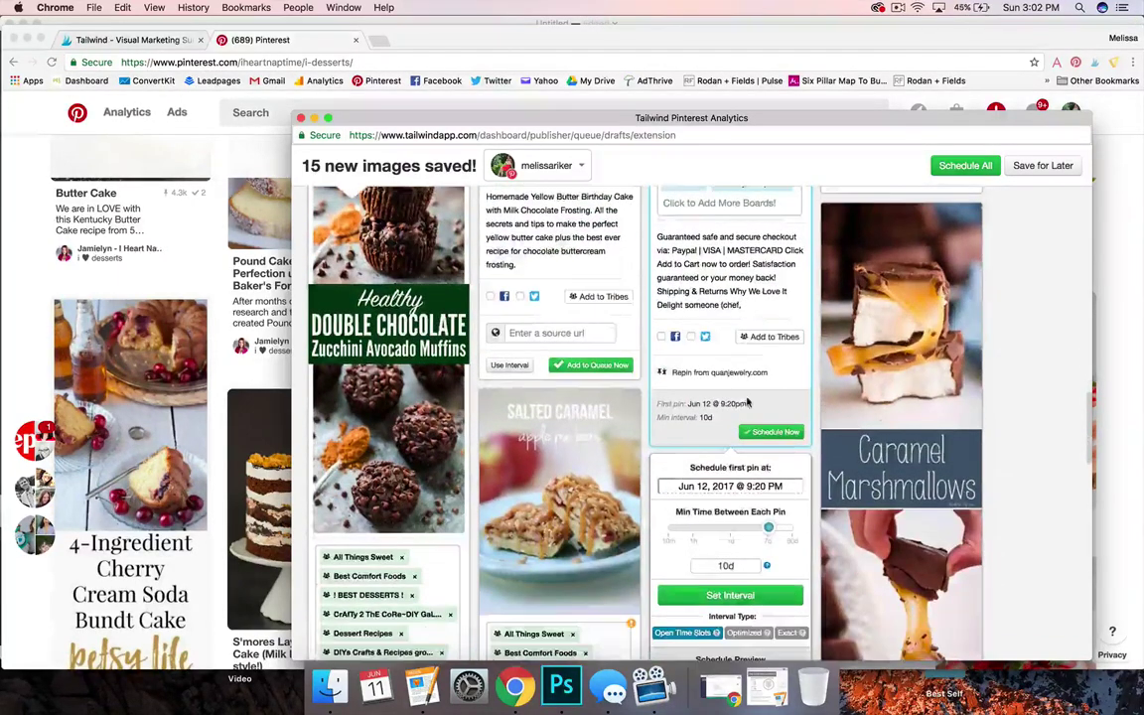
{"action": "left_click", "coordinate": [722, 596]}
{"action": "left_click", "coordinate": [507, 364]}
{"action": "scroll", "coordinate": [508, 365], "scroll_direction": "up", "scroll_amount": 1}
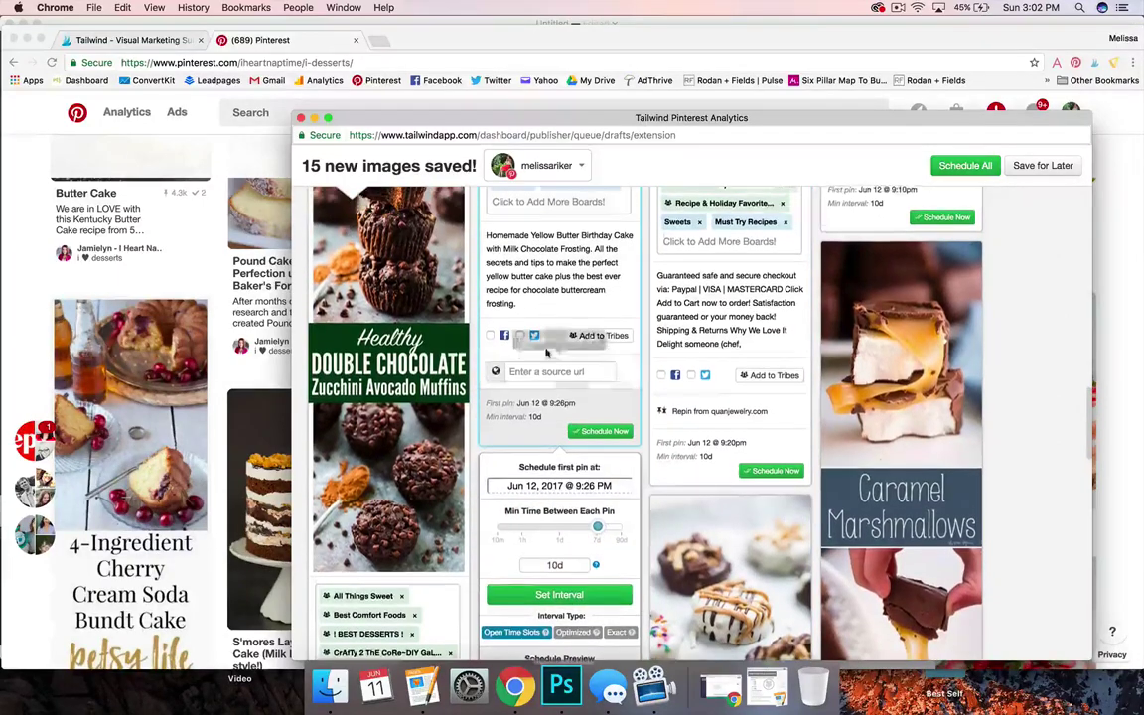
{"action": "left_click", "coordinate": [558, 595]}
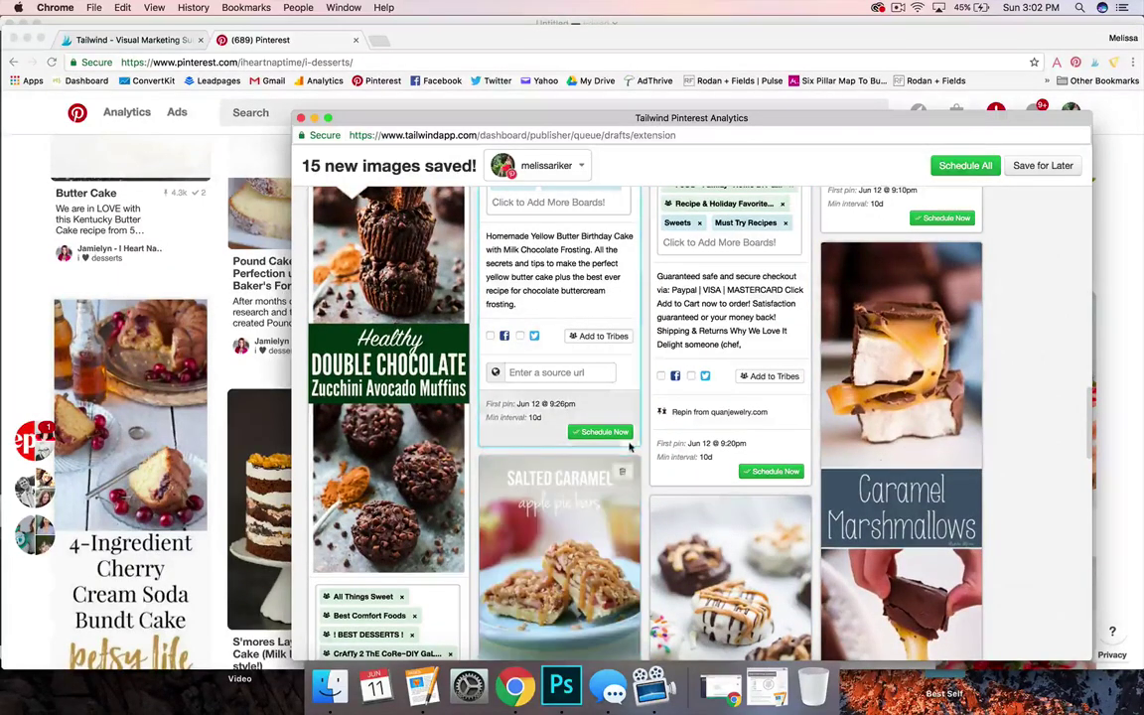
Step: Apply the 10d minimum interval to the Double Chocolate Zucchini Avocado Muffins and Salted Caramel Apple Pie Bars drafts
{"action": "scroll", "coordinate": [407, 563], "scroll_direction": "down", "scroll_amount": 6}
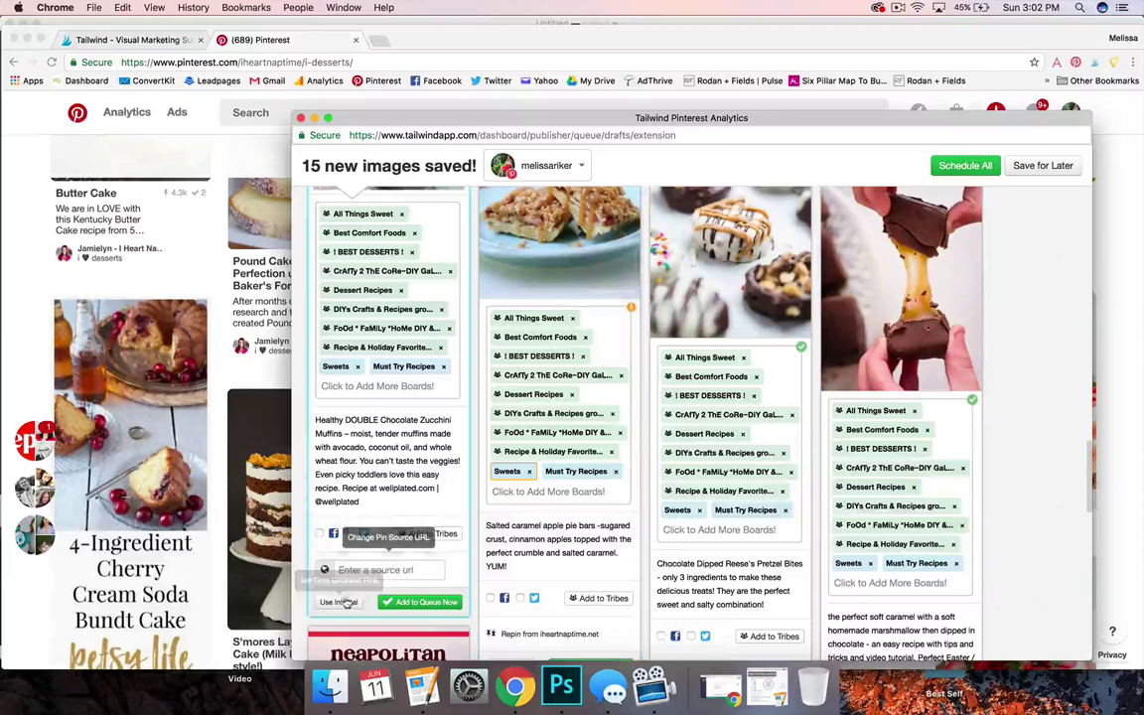
{"action": "left_click", "coordinate": [338, 602]}
{"action": "scroll", "coordinate": [388, 480], "scroll_direction": "down", "scroll_amount": 3}
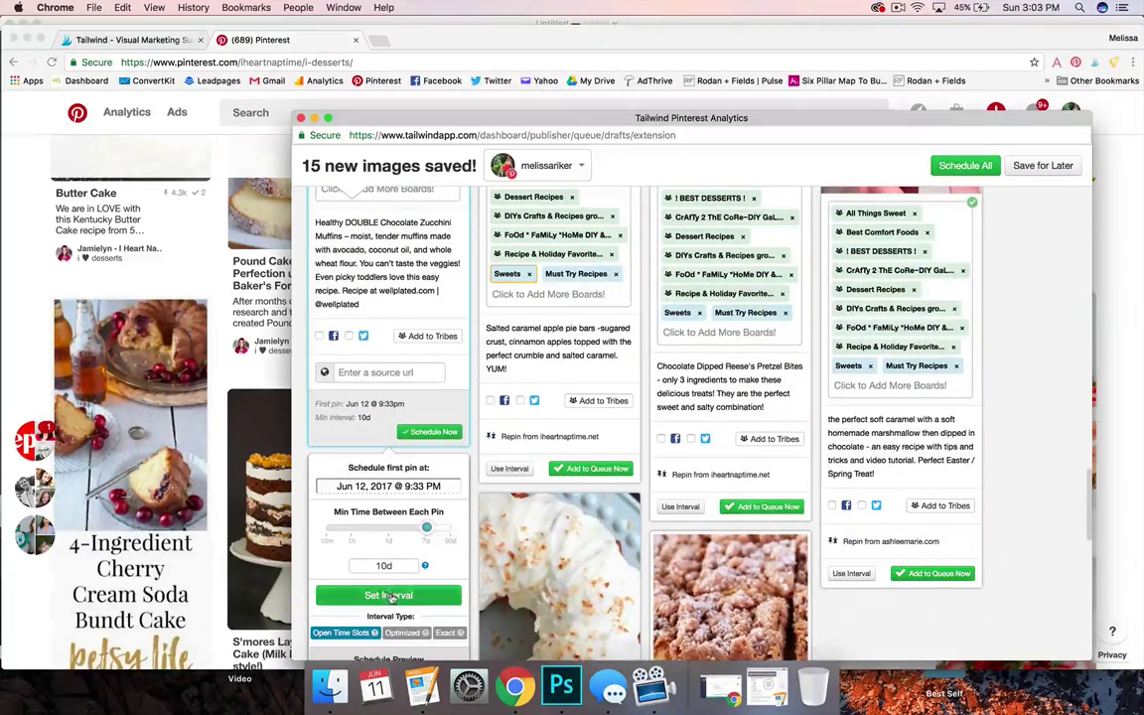
{"action": "left_click", "coordinate": [389, 595]}
{"action": "left_click", "coordinate": [510, 468]}
{"action": "scroll", "coordinate": [598, 379], "scroll_direction": "down", "scroll_amount": 1}
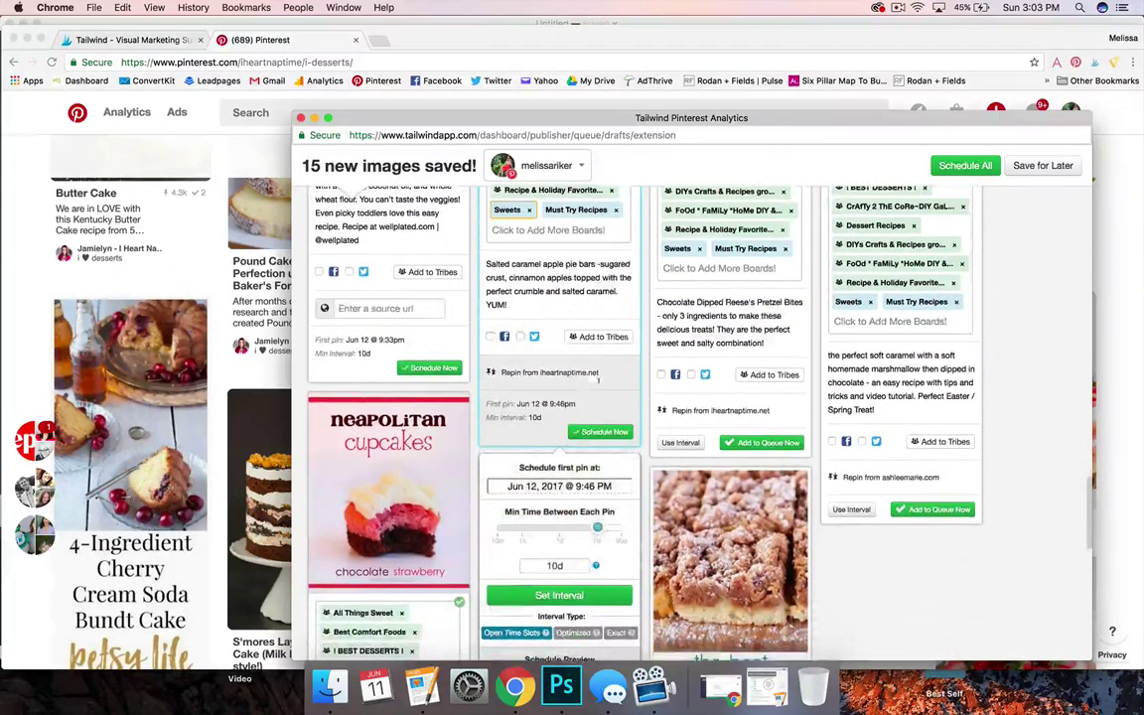
{"action": "left_click", "coordinate": [560, 595]}
Step: Apply the 10d minimum interval to the Chocolate Dipped Reese's Pretzel Bites and Caramel Marshmallows drafts
{"action": "left_click", "coordinate": [680, 442]}
{"action": "scroll", "coordinate": [682, 450], "scroll_direction": "down", "scroll_amount": 1}
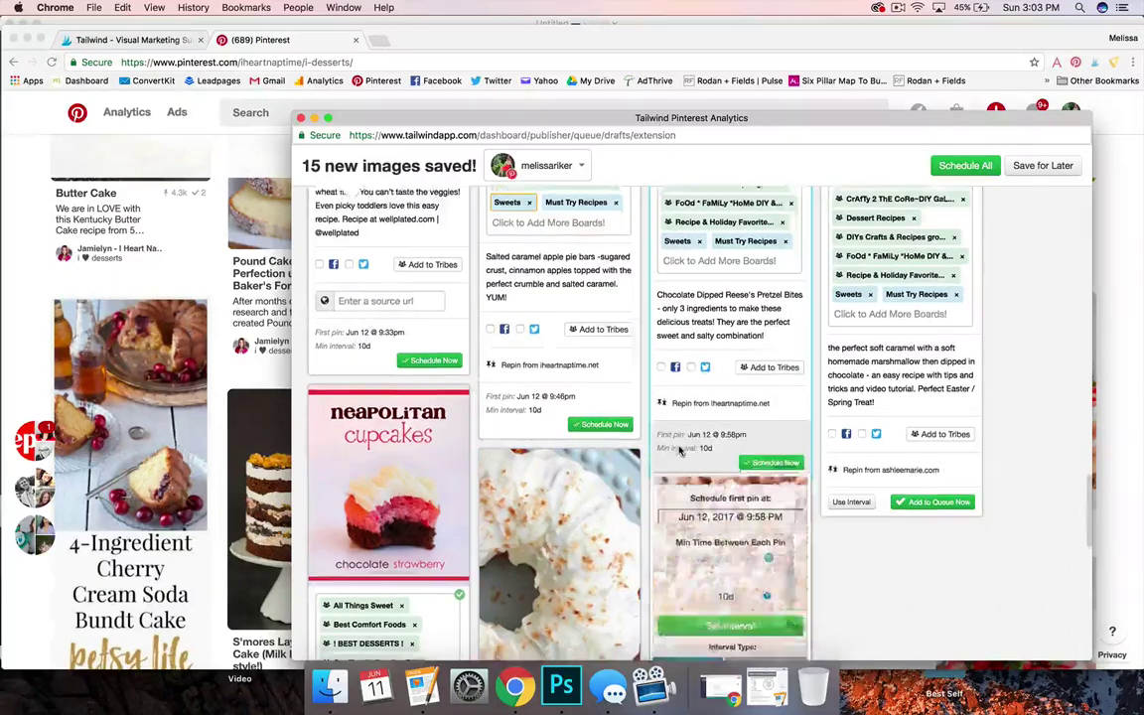
{"action": "scroll", "coordinate": [681, 450], "scroll_direction": "down", "scroll_amount": 1}
{"action": "left_click", "coordinate": [730, 594]}
{"action": "left_click", "coordinate": [851, 472]}
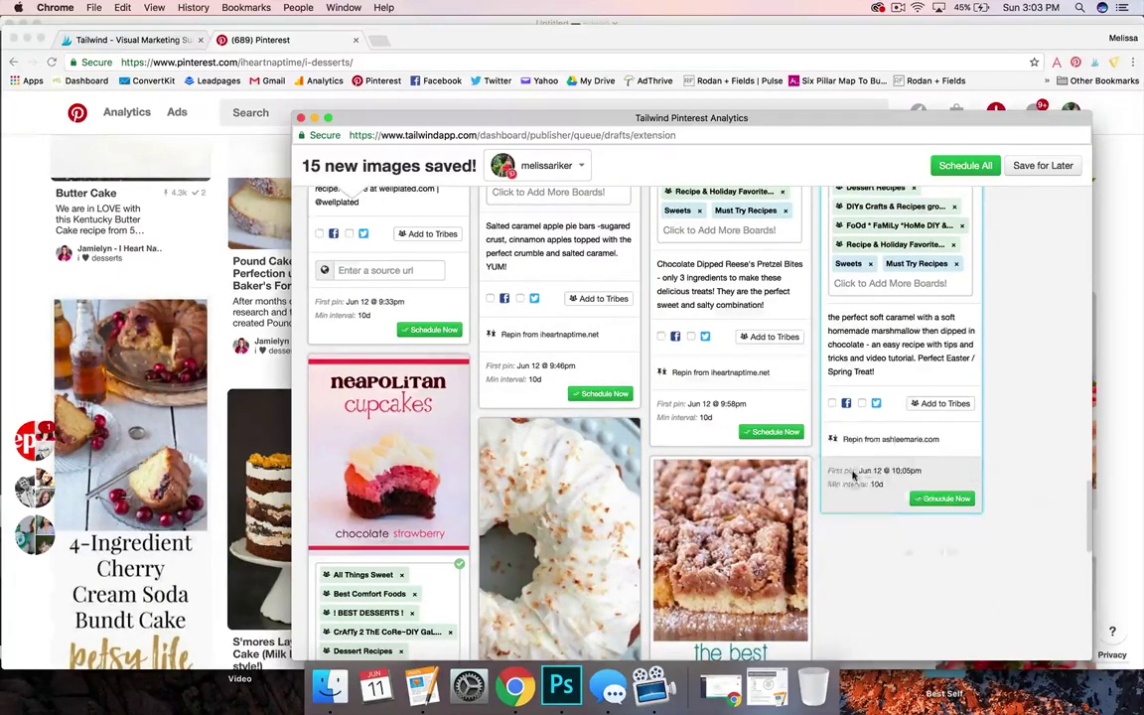
{"action": "scroll", "coordinate": [864, 507], "scroll_direction": "down", "scroll_amount": 2}
{"action": "left_click", "coordinate": [882, 594]}
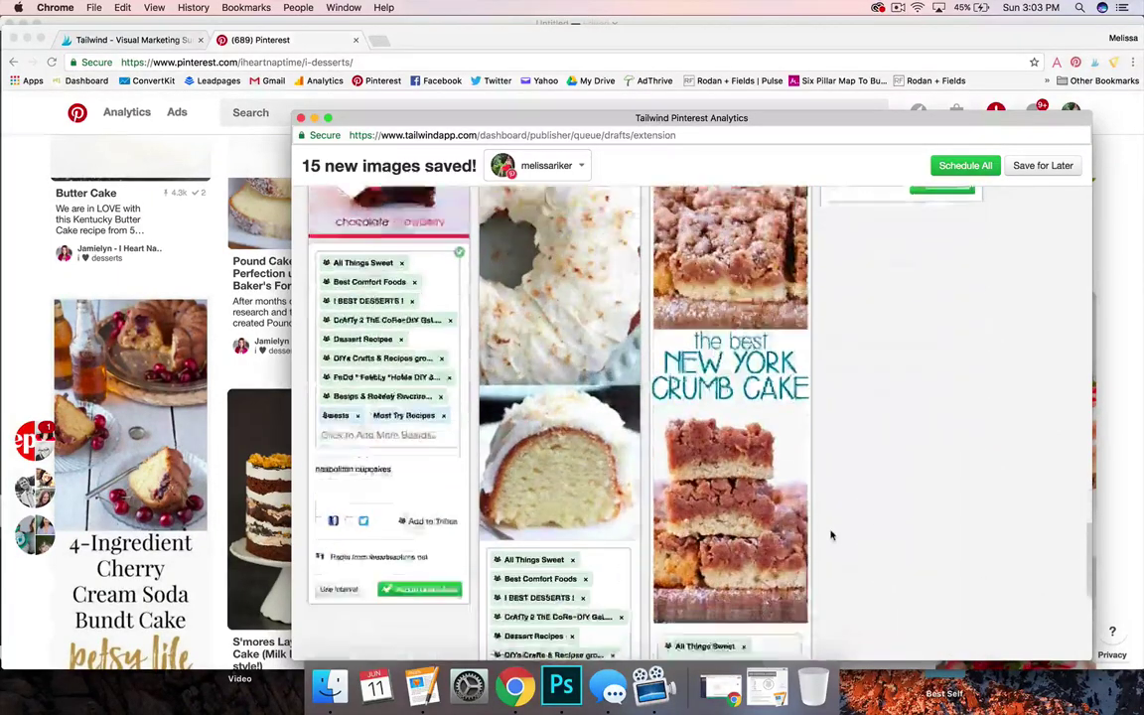
Step: Apply the 10d minimum interval to the New York Crumb Cake, Coconut Bundt Cake and Neapolitan Cupcakes drafts
{"action": "scroll", "coordinate": [720, 541], "scroll_direction": "down", "scroll_amount": 3}
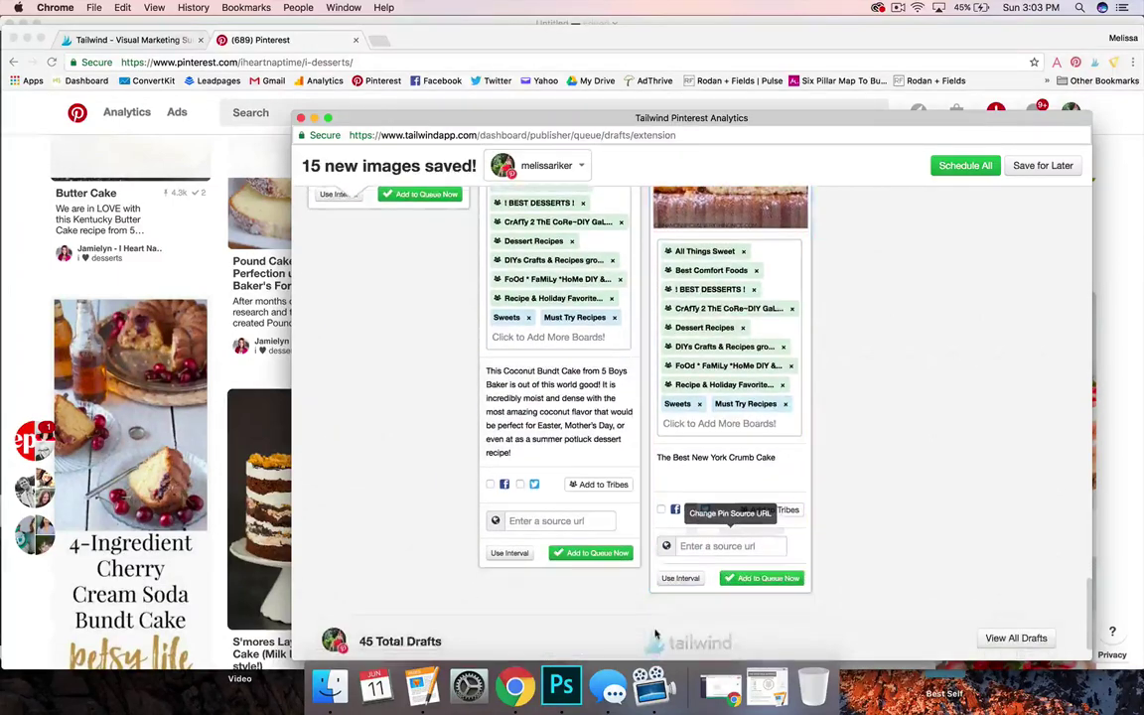
{"action": "left_click", "coordinate": [675, 579]}
{"action": "scroll", "coordinate": [681, 526], "scroll_direction": "down", "scroll_amount": 5}
{"action": "left_click", "coordinate": [637, 537]}
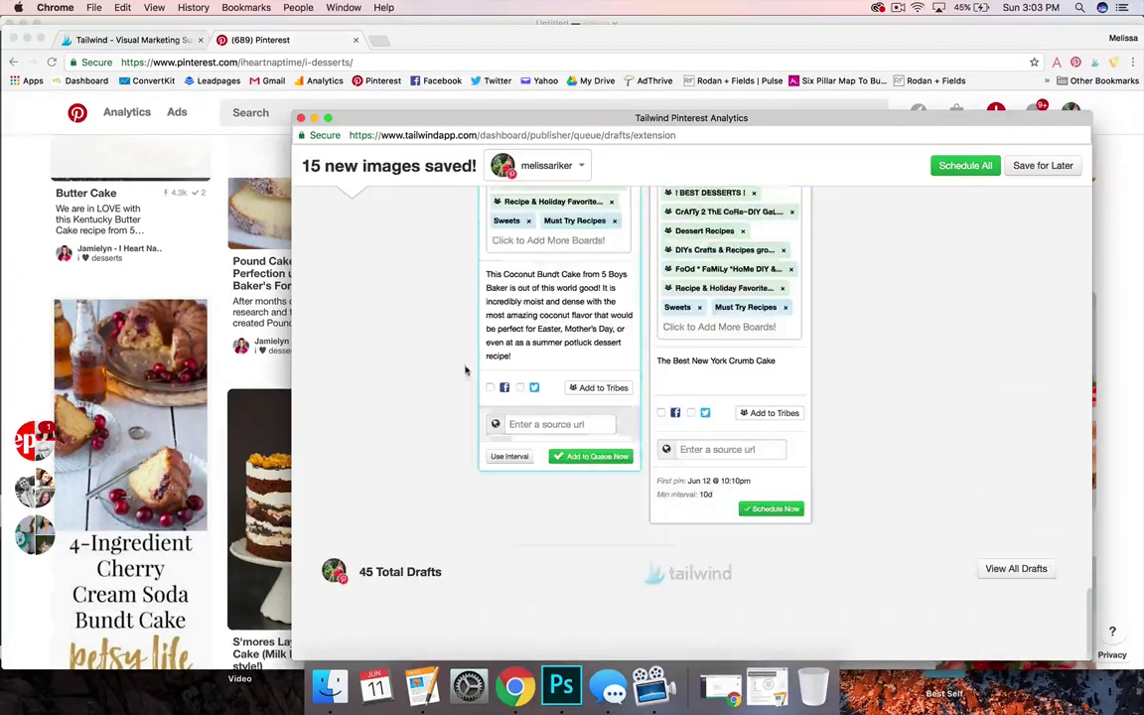
{"action": "left_click", "coordinate": [509, 454]}
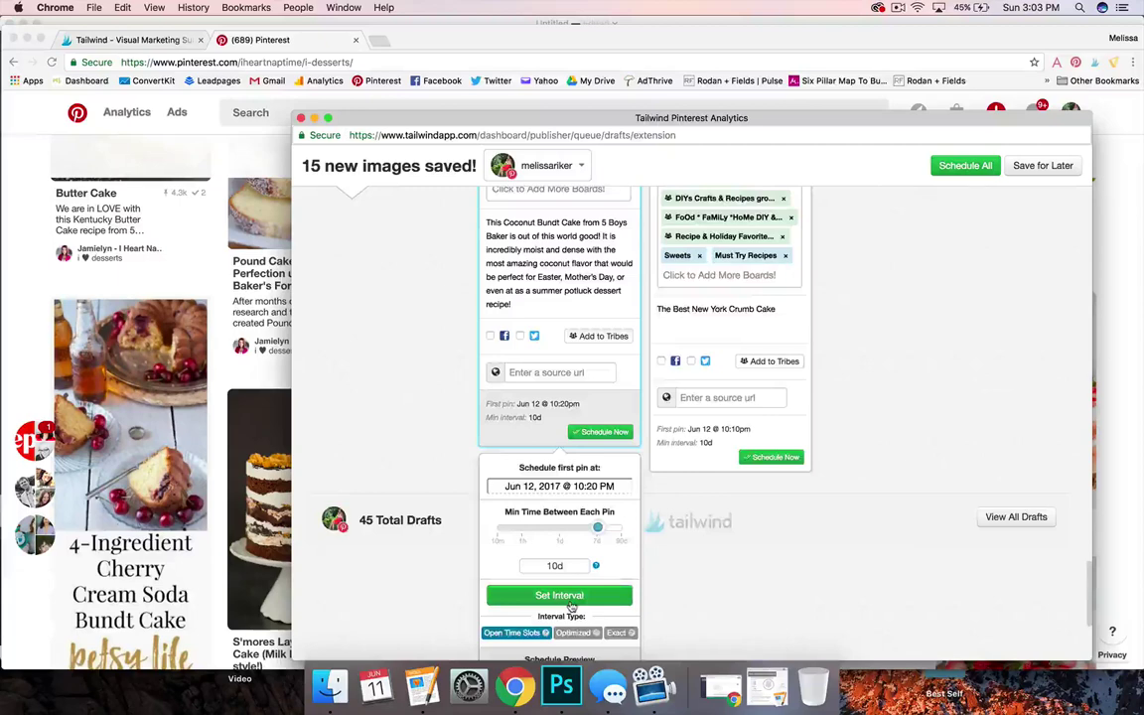
{"action": "left_click", "coordinate": [542, 594]}
{"action": "scroll", "coordinate": [568, 608], "scroll_direction": "up", "scroll_amount": 4}
{"action": "left_click", "coordinate": [338, 349]}
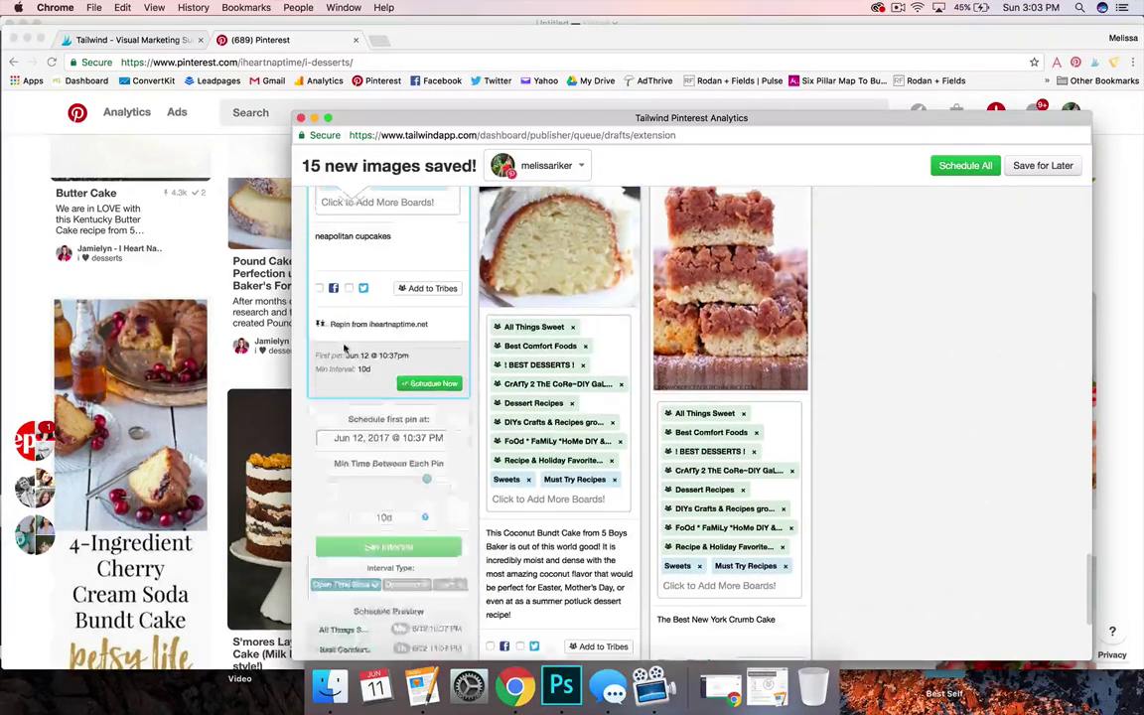
{"action": "scroll", "coordinate": [398, 556], "scroll_direction": "up", "scroll_amount": 2}
{"action": "left_click", "coordinate": [423, 595]}
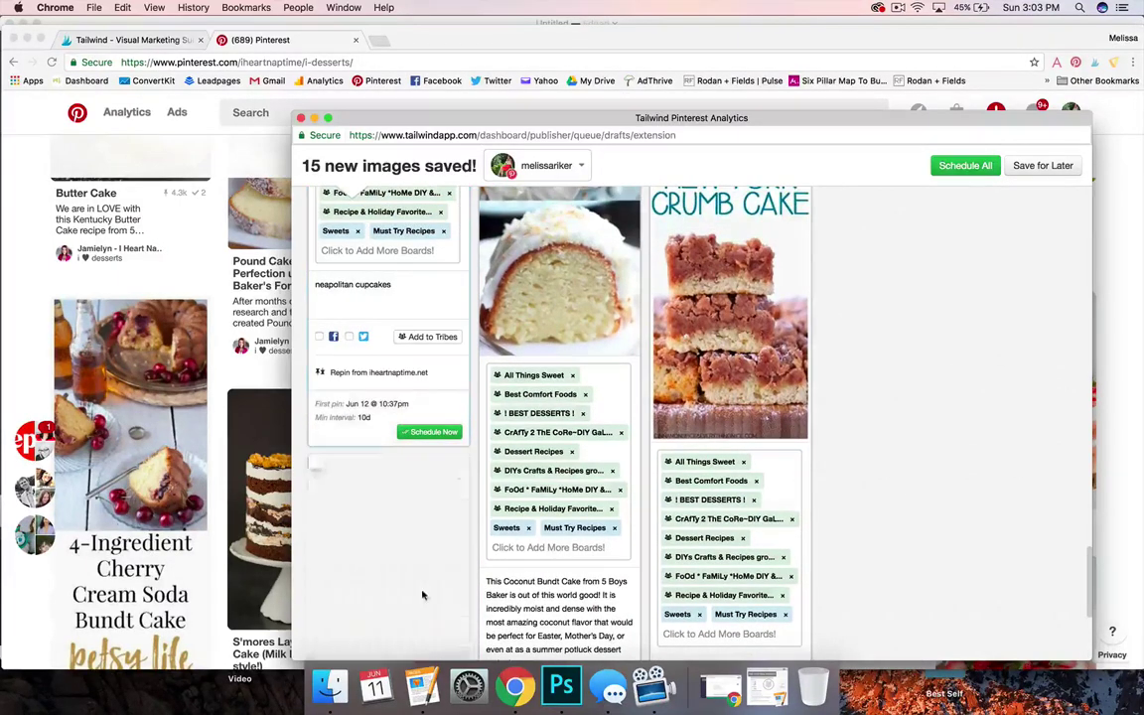
Step: Try to schedule all the drafts, and delete the Coconut Bundt Cake draft that has an empty source URL
{"action": "left_click", "coordinate": [963, 165]}
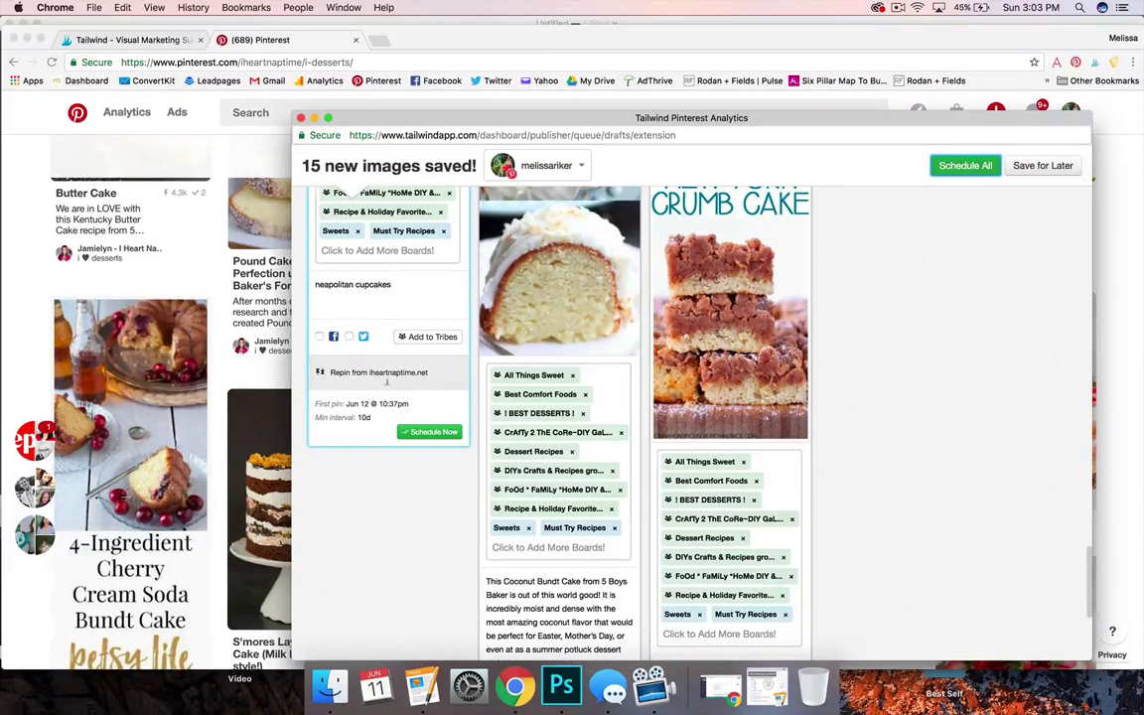
{"action": "scroll", "coordinate": [450, 387], "scroll_direction": "down", "scroll_amount": 5}
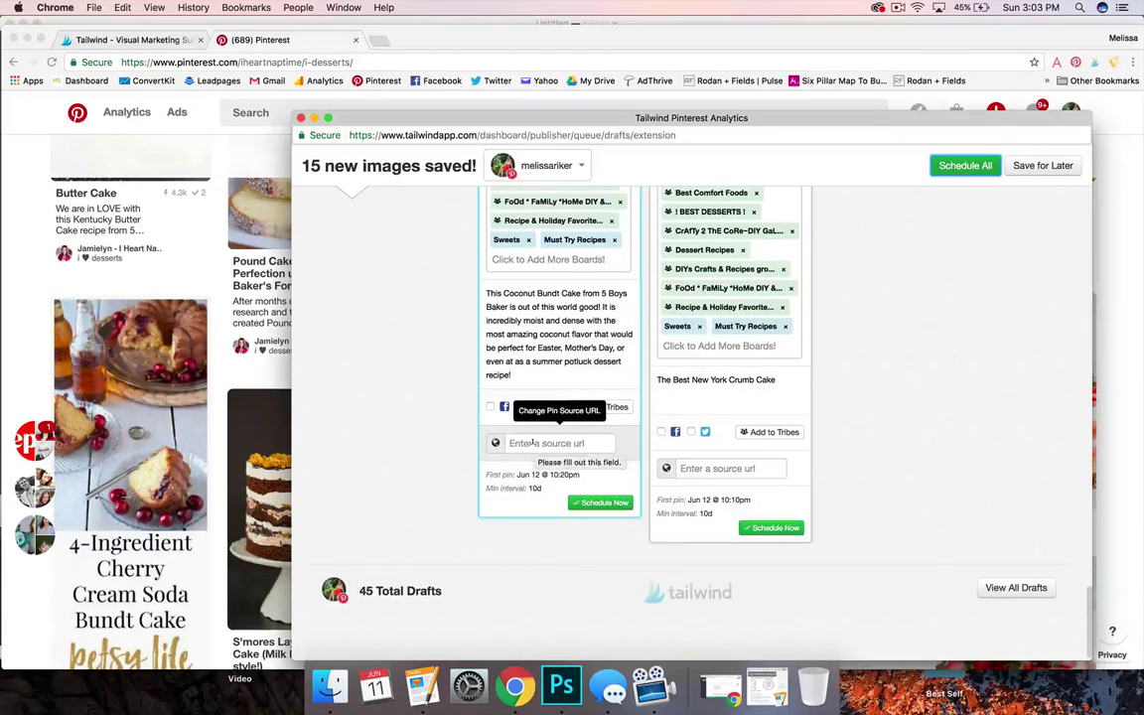
{"action": "scroll", "coordinate": [533, 443], "scroll_direction": "up", "scroll_amount": 5}
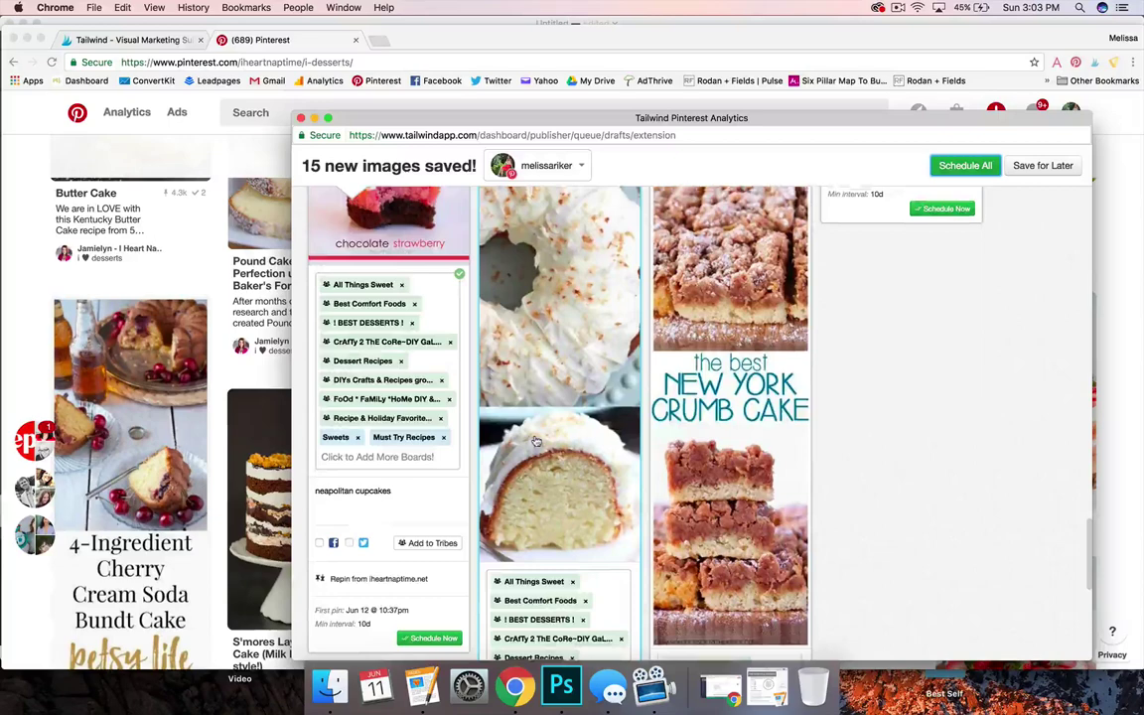
{"action": "scroll", "coordinate": [534, 441], "scroll_direction": "up", "scroll_amount": 3}
{"action": "left_click", "coordinate": [618, 340]}
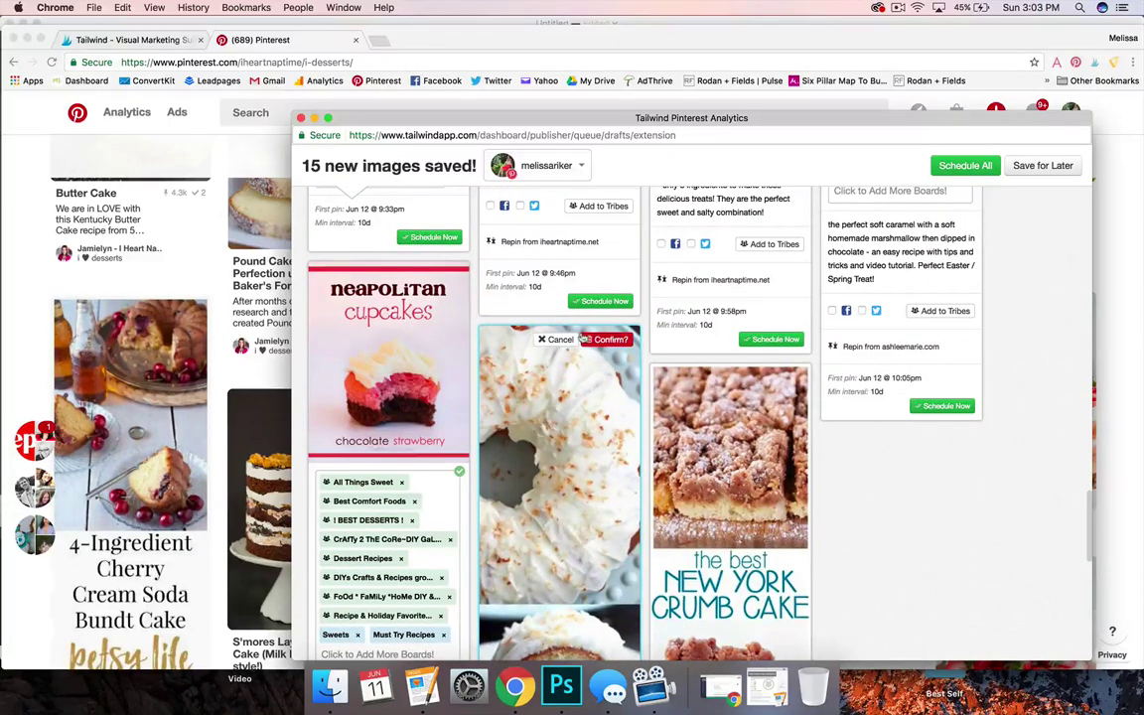
{"action": "left_click", "coordinate": [607, 339]}
Step: Delete the New York Crumb Cake draft that has no source URL
{"action": "scroll", "coordinate": [602, 449], "scroll_direction": "down", "scroll_amount": 4}
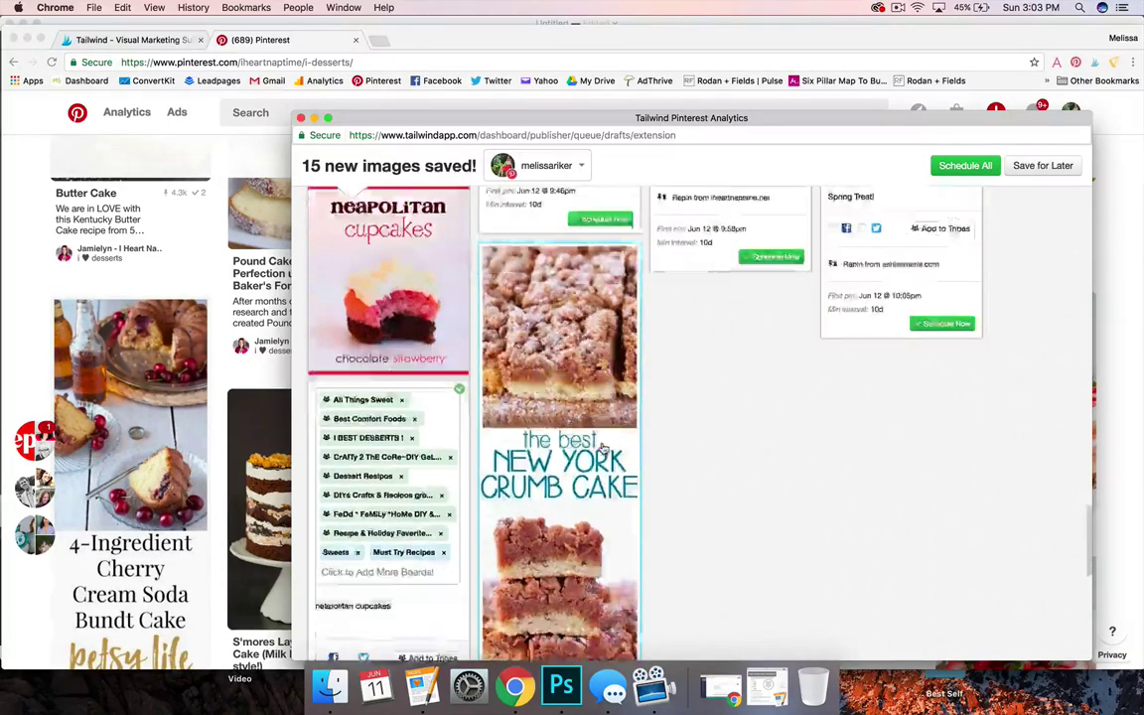
{"action": "scroll", "coordinate": [603, 449], "scroll_direction": "down", "scroll_amount": 2}
{"action": "scroll", "coordinate": [601, 445], "scroll_direction": "up", "scroll_amount": 3}
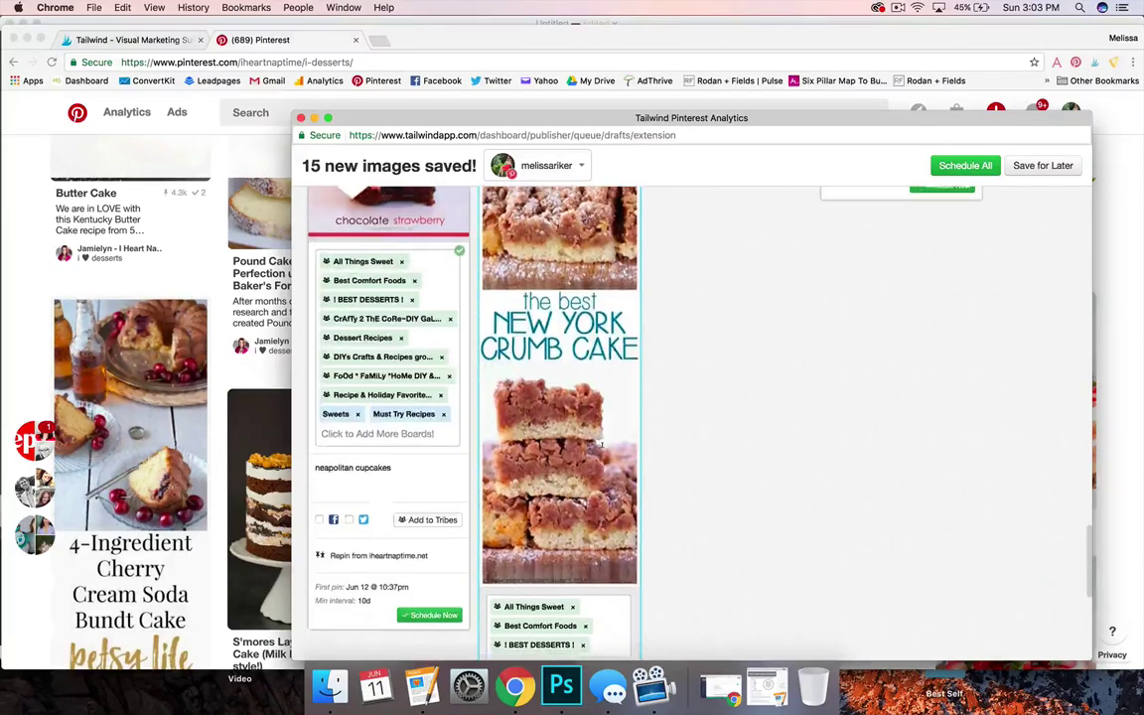
{"action": "left_click", "coordinate": [620, 275]}
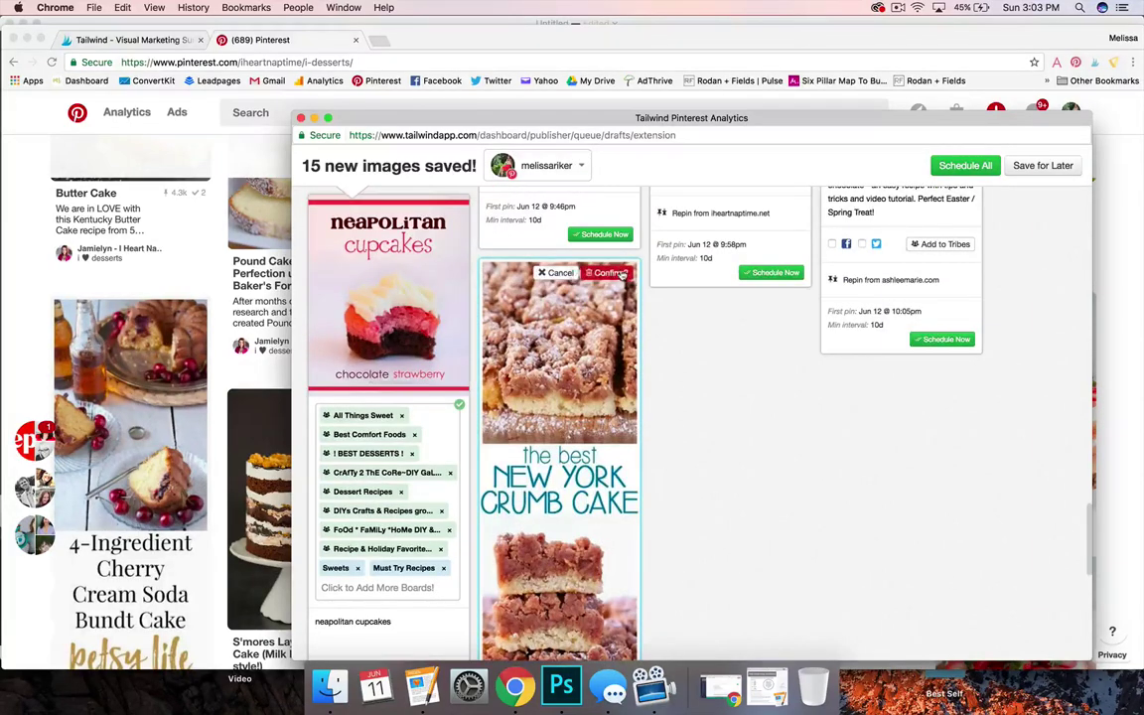
{"action": "left_click", "coordinate": [609, 273]}
Step: Delete the Healthy Double Chocolate Zucchini Avocado Muffins draft, whose source URL is empty
{"action": "scroll", "coordinate": [618, 389], "scroll_direction": "up", "scroll_amount": 5}
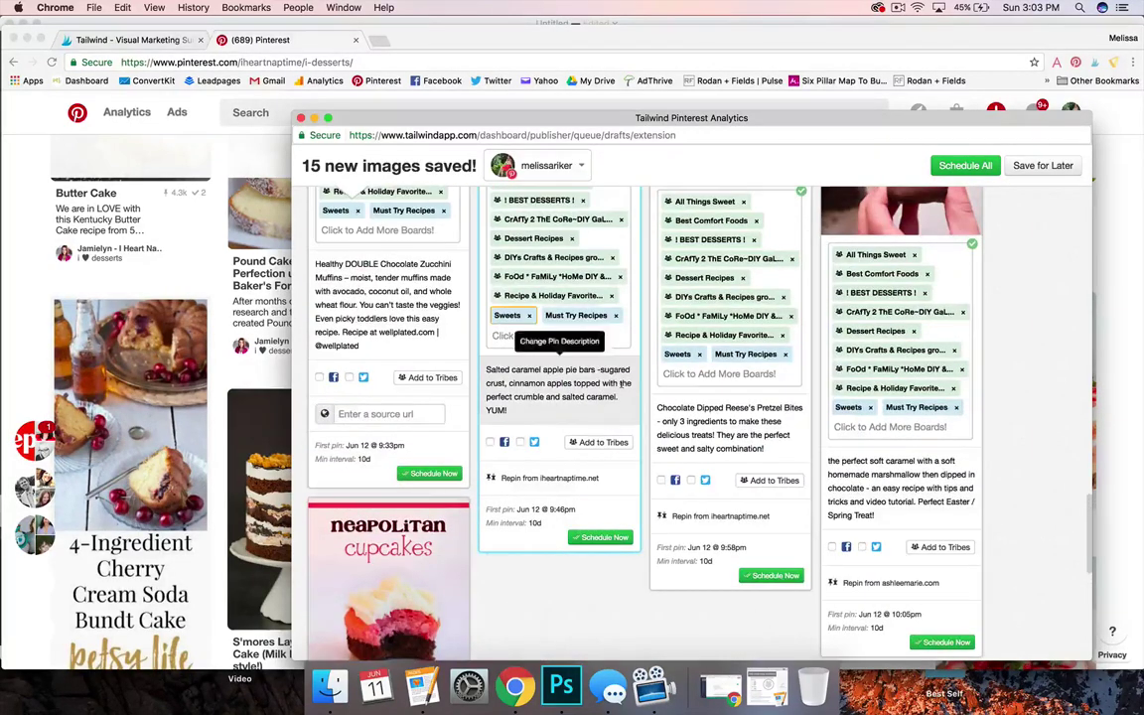
{"action": "scroll", "coordinate": [557, 298], "scroll_direction": "up", "scroll_amount": 4}
{"action": "scroll", "coordinate": [623, 388], "scroll_direction": "up", "scroll_amount": 2}
{"action": "scroll", "coordinate": [605, 371], "scroll_direction": "up", "scroll_amount": 5}
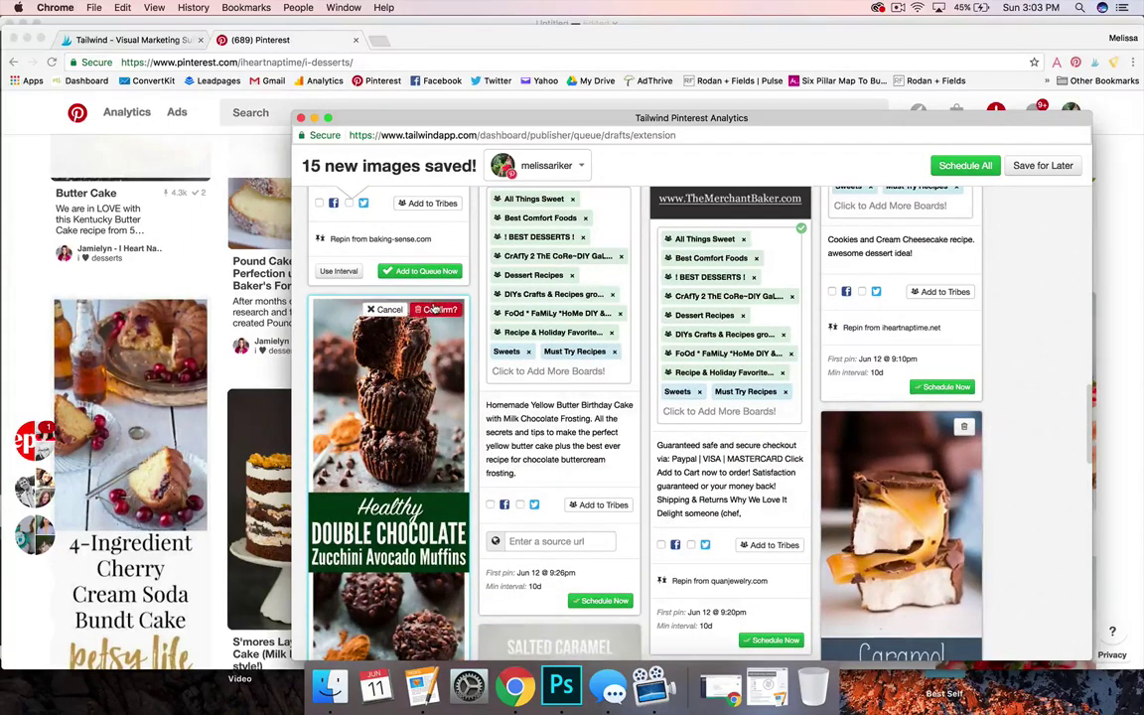
{"action": "left_click", "coordinate": [434, 309]}
Step: Try scheduling all remaining drafts again, and delete the Yellow Butter Birthday Cake draft that lacks a source URL
{"action": "scroll", "coordinate": [619, 371], "scroll_direction": "up", "scroll_amount": 5}
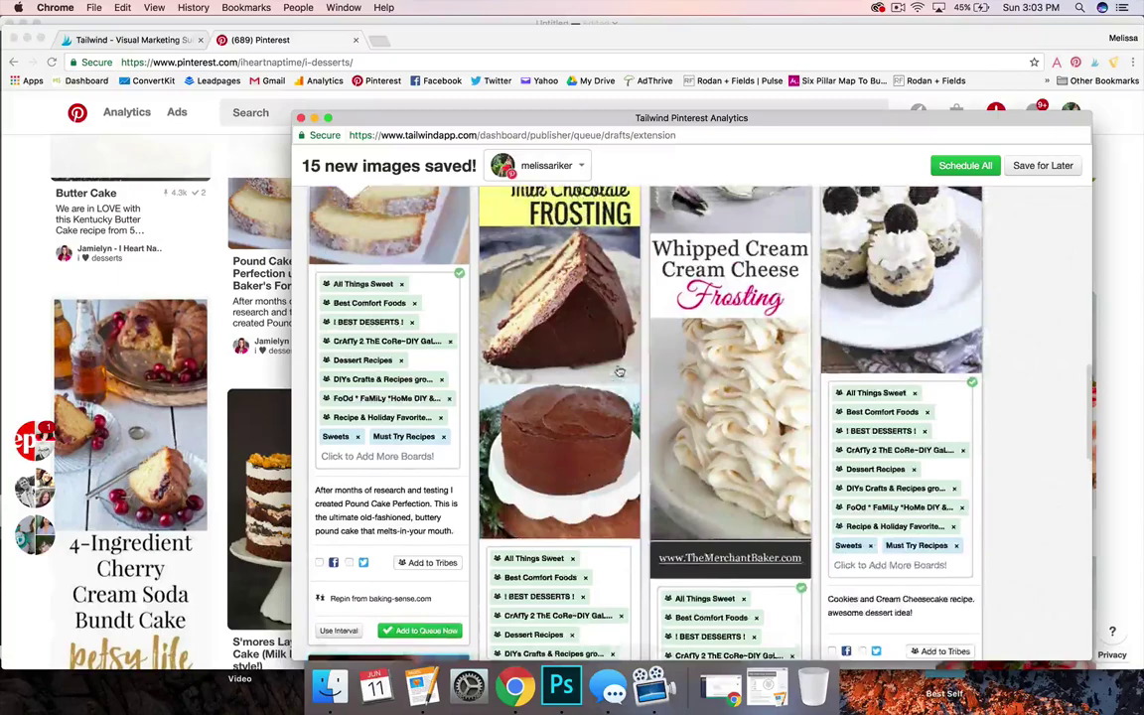
{"action": "scroll", "coordinate": [617, 372], "scroll_direction": "up", "scroll_amount": 15}
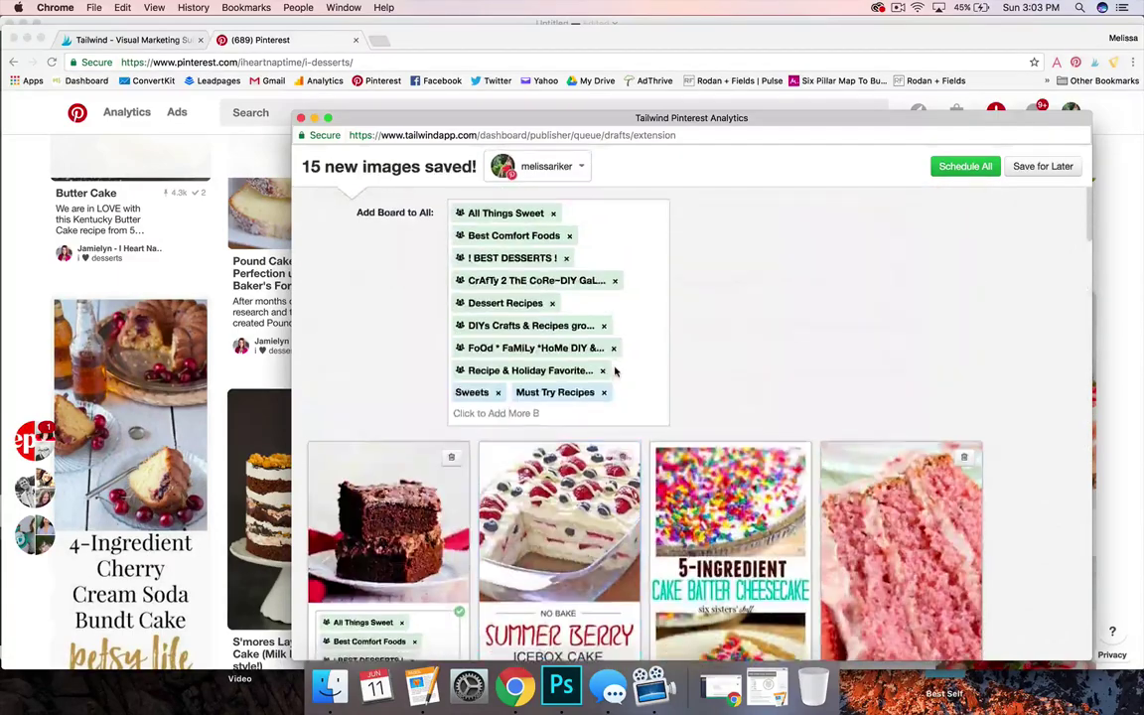
{"action": "left_click", "coordinate": [966, 166]}
{"action": "scroll", "coordinate": [661, 371], "scroll_direction": "down", "scroll_amount": 2}
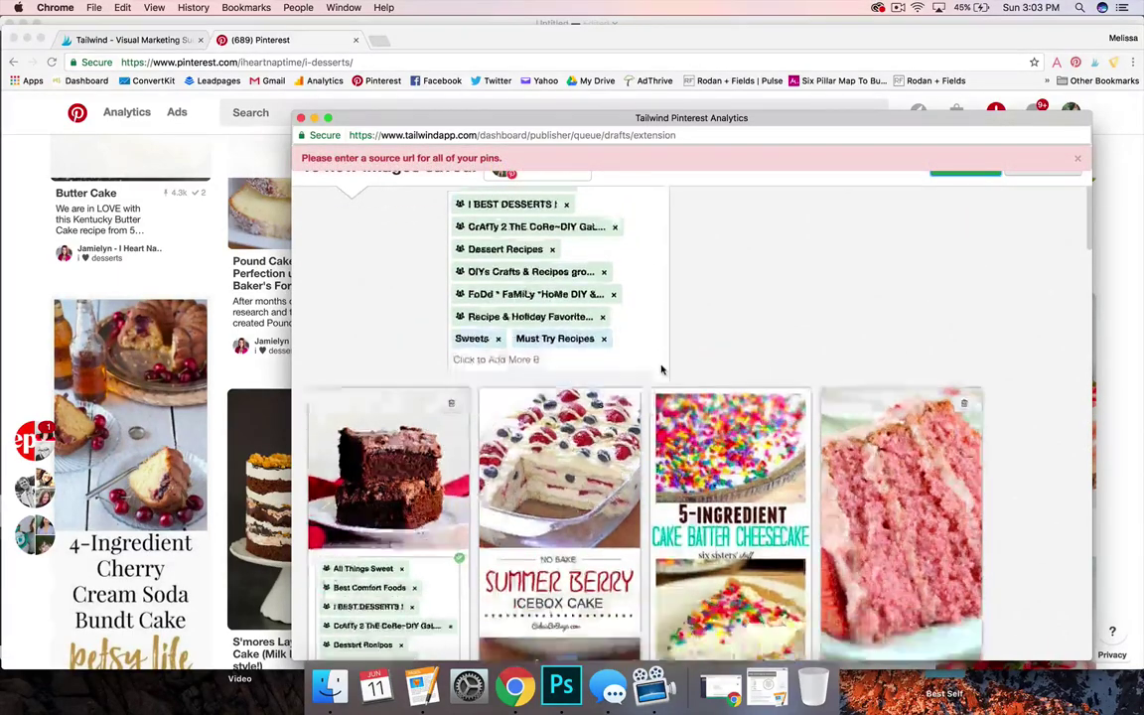
{"action": "scroll", "coordinate": [661, 371], "scroll_direction": "down", "scroll_amount": 10}
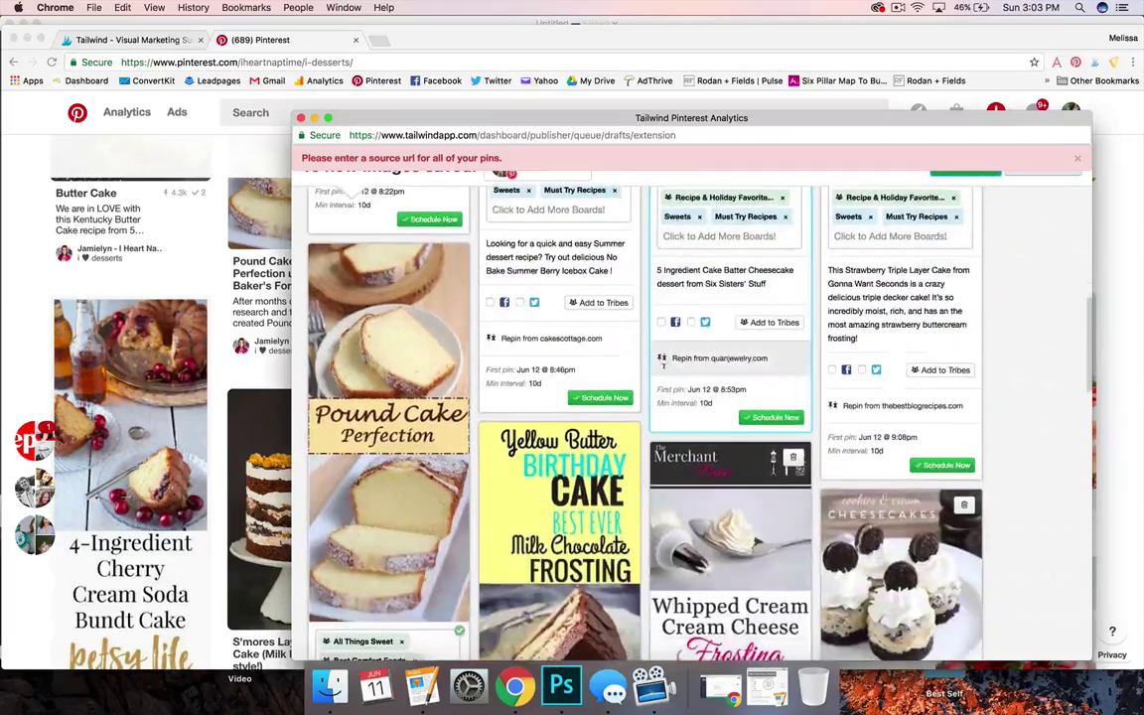
{"action": "scroll", "coordinate": [663, 362], "scroll_direction": "down", "scroll_amount": 8}
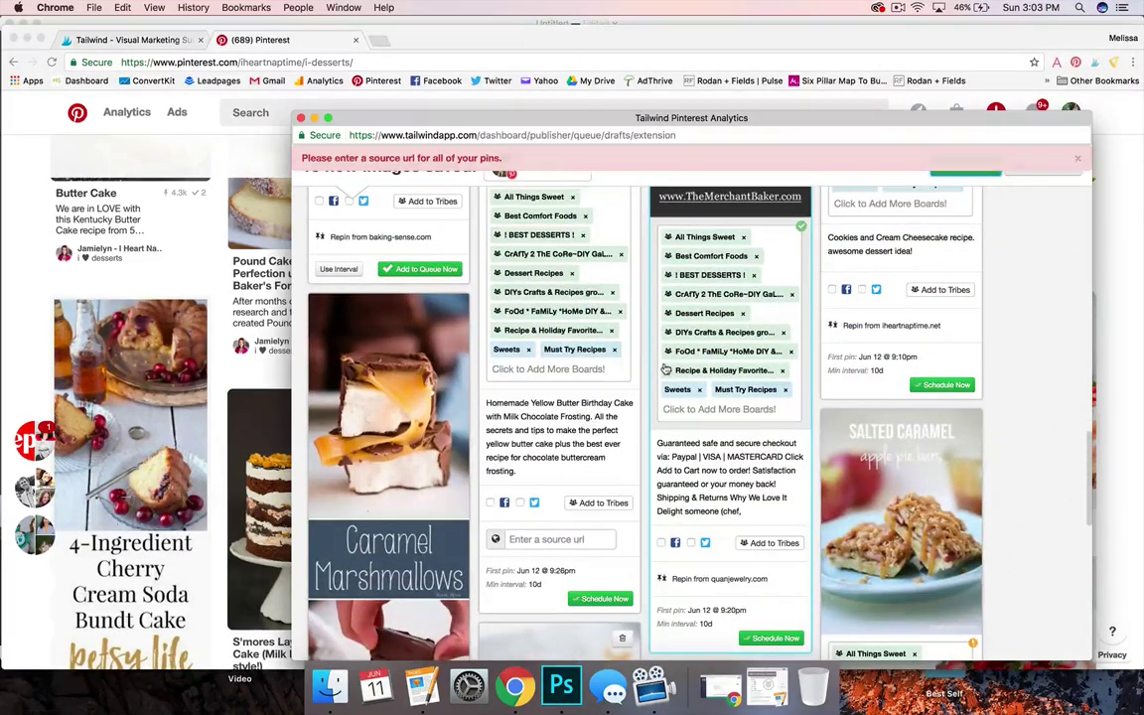
{"action": "scroll", "coordinate": [657, 367], "scroll_direction": "up", "scroll_amount": 10}
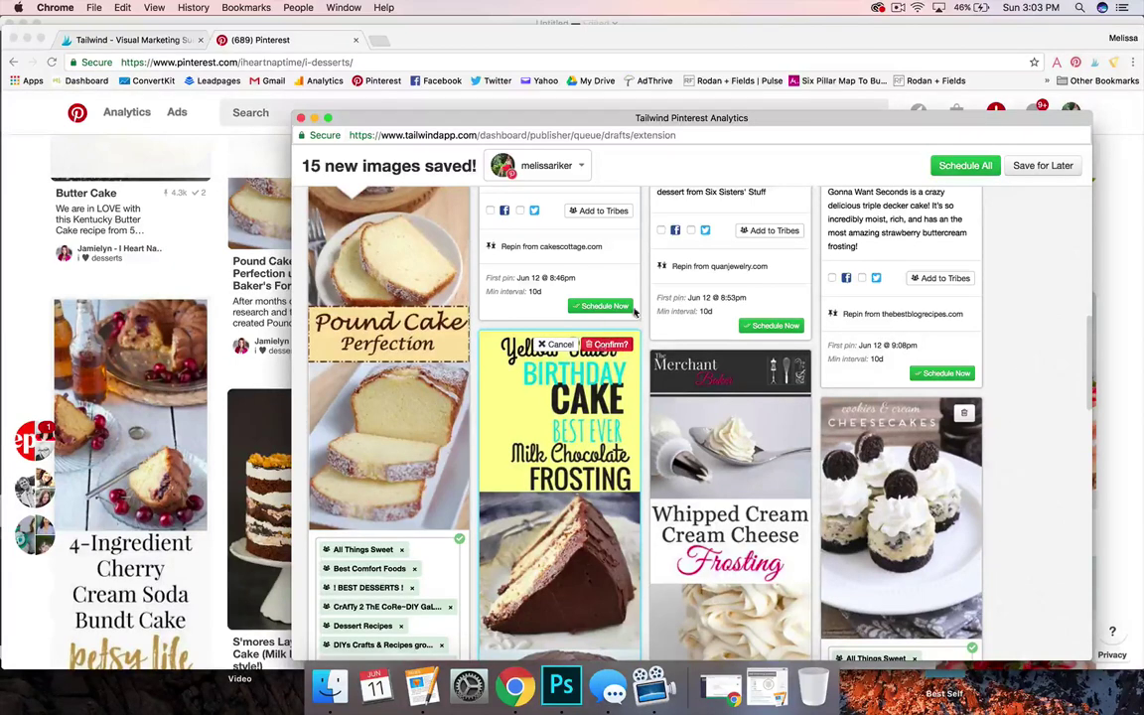
{"action": "left_click", "coordinate": [609, 343]}
Step: Schedule all the remaining drafts and return to the main browser window
{"action": "left_click", "coordinate": [965, 165]}
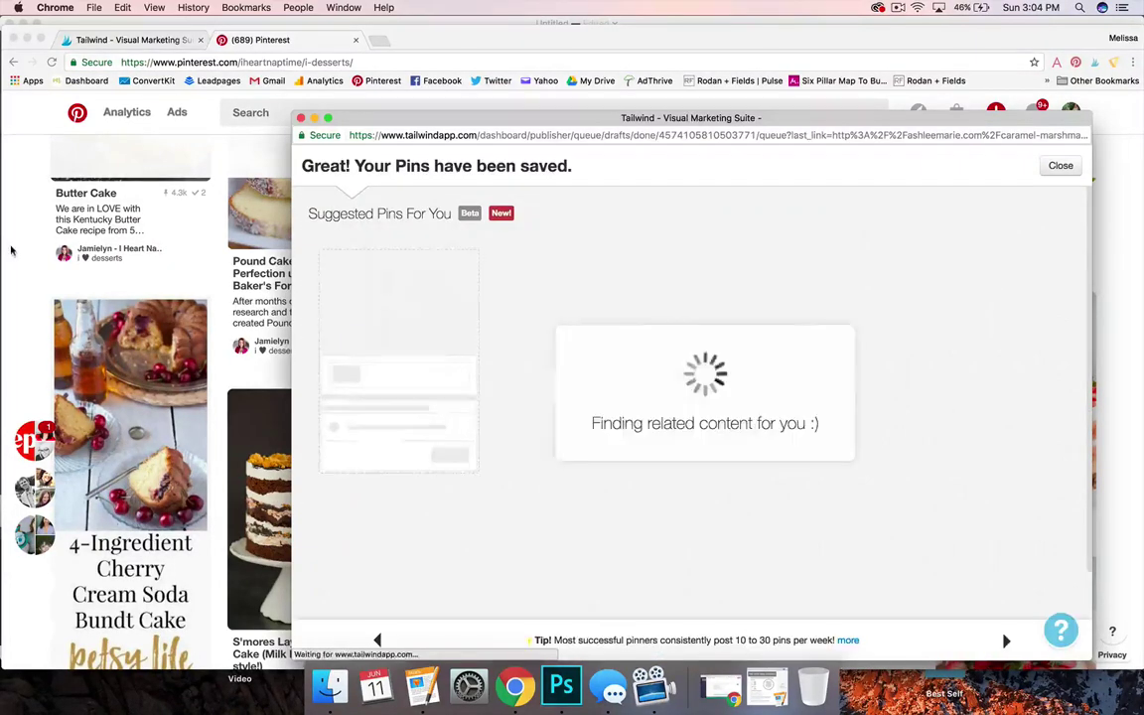
{"action": "left_click", "coordinate": [328, 52]}
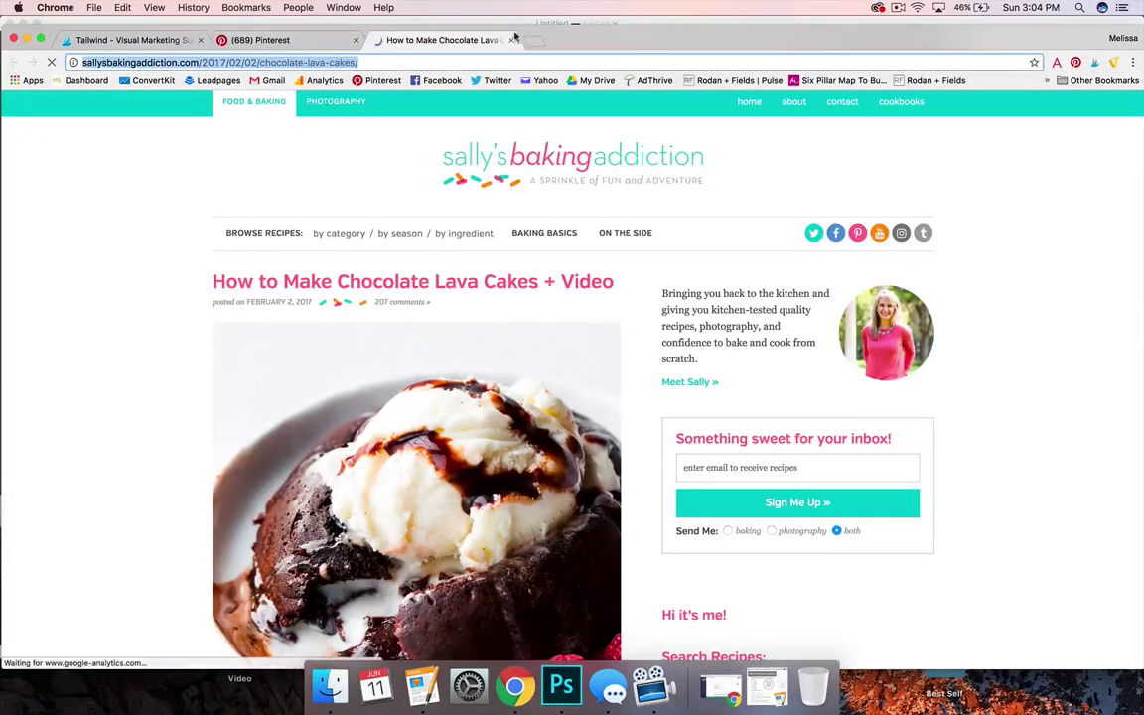
Step: Close the recipe page tab and the Chocolate Lava Cakes pin to return to the desserts board
{"action": "key", "text": "super+w"}
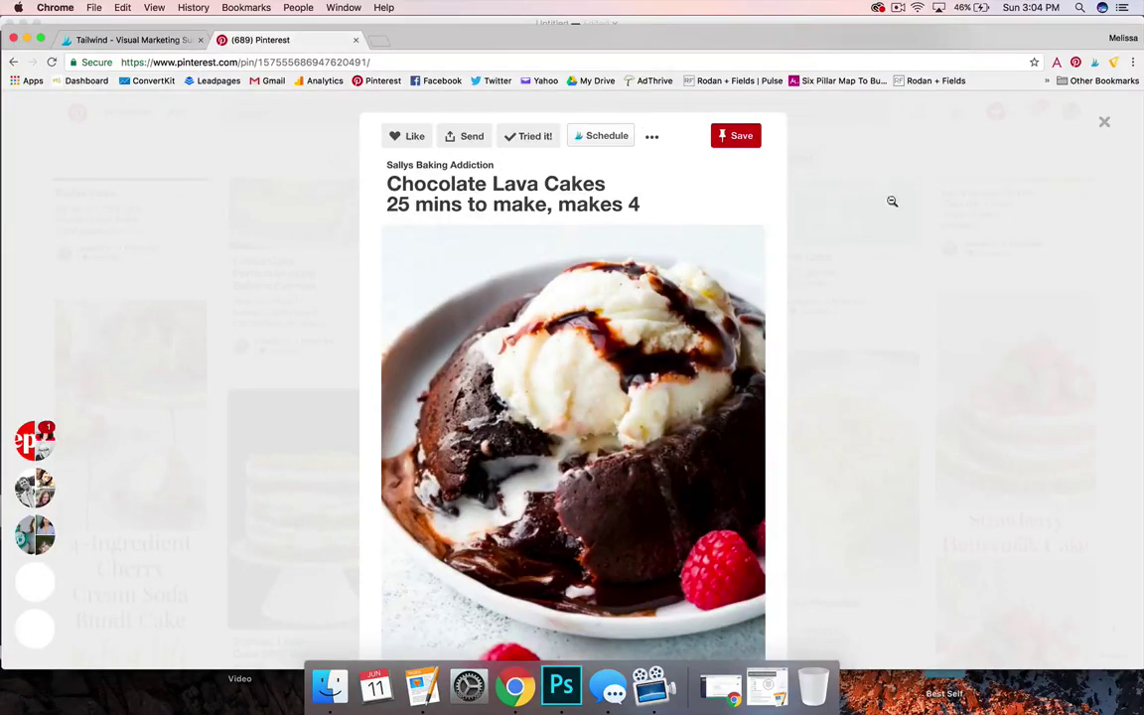
{"action": "left_click", "coordinate": [1104, 122]}
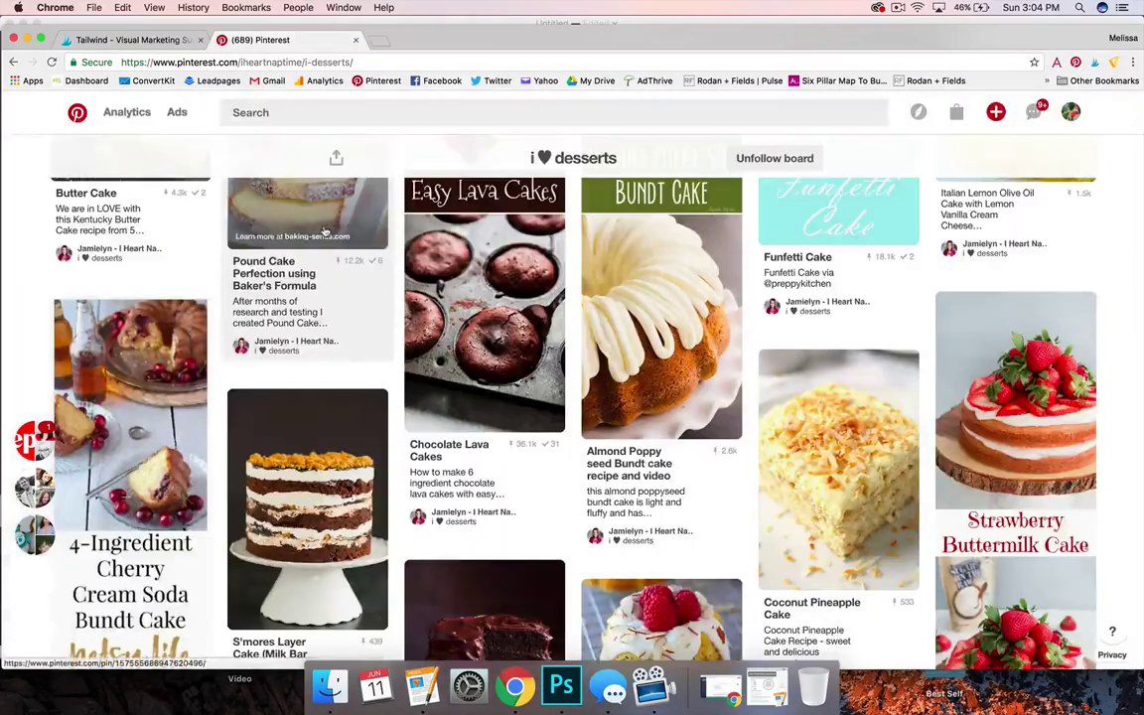
{"action": "scroll", "coordinate": [317, 270], "scroll_direction": "down", "scroll_amount": 5}
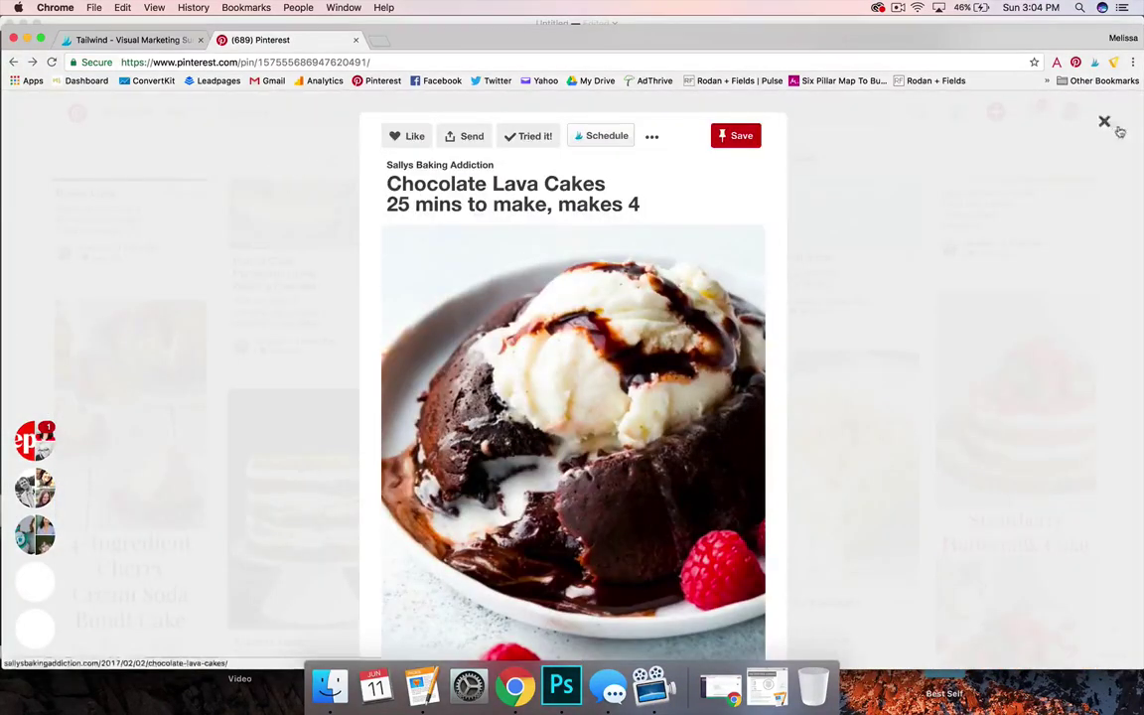
{"action": "left_click", "coordinate": [1102, 120]}
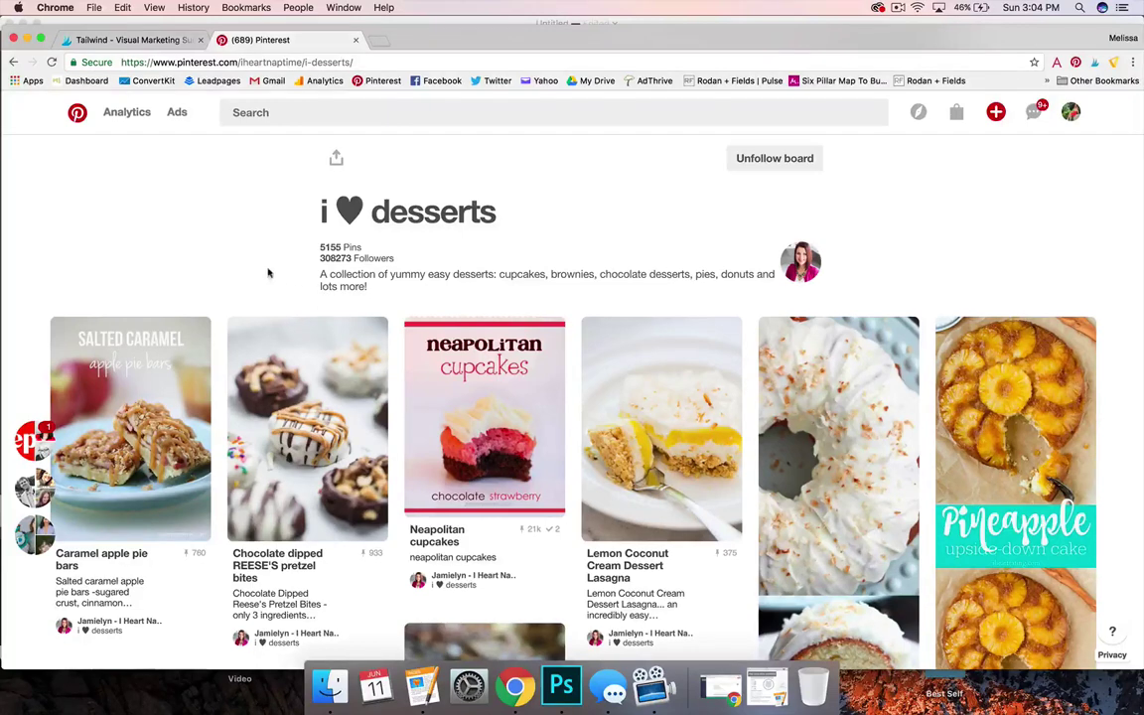
Step: Go to your own Pinterest profile's boards and open the Happier Homemaker-Recipes board
{"action": "left_click", "coordinate": [1071, 111]}
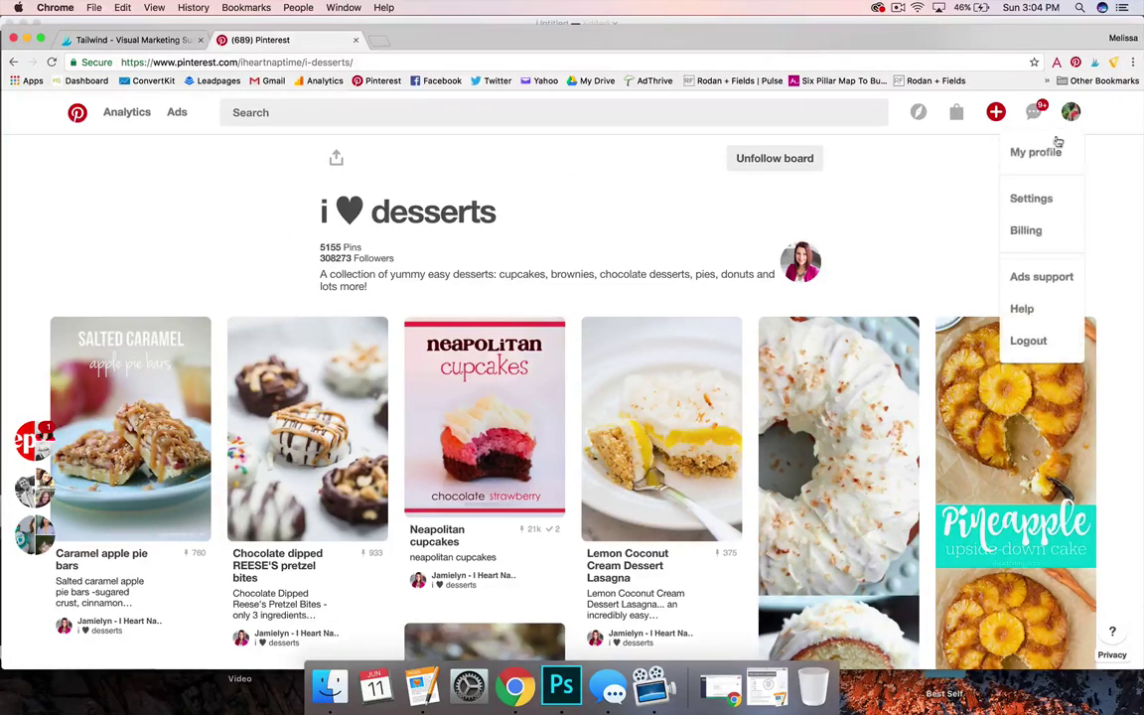
{"action": "left_click", "coordinate": [1033, 151]}
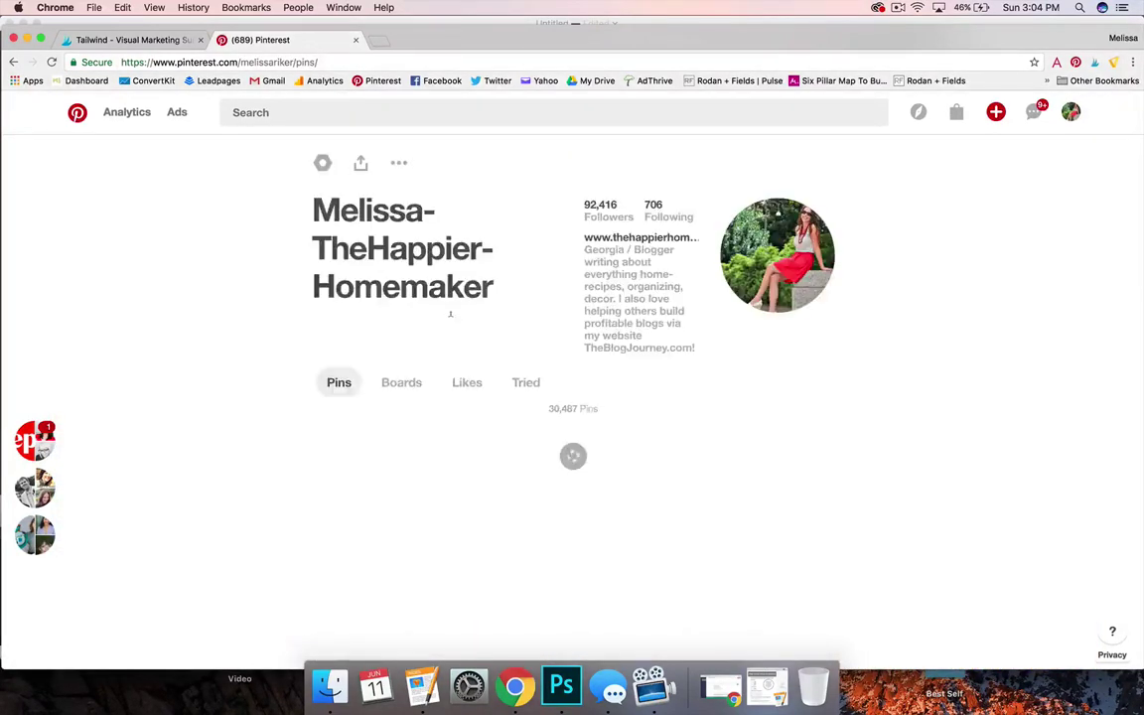
{"action": "left_click", "coordinate": [402, 383]}
{"action": "scroll", "coordinate": [556, 343], "scroll_direction": "down", "scroll_amount": 2}
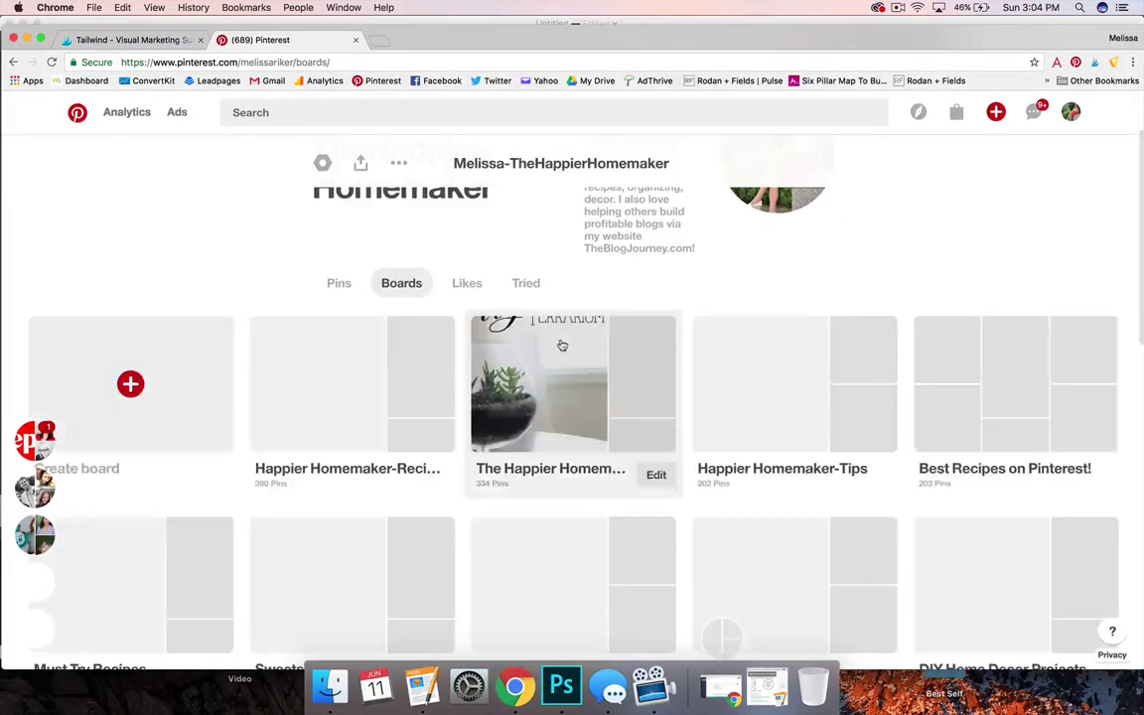
{"action": "left_click", "coordinate": [333, 365]}
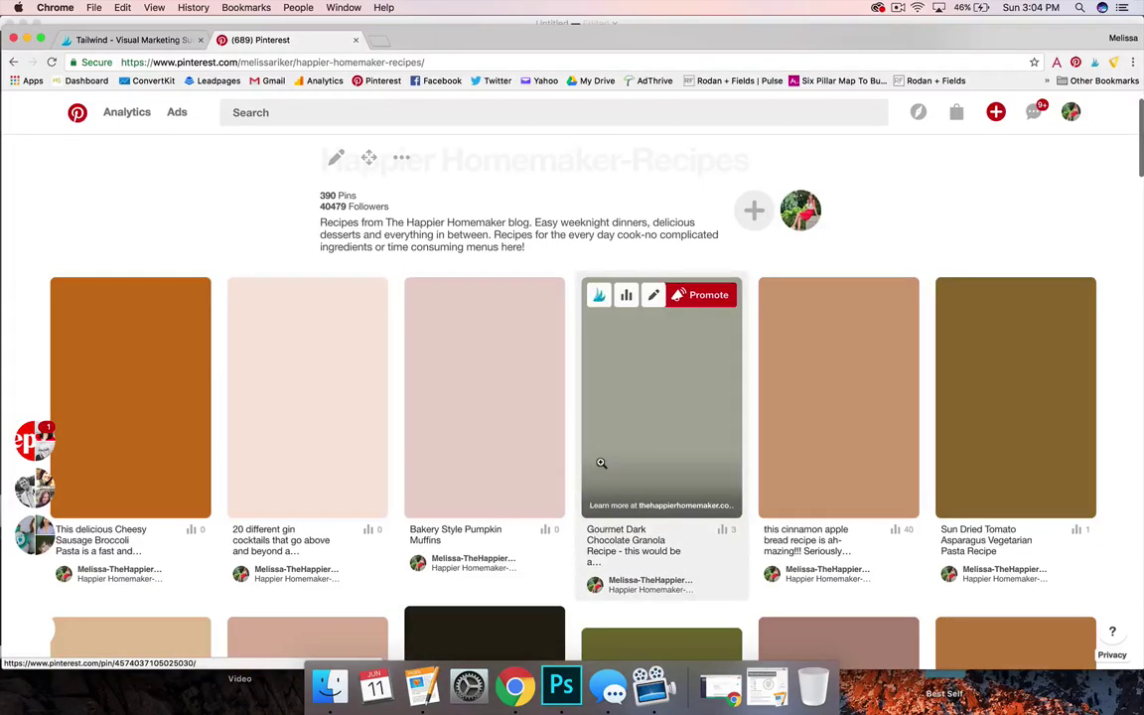
Step: Find the Slow Cooker Spicy Mexican Chicken Tacos pin on the board and save it to the Crockpot Recipes board
{"action": "scroll", "coordinate": [576, 461], "scroll_direction": "down", "scroll_amount": 5}
{"action": "scroll", "coordinate": [564, 460], "scroll_direction": "down", "scroll_amount": 4}
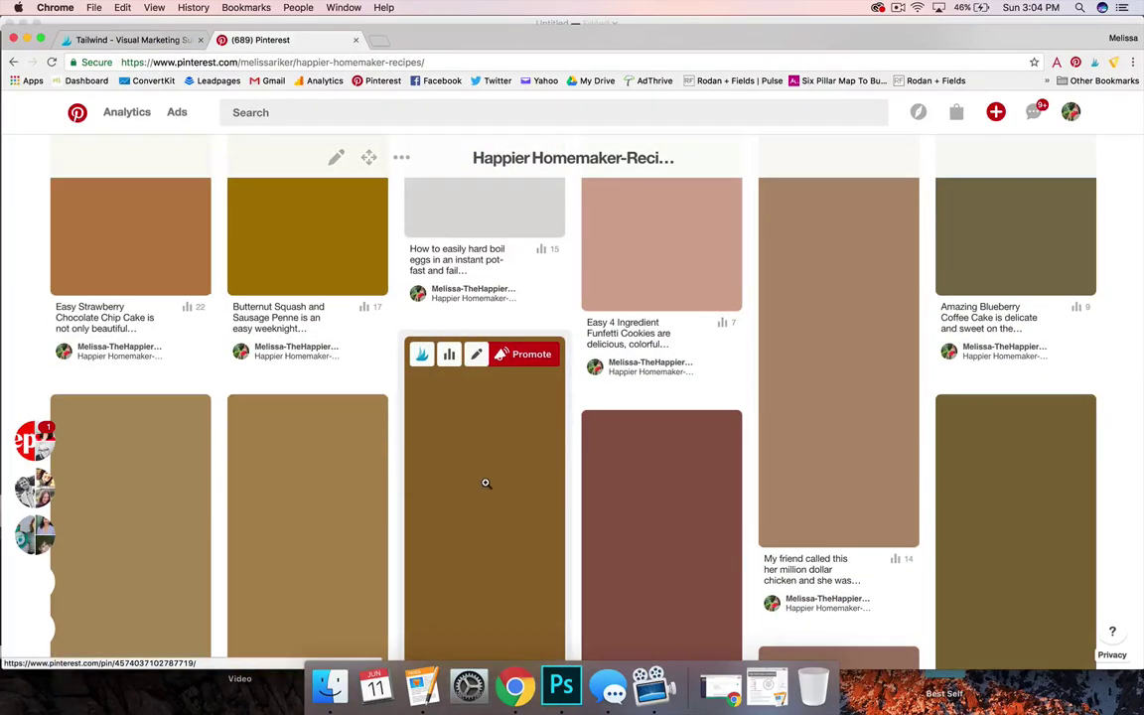
{"action": "scroll", "coordinate": [486, 483], "scroll_direction": "down", "scroll_amount": 2}
{"action": "scroll", "coordinate": [486, 483], "scroll_direction": "up", "scroll_amount": 6}
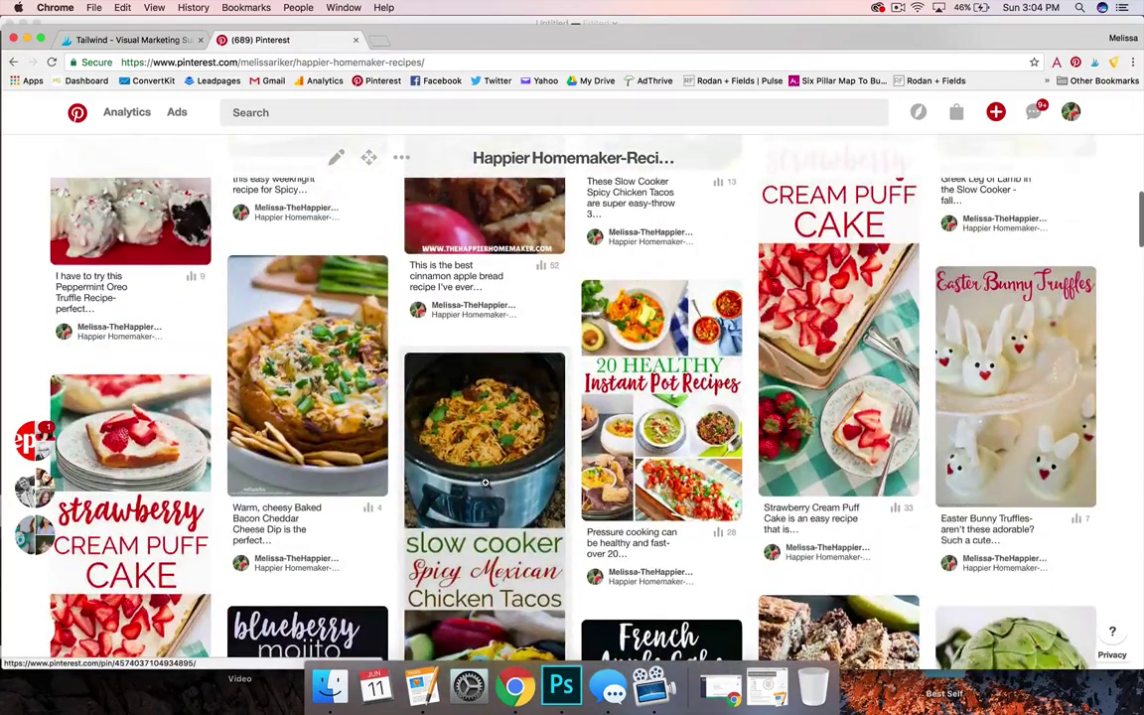
{"action": "mouse_move", "coordinate": [530, 385]}
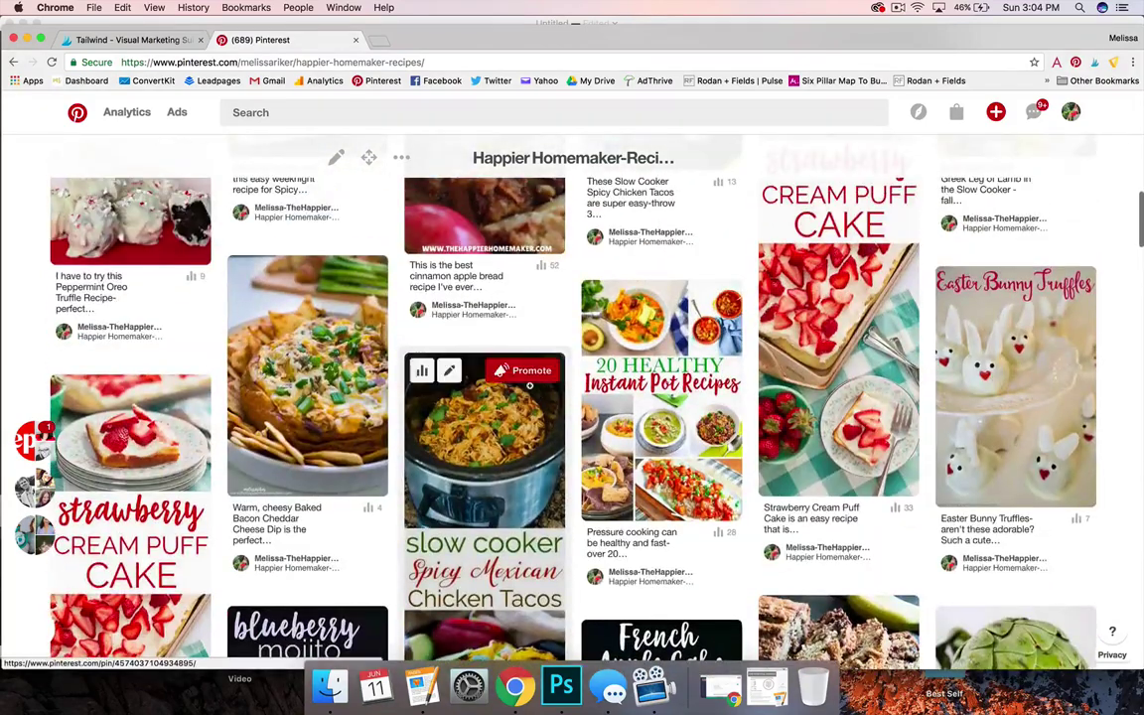
{"action": "left_click", "coordinate": [464, 407]}
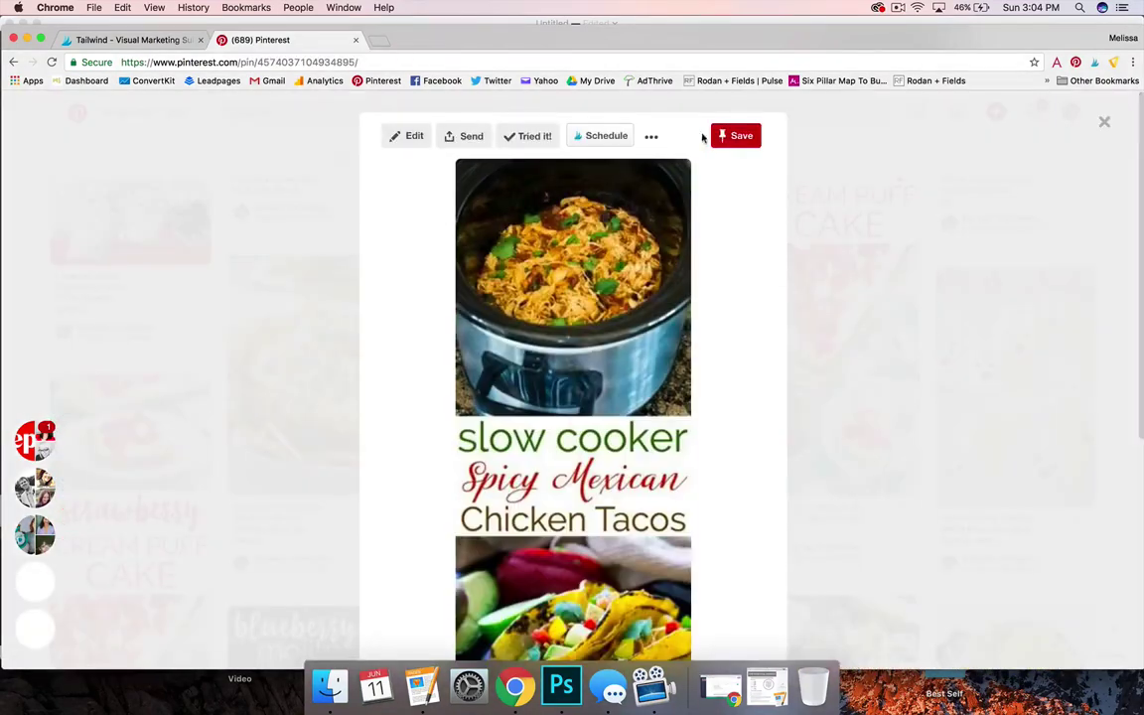
{"action": "left_click", "coordinate": [737, 137]}
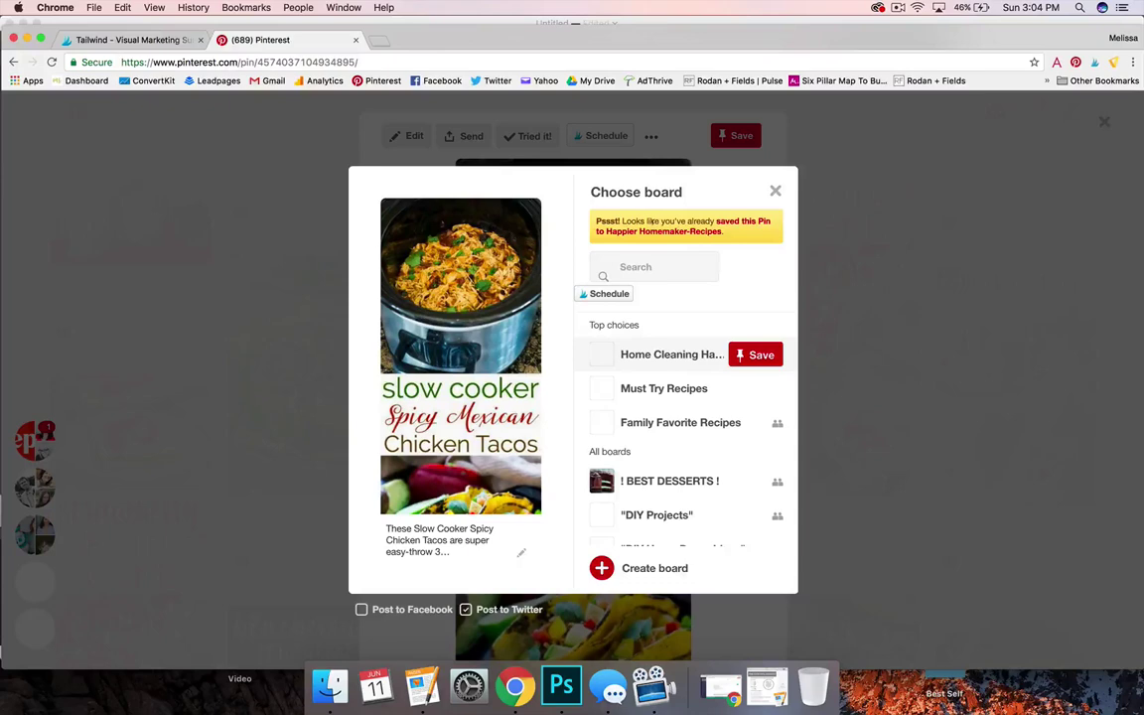
{"action": "type", "text": "crock"}
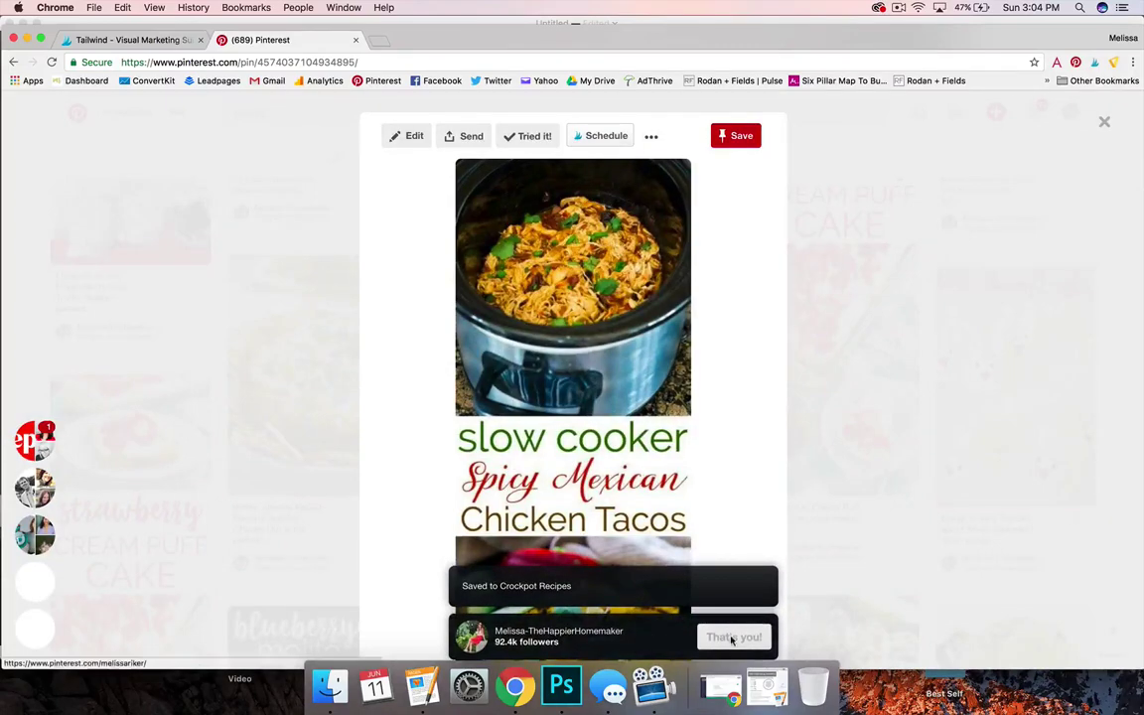
Step: Look through the related pins beneath the chicken tacos pin for similar recipes worth scheduling
{"action": "scroll", "coordinate": [705, 523], "scroll_direction": "down", "scroll_amount": 10}
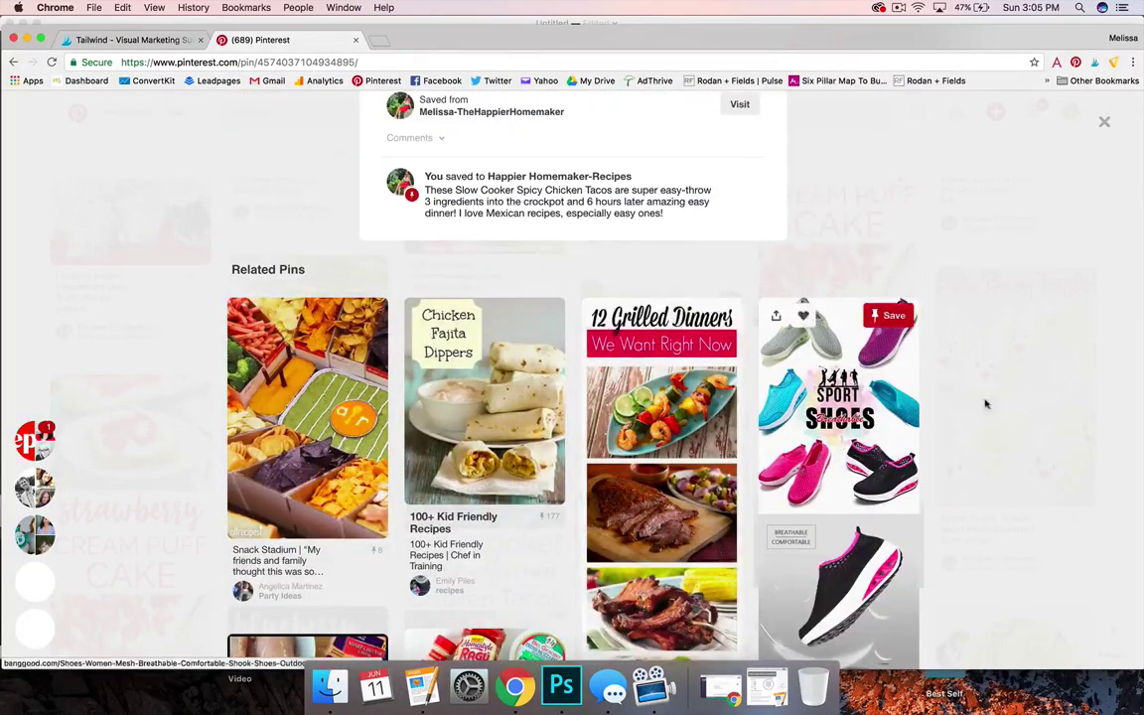
{"action": "scroll", "coordinate": [999, 434], "scroll_direction": "down", "scroll_amount": 3}
{"action": "scroll", "coordinate": [998, 435], "scroll_direction": "down", "scroll_amount": 5}
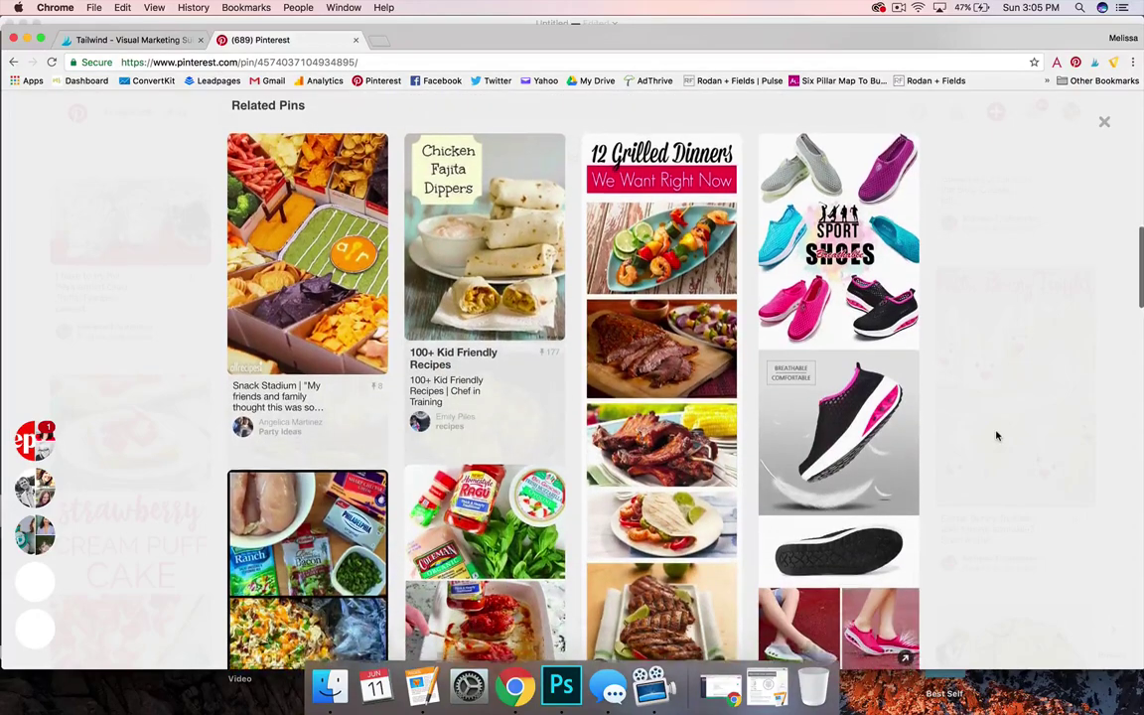
{"action": "scroll", "coordinate": [998, 435], "scroll_direction": "up", "scroll_amount": 15}
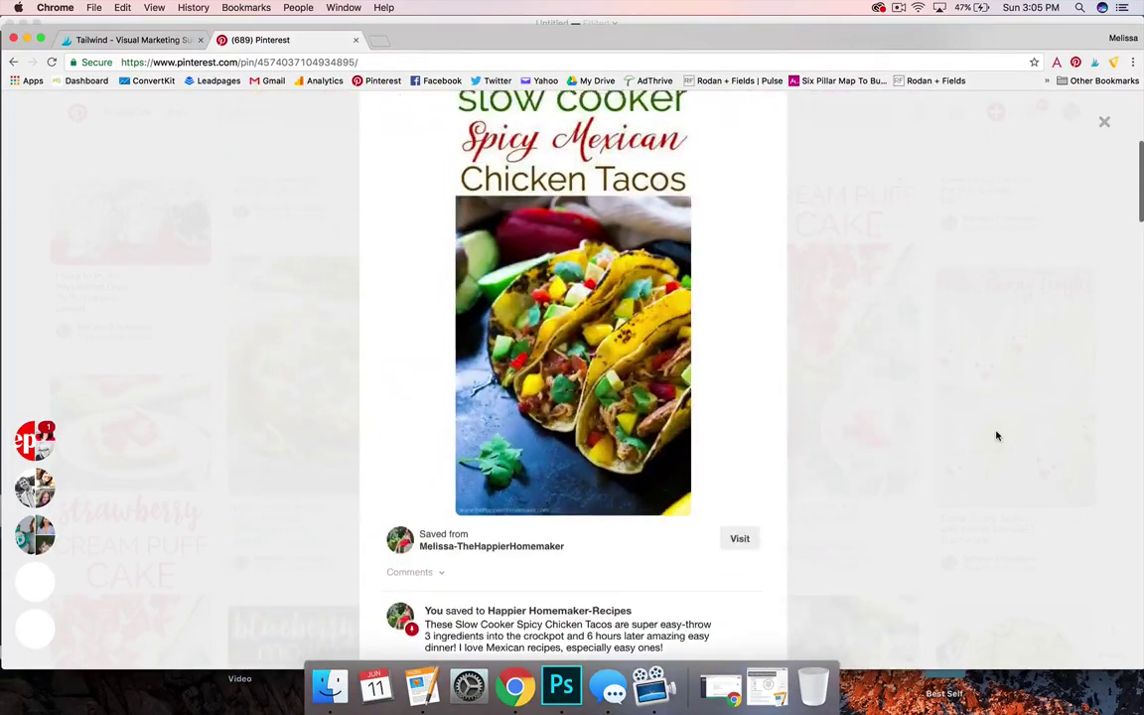
{"action": "scroll", "coordinate": [999, 434], "scroll_direction": "down", "scroll_amount": 12}
{"action": "scroll", "coordinate": [998, 434], "scroll_direction": "down", "scroll_amount": 2}
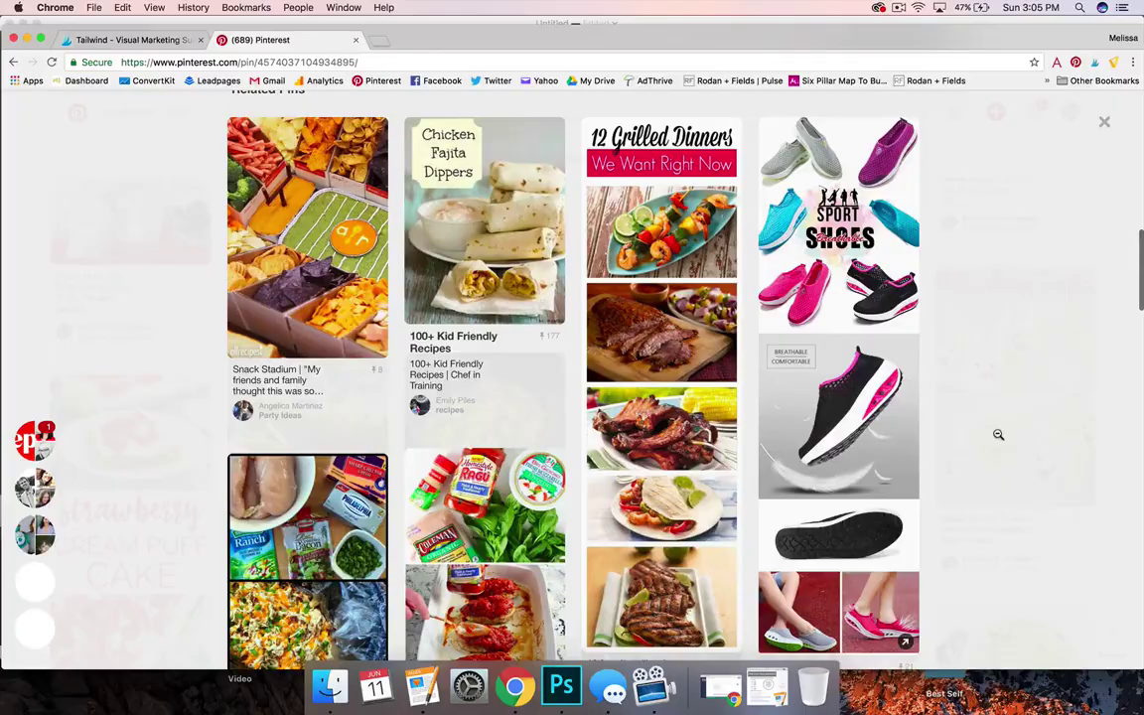
{"action": "scroll", "coordinate": [1003, 256], "scroll_direction": "down", "scroll_amount": 20}
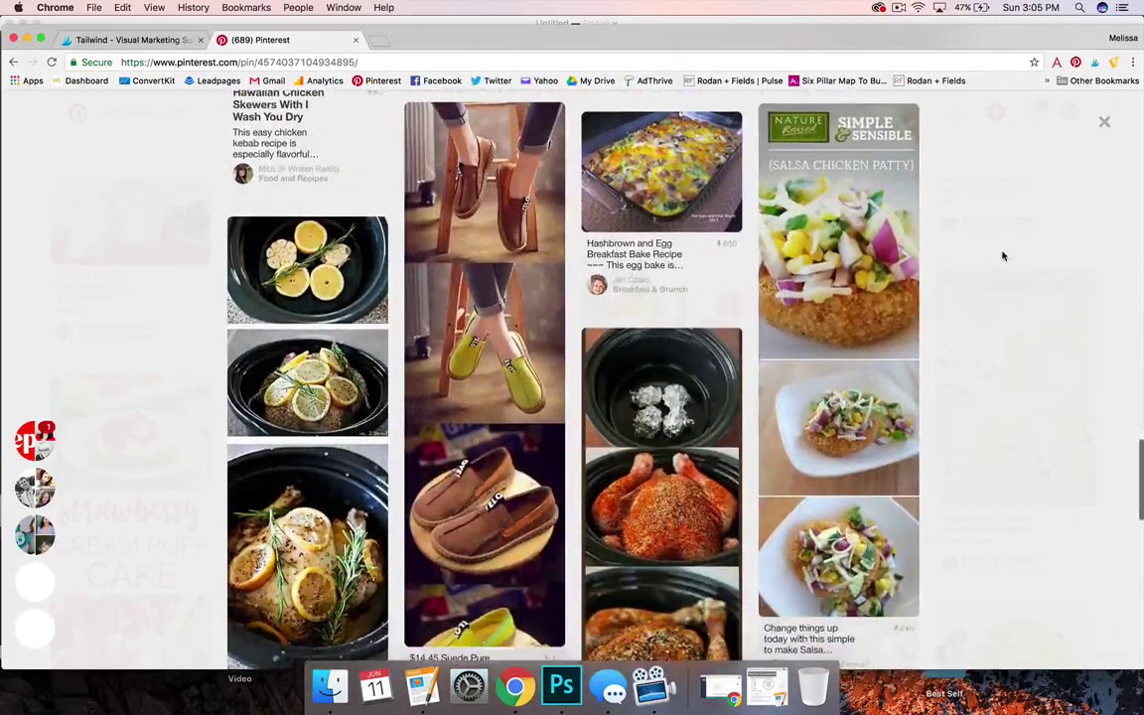
{"action": "scroll", "coordinate": [1003, 256], "scroll_direction": "down", "scroll_amount": 8}
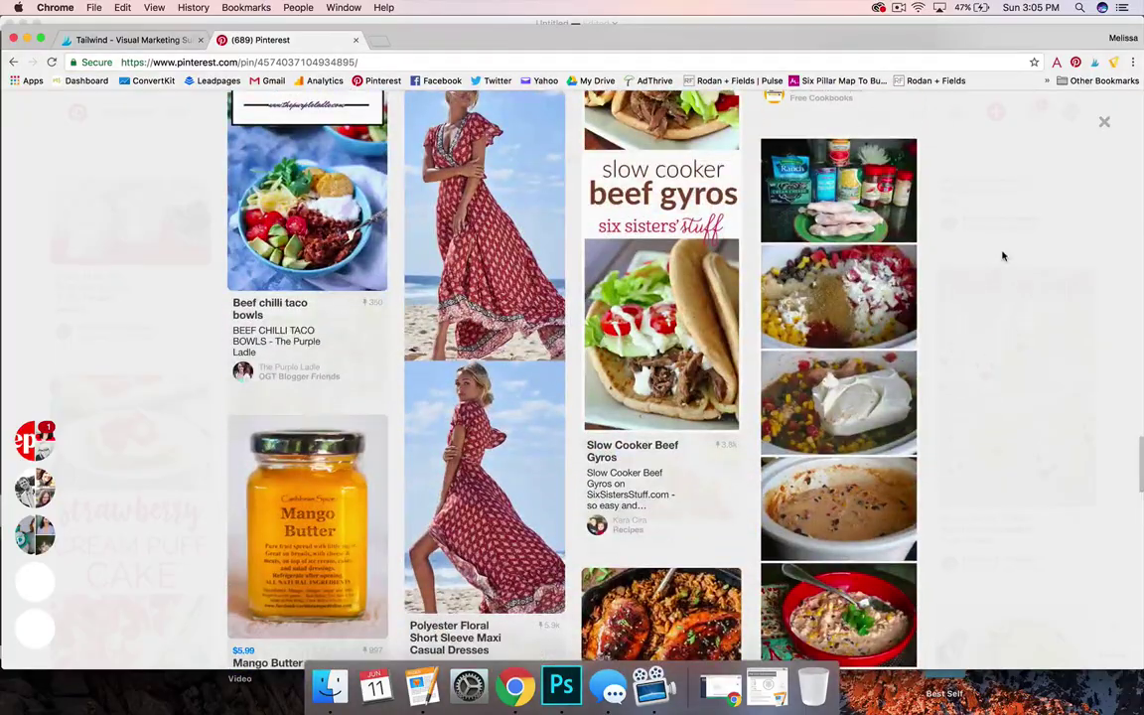
{"action": "scroll", "coordinate": [1003, 257], "scroll_direction": "down", "scroll_amount": 20}
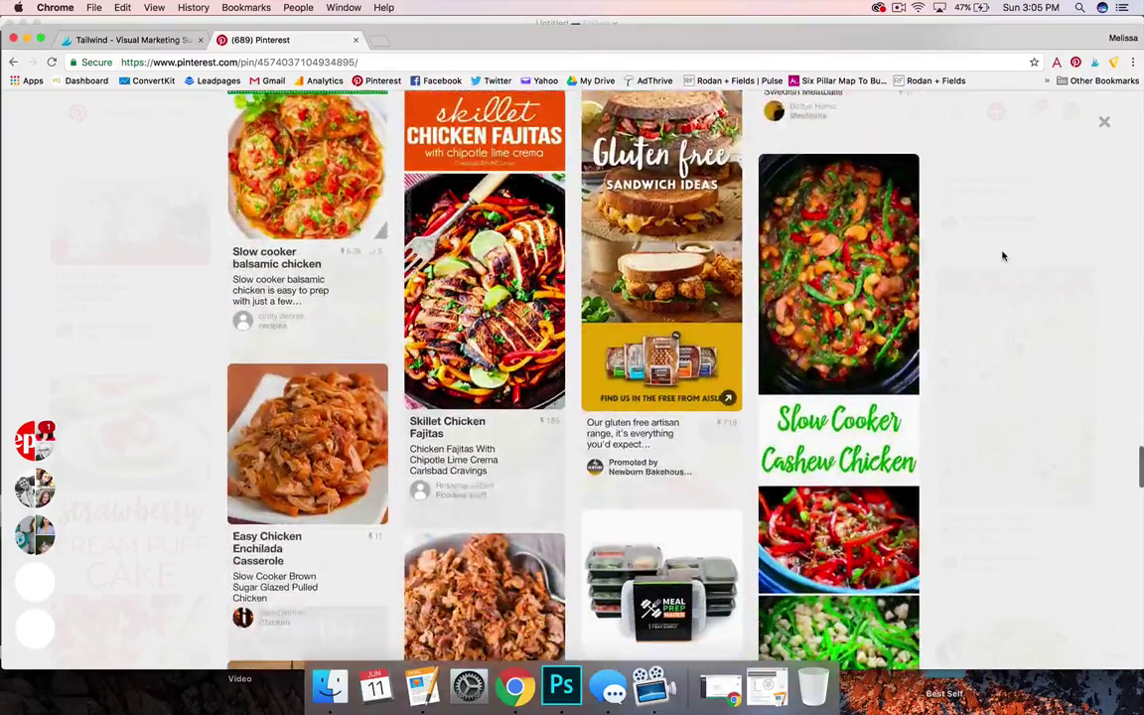
Step: Open Tailwind's pin selection for the loaded related pins and select Skillet Chicken Fajitas, Slow Cooker Balsamic Chicken and 5 Ingredients Sriracha Chicken
{"action": "scroll", "coordinate": [1003, 256], "scroll_direction": "down", "scroll_amount": 20}
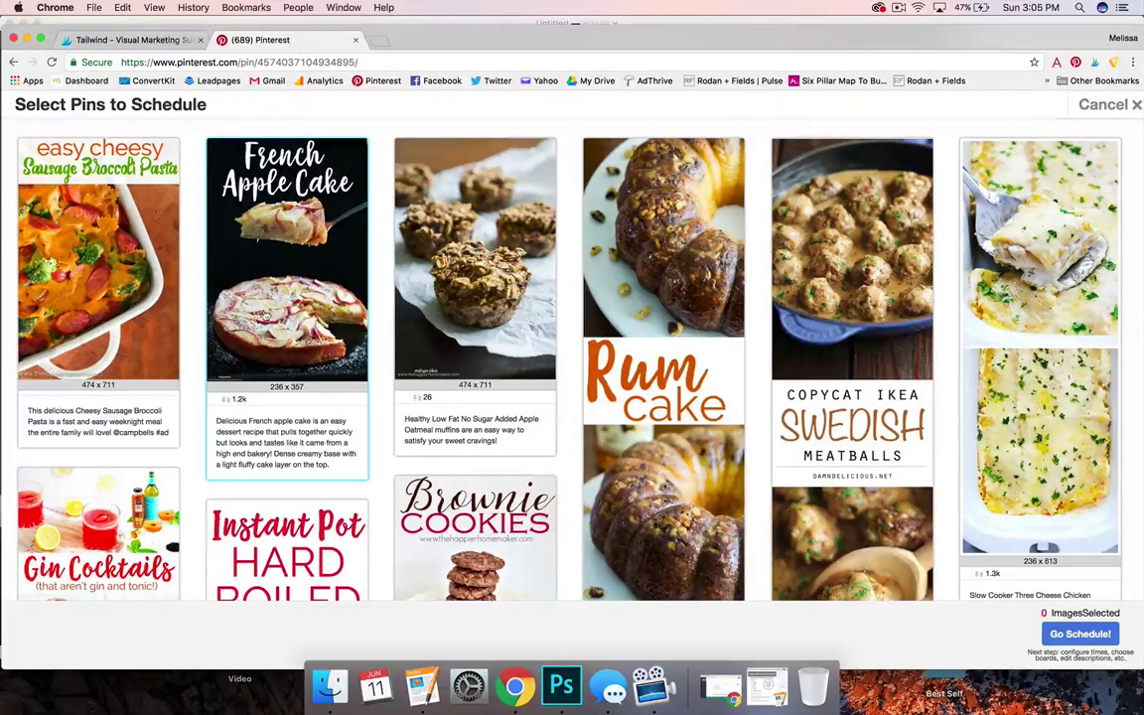
{"action": "scroll", "coordinate": [452, 350], "scroll_direction": "down", "scroll_amount": 15}
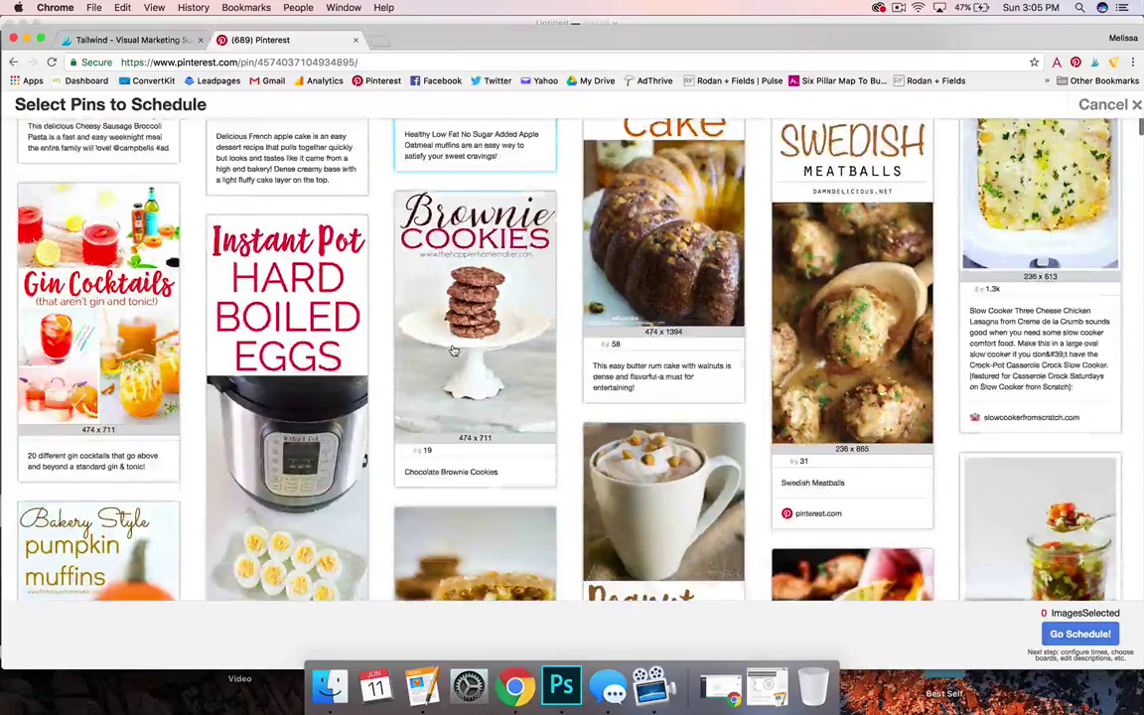
{"action": "scroll", "coordinate": [452, 350], "scroll_direction": "down", "scroll_amount": 5}
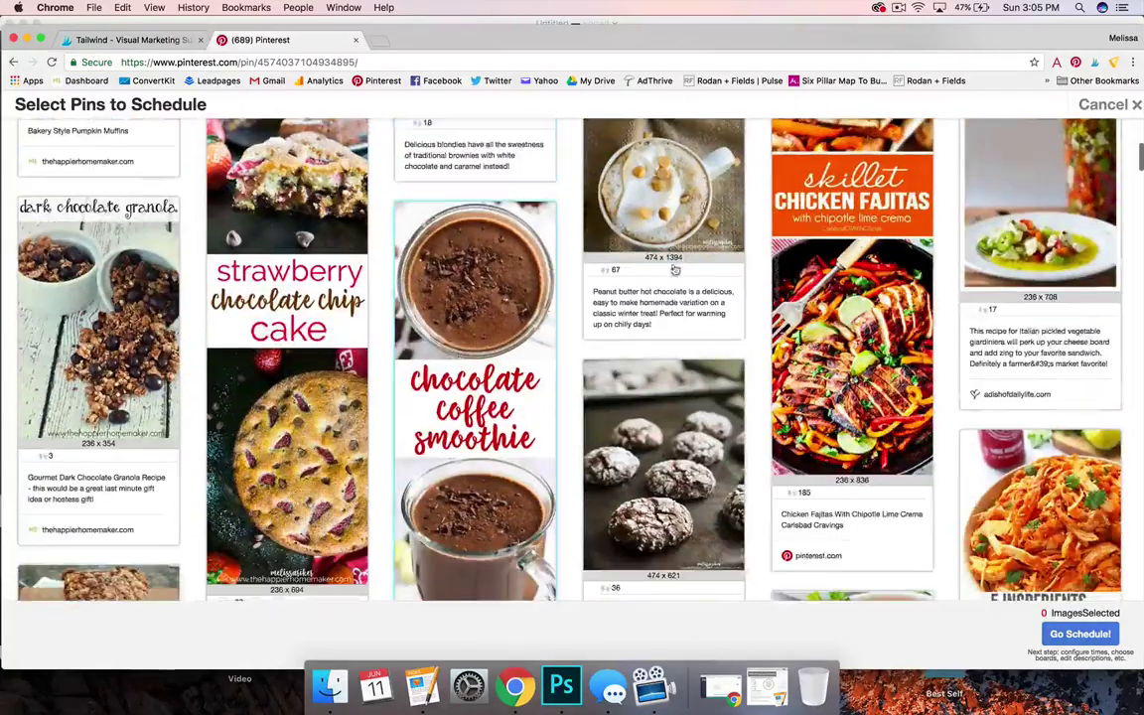
{"action": "left_click", "coordinate": [852, 377]}
{"action": "scroll", "coordinate": [809, 338], "scroll_direction": "down", "scroll_amount": 10}
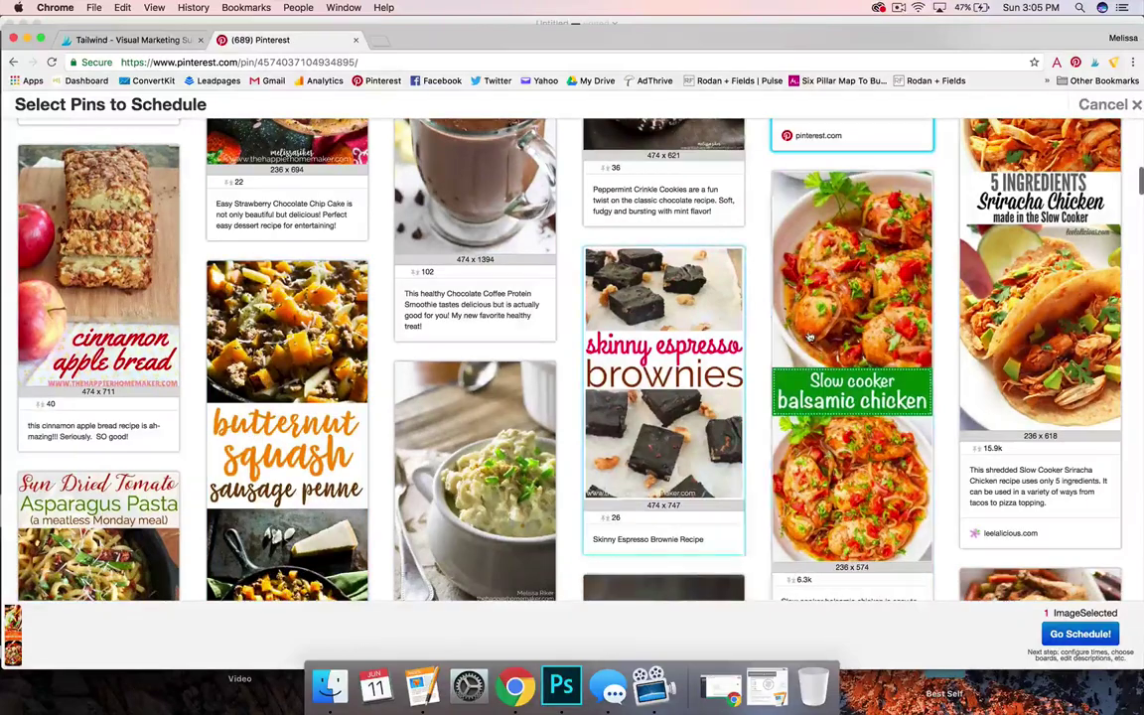
{"action": "left_click", "coordinate": [810, 337]}
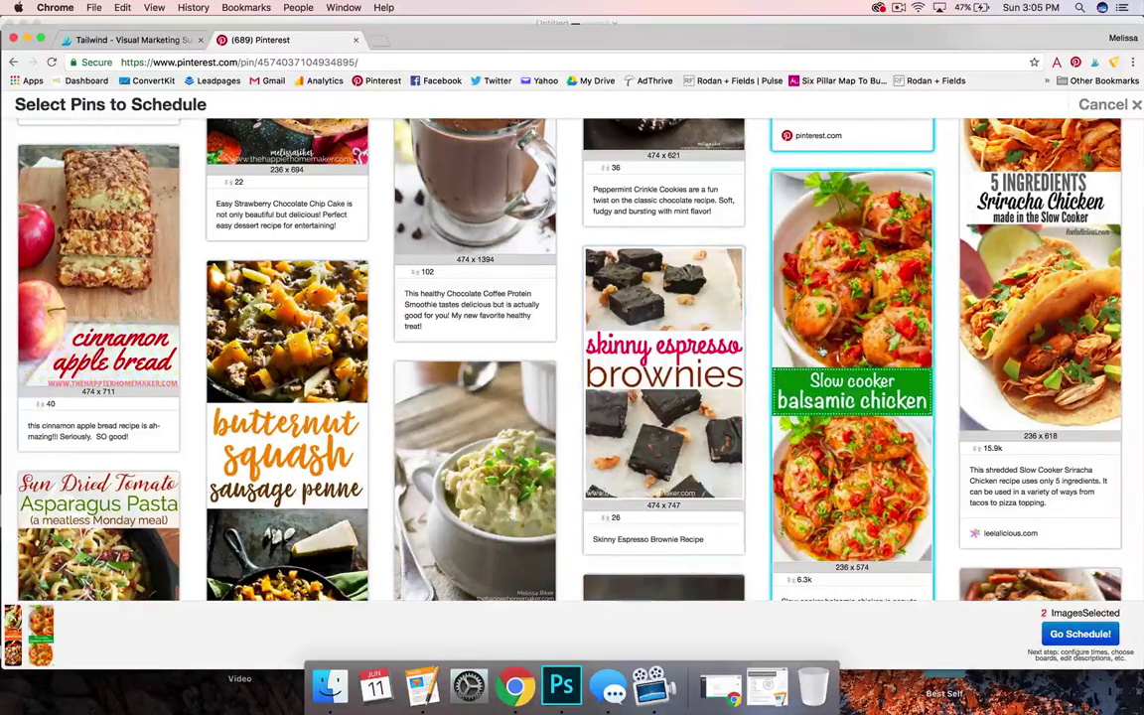
{"action": "left_click", "coordinate": [1040, 298]}
Step: Leave out the promoted gluten-free sandwich pin, add Slow Cooker Cashew Chicken to the selection, and send the selected pins to scheduling
{"action": "scroll", "coordinate": [496, 427], "scroll_direction": "down", "scroll_amount": 5}
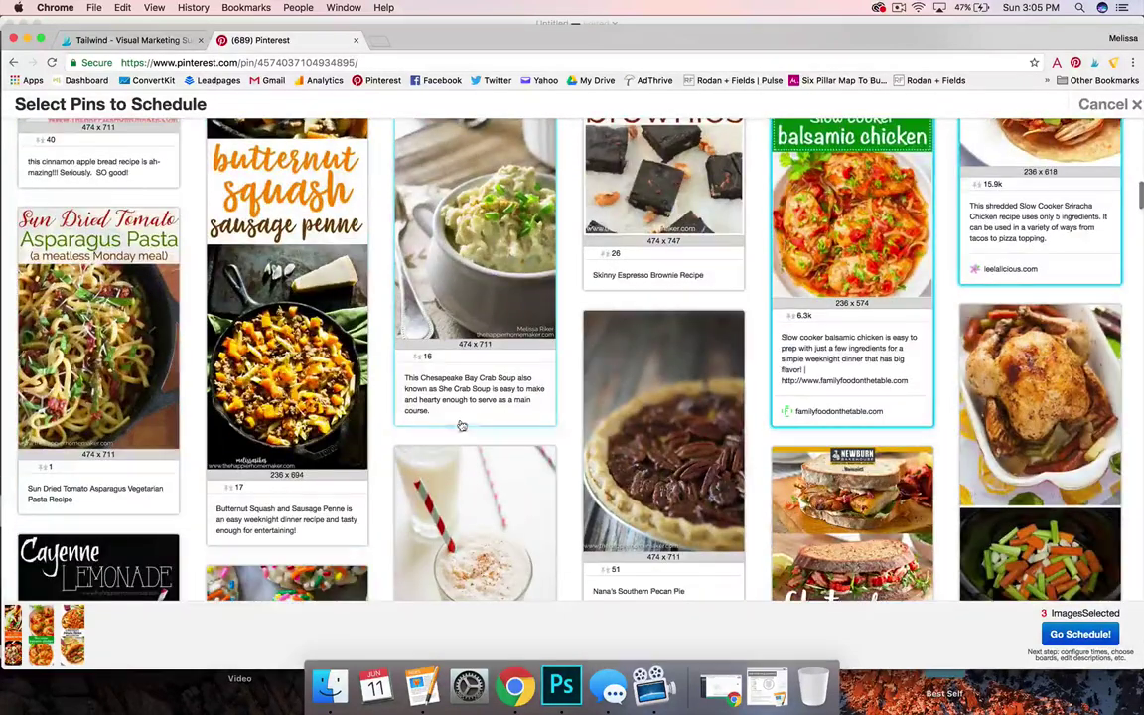
{"action": "scroll", "coordinate": [306, 376], "scroll_direction": "down", "scroll_amount": 5}
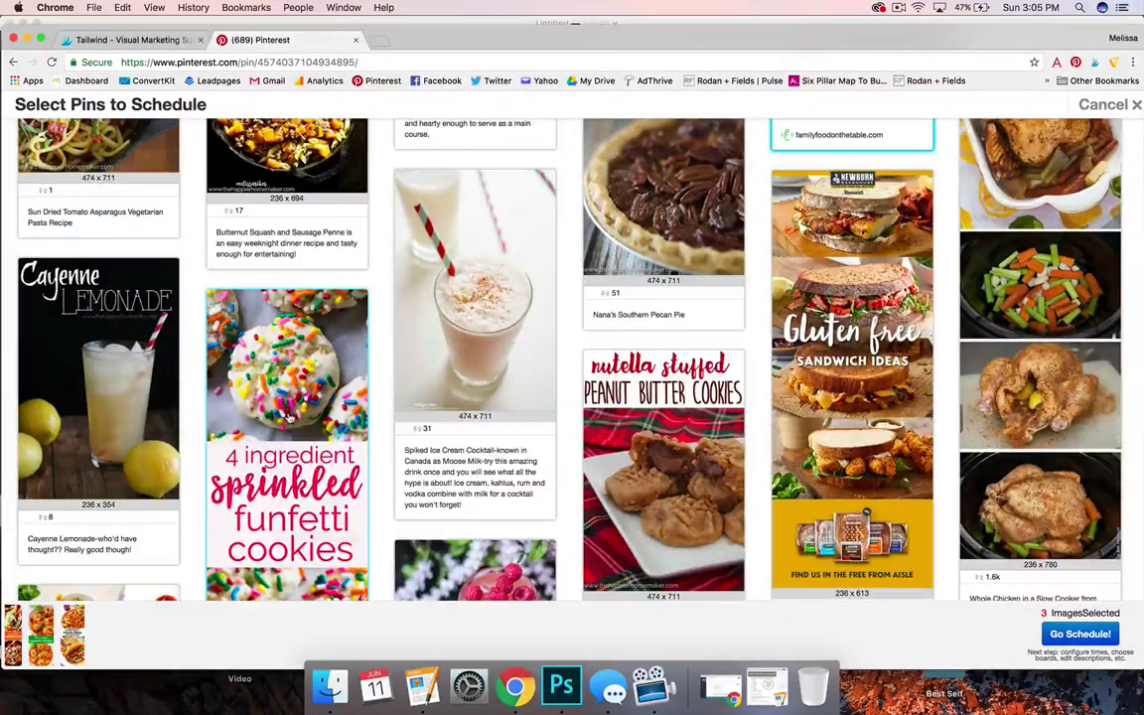
{"action": "left_click", "coordinate": [860, 344]}
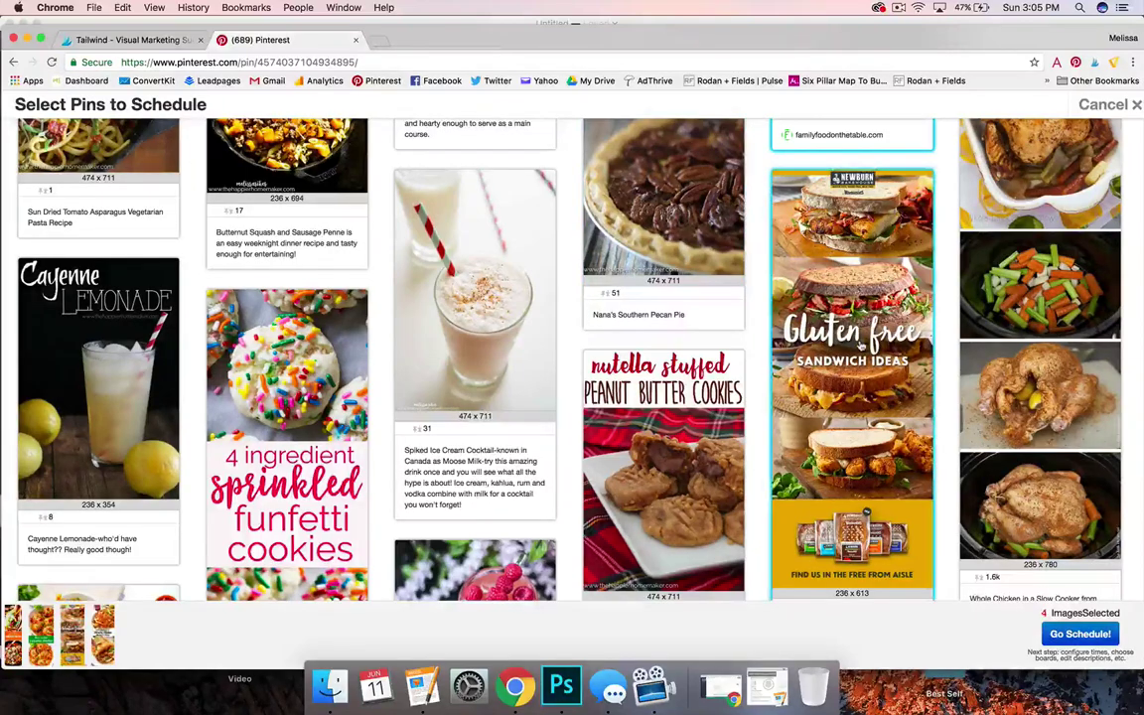
{"action": "left_click", "coordinate": [860, 344]}
{"action": "scroll", "coordinate": [854, 348], "scroll_direction": "down", "scroll_amount": 8}
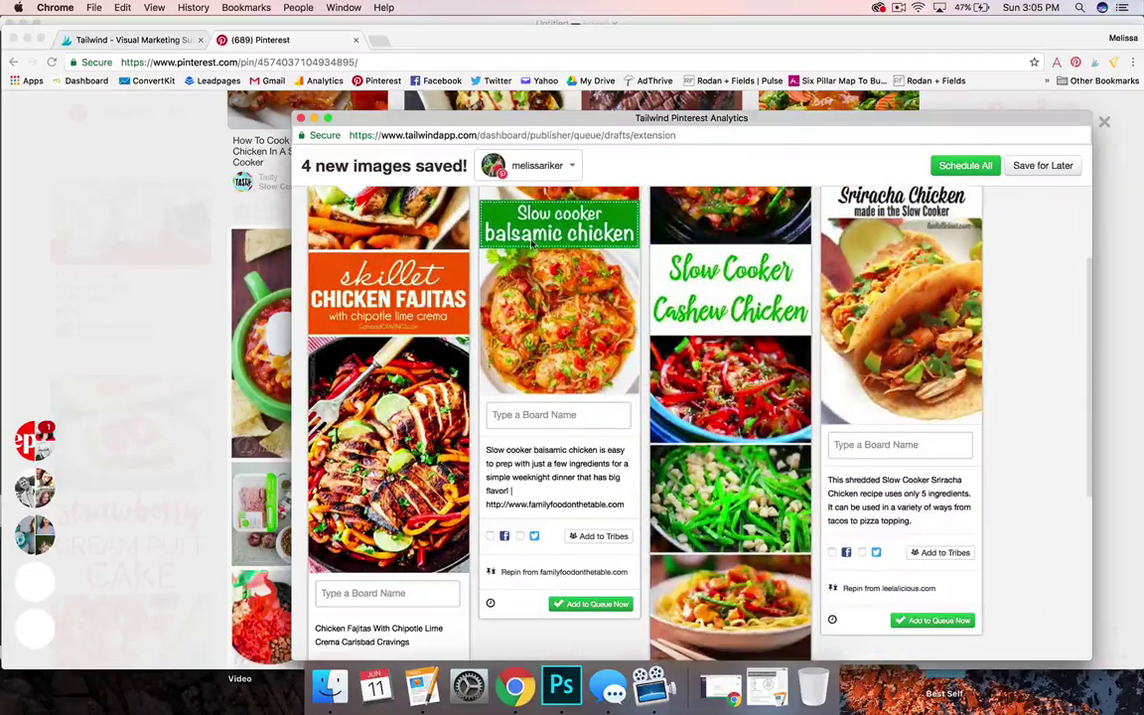
Step: Review the four new drafts and assign the "non sweet recipes" board list to all of them
{"action": "scroll", "coordinate": [531, 243], "scroll_direction": "down", "scroll_amount": 3}
{"action": "scroll", "coordinate": [576, 327], "scroll_direction": "down", "scroll_amount": 3}
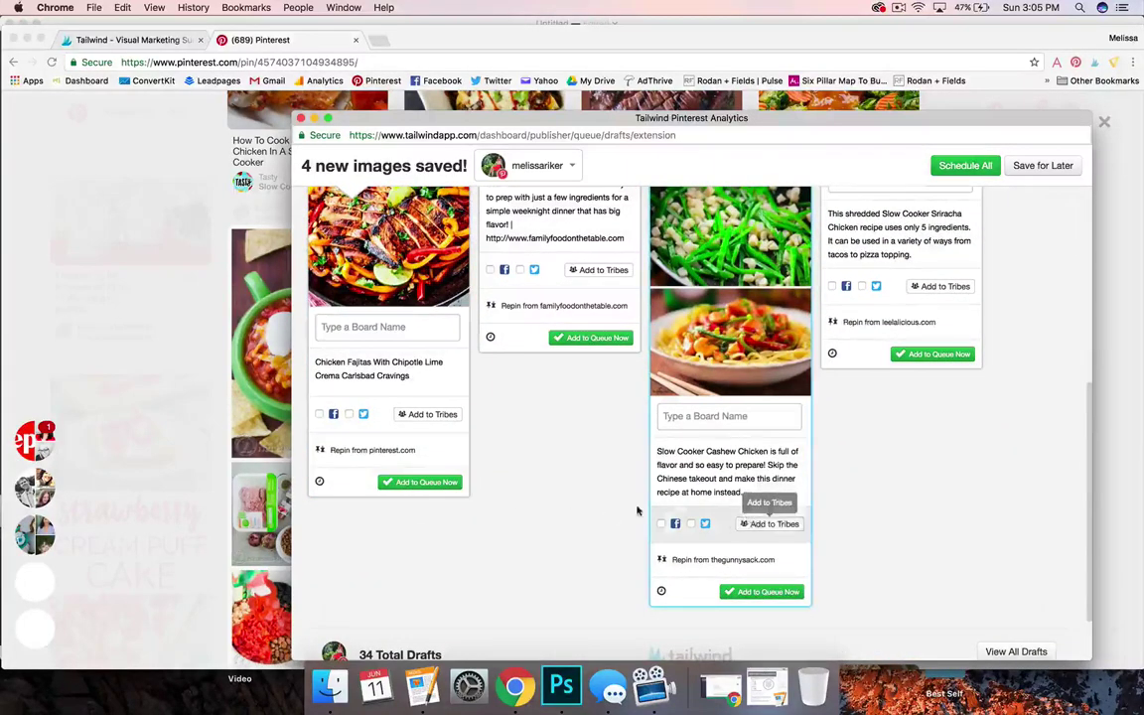
{"action": "scroll", "coordinate": [636, 507], "scroll_direction": "up", "scroll_amount": 5}
{"action": "scroll", "coordinate": [636, 510], "scroll_direction": "up", "scroll_amount": 5}
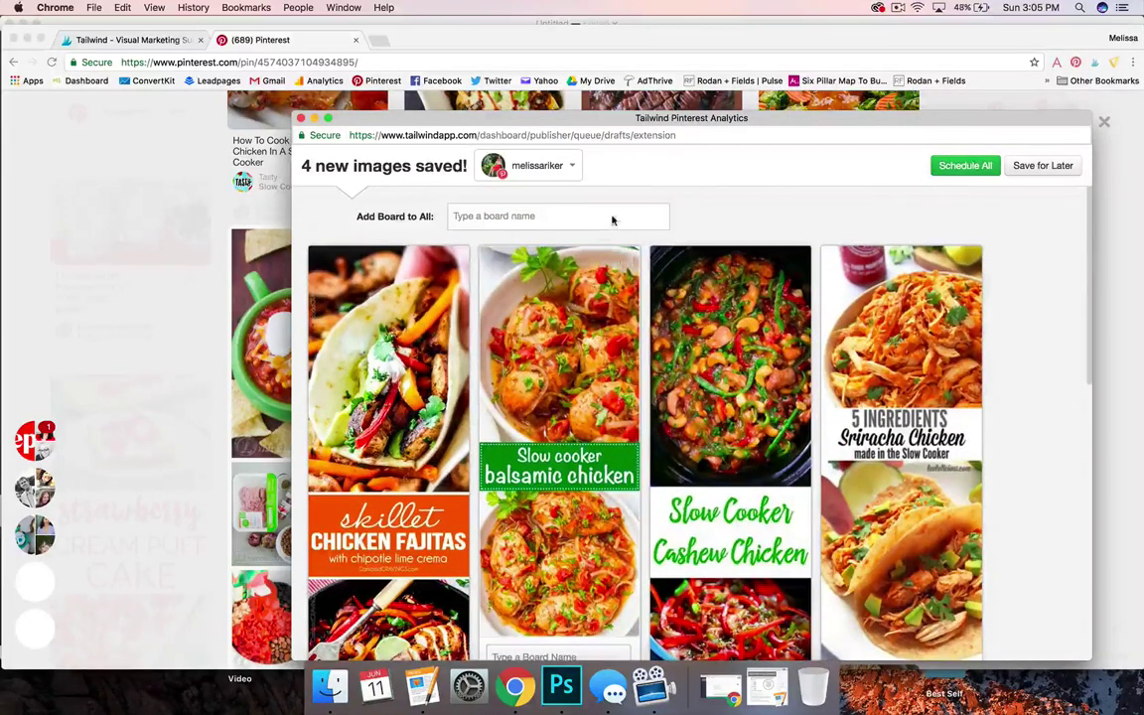
{"action": "left_click", "coordinate": [613, 221]}
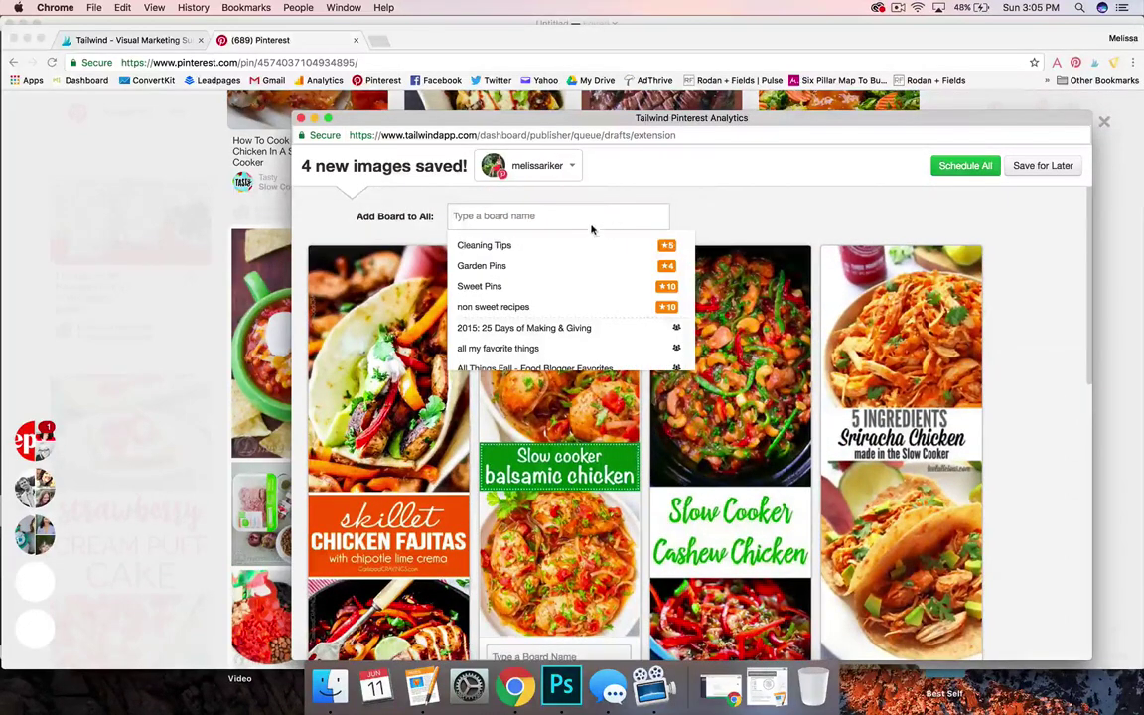
{"action": "left_click", "coordinate": [501, 307]}
{"action": "scroll", "coordinate": [596, 363], "scroll_direction": "down", "scroll_amount": 5}
{"action": "scroll", "coordinate": [596, 362], "scroll_direction": "down", "scroll_amount": 3}
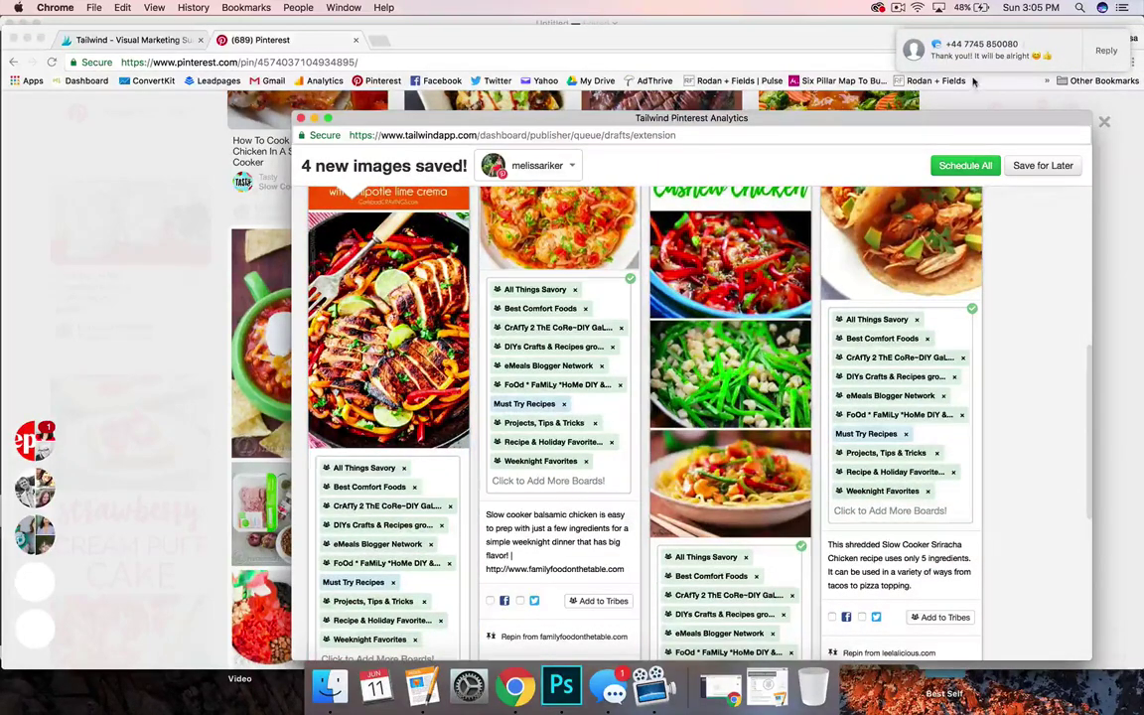
{"action": "scroll", "coordinate": [645, 398], "scroll_direction": "down", "scroll_amount": 3}
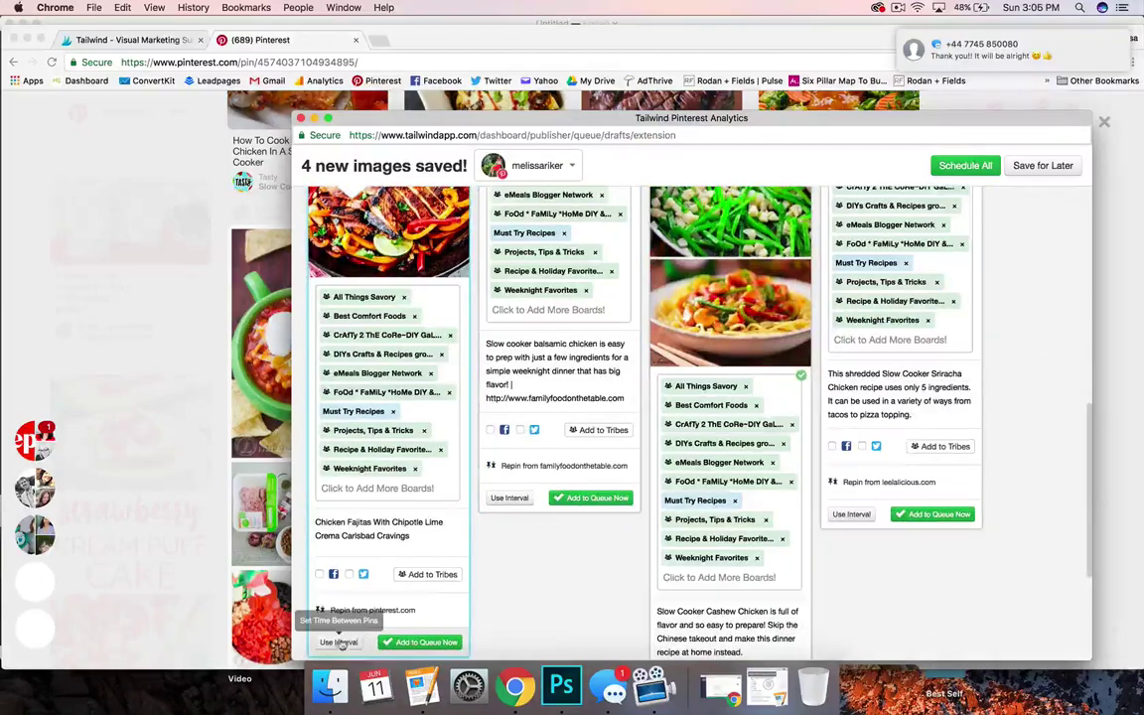
Step: Set a 10-day minimum interval between pins for the Chicken Fajitas, Cashew Chicken, Balsamic Chicken and Sriracha Chicken drafts
{"action": "left_click", "coordinate": [339, 643]}
{"action": "scroll", "coordinate": [377, 596], "scroll_direction": "down", "scroll_amount": 4}
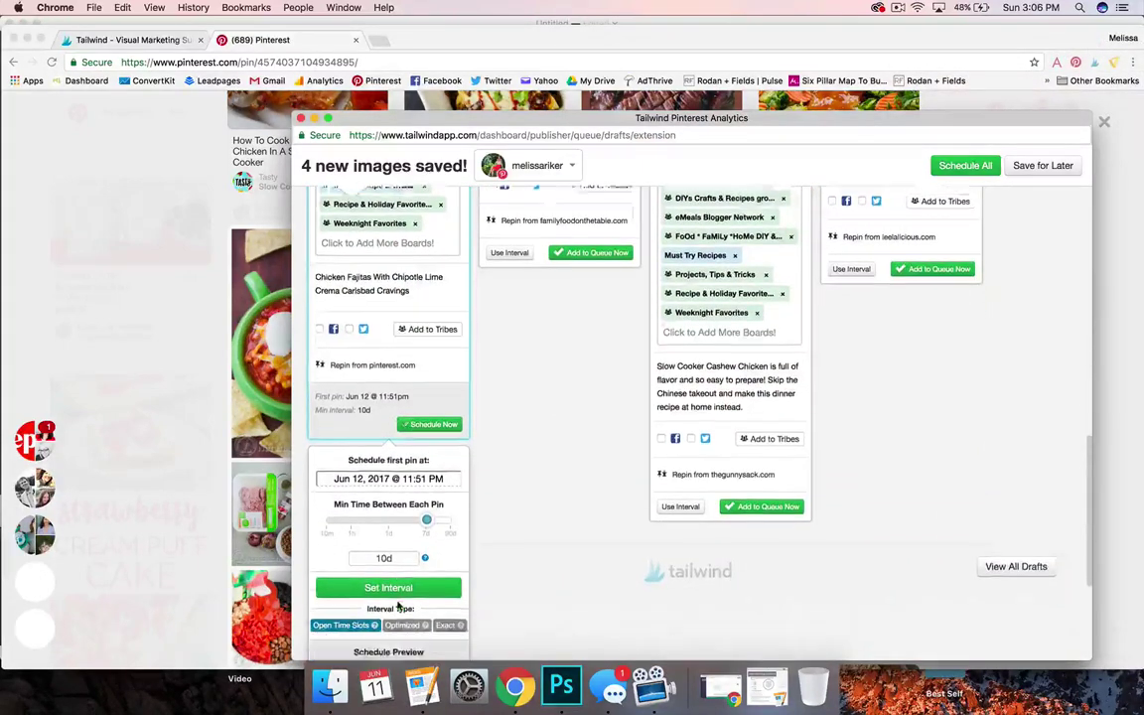
{"action": "left_click", "coordinate": [392, 588]}
{"action": "left_click", "coordinate": [681, 506]}
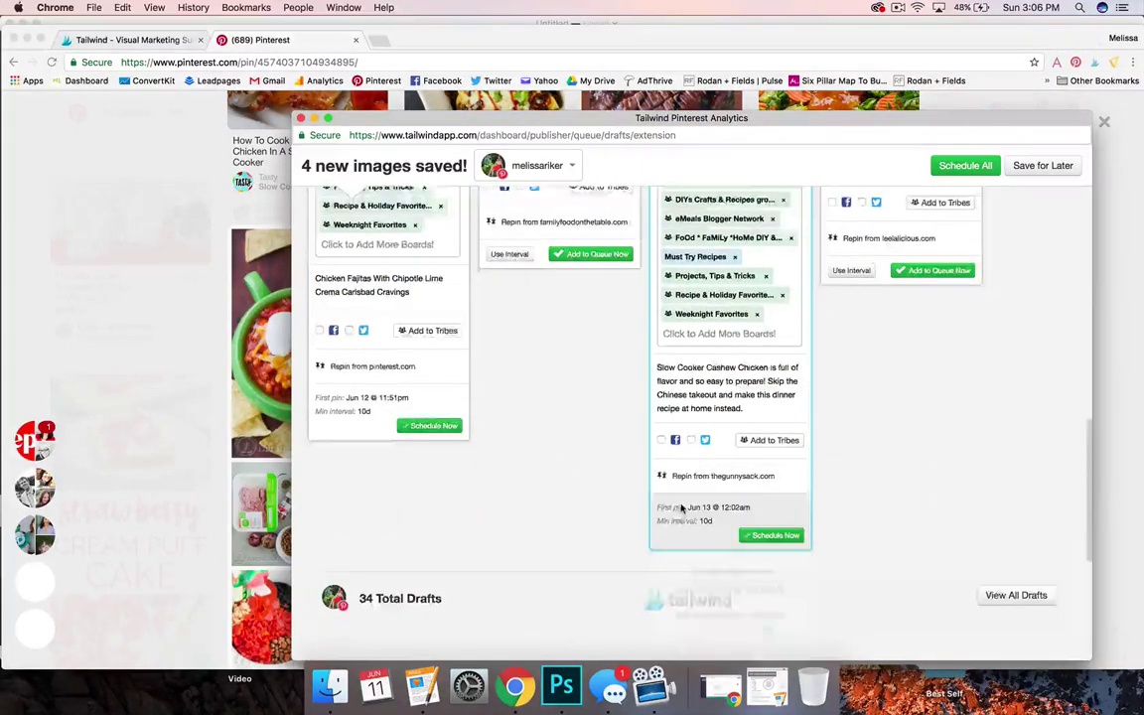
{"action": "left_click", "coordinate": [734, 616]}
{"action": "left_click", "coordinate": [505, 226]}
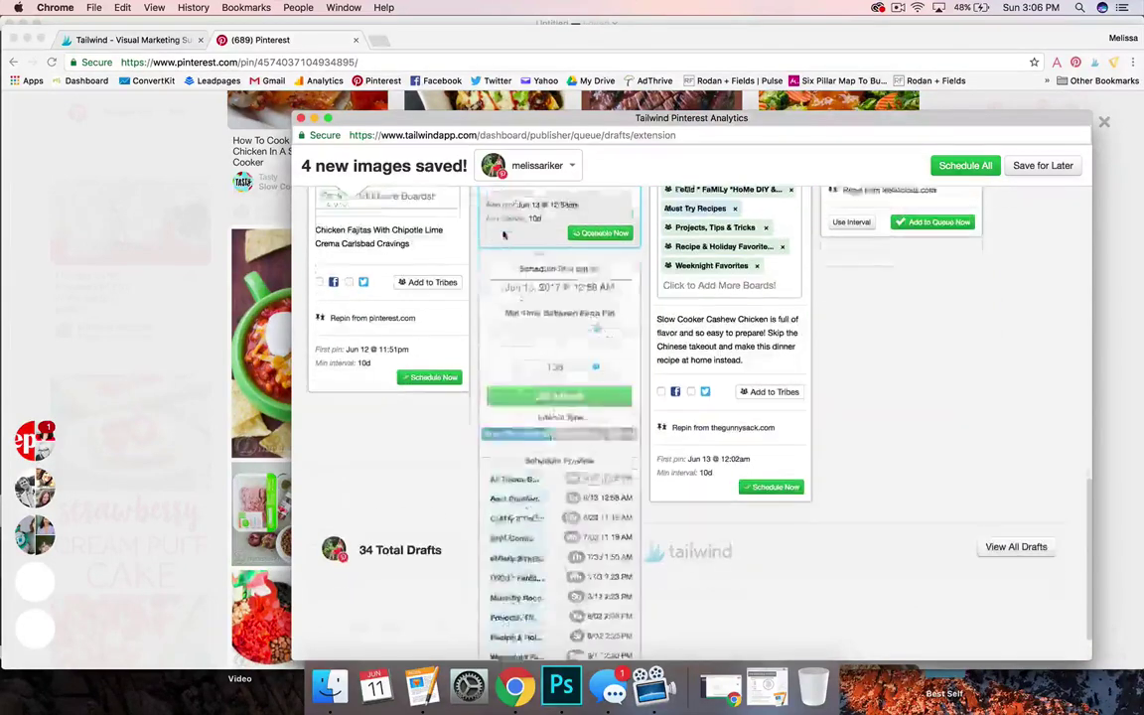
{"action": "scroll", "coordinate": [537, 397], "scroll_direction": "up", "scroll_amount": 5}
{"action": "left_click", "coordinate": [561, 614]}
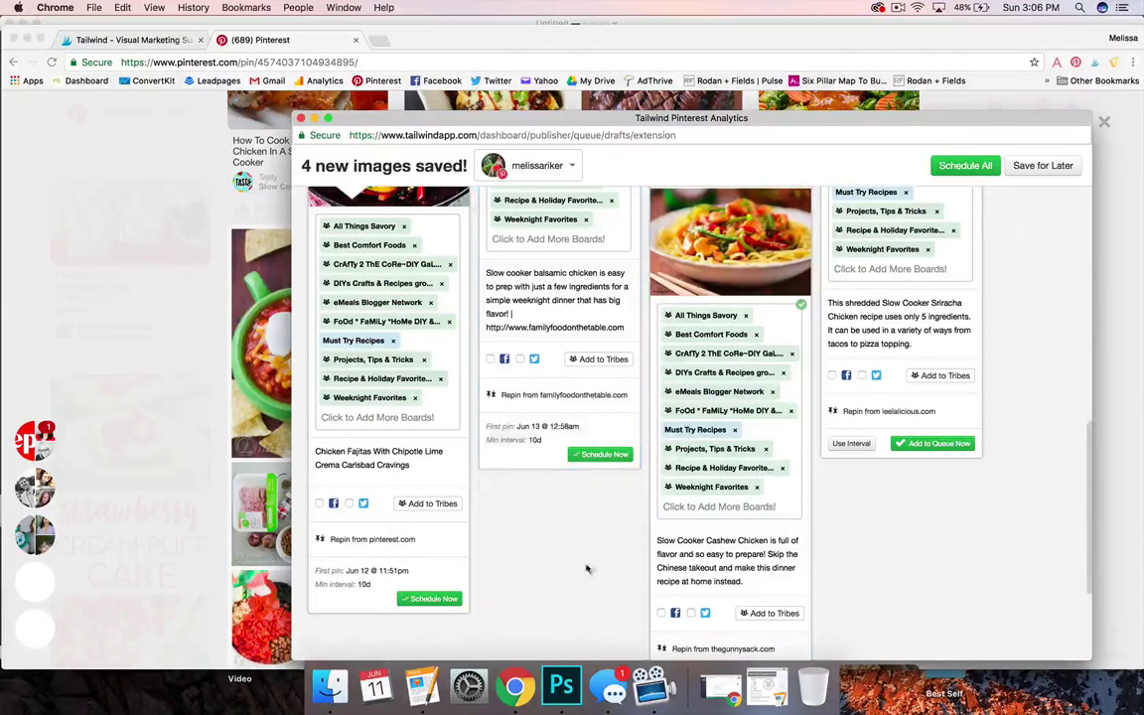
{"action": "left_click", "coordinate": [851, 443]}
{"action": "left_click", "coordinate": [902, 618]}
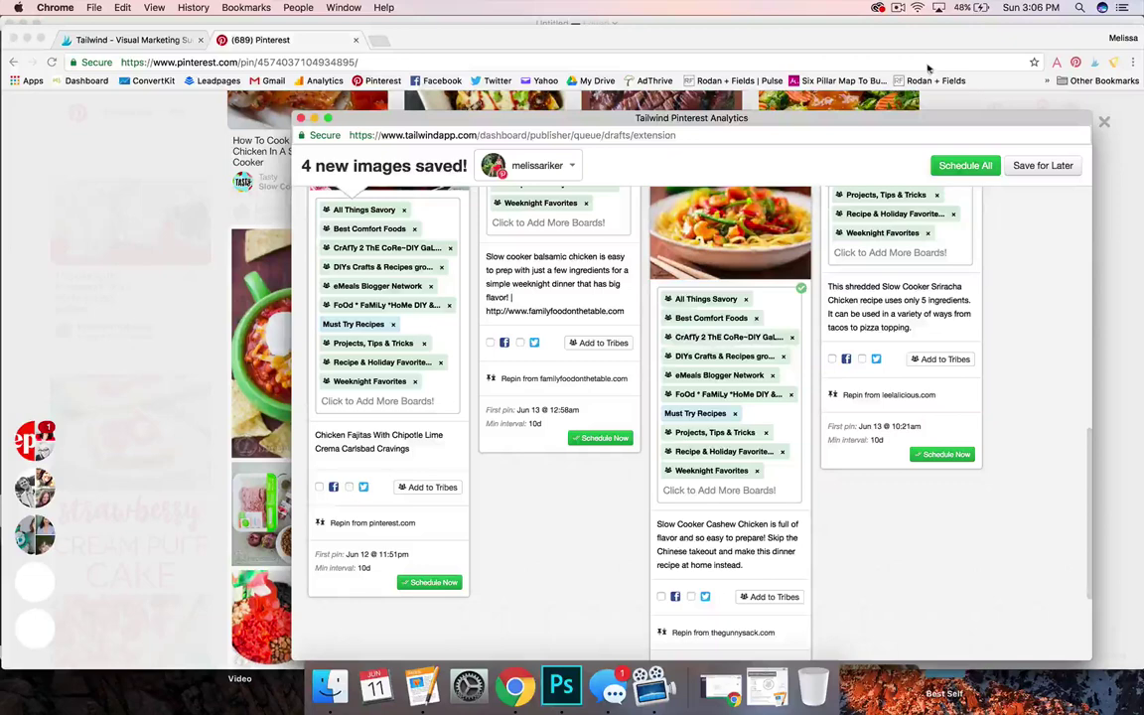
Step: Schedule all four chicken drafts, close the Tailwind window, and leave the chicken tacos pin for the Happier Homemaker recipes board
{"action": "left_click", "coordinate": [964, 167]}
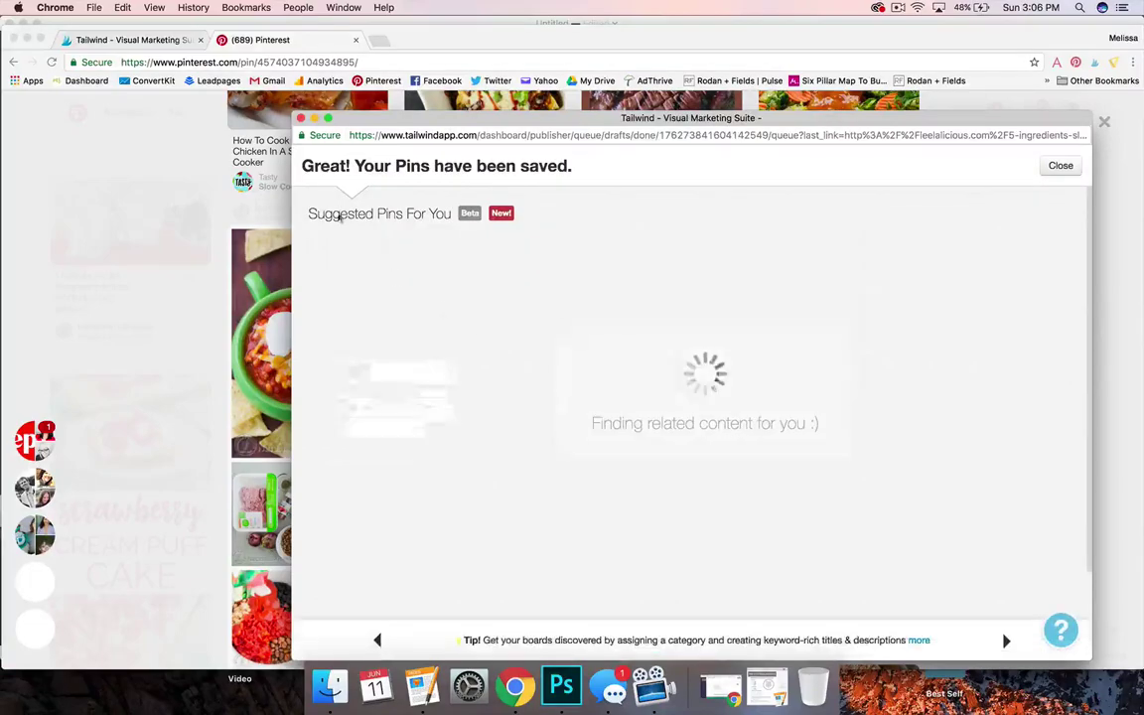
{"action": "left_click", "coordinate": [301, 119]}
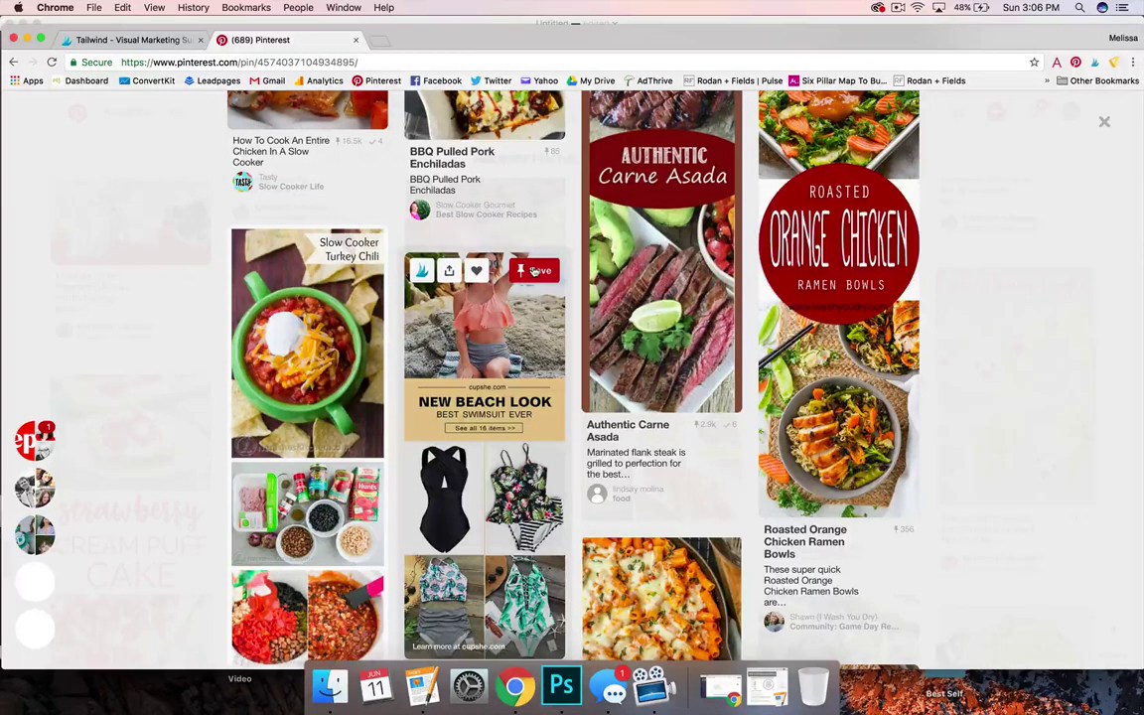
{"action": "scroll", "coordinate": [447, 100], "scroll_direction": "up", "scroll_amount": 20}
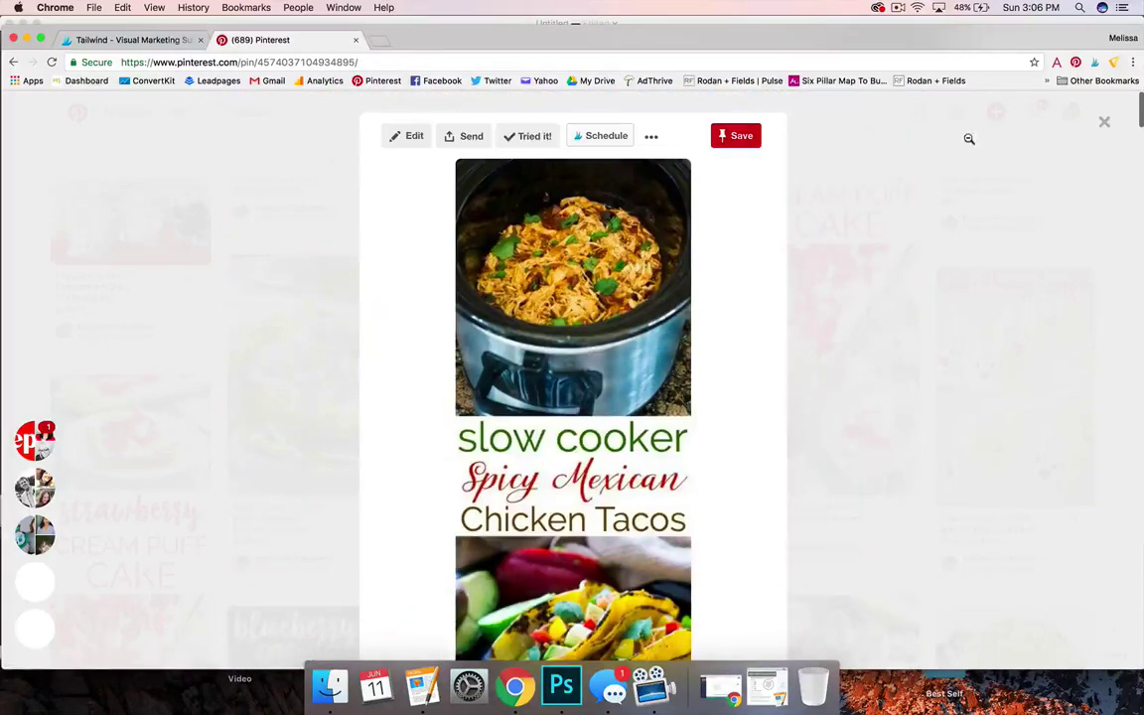
{"action": "left_click", "coordinate": [971, 102]}
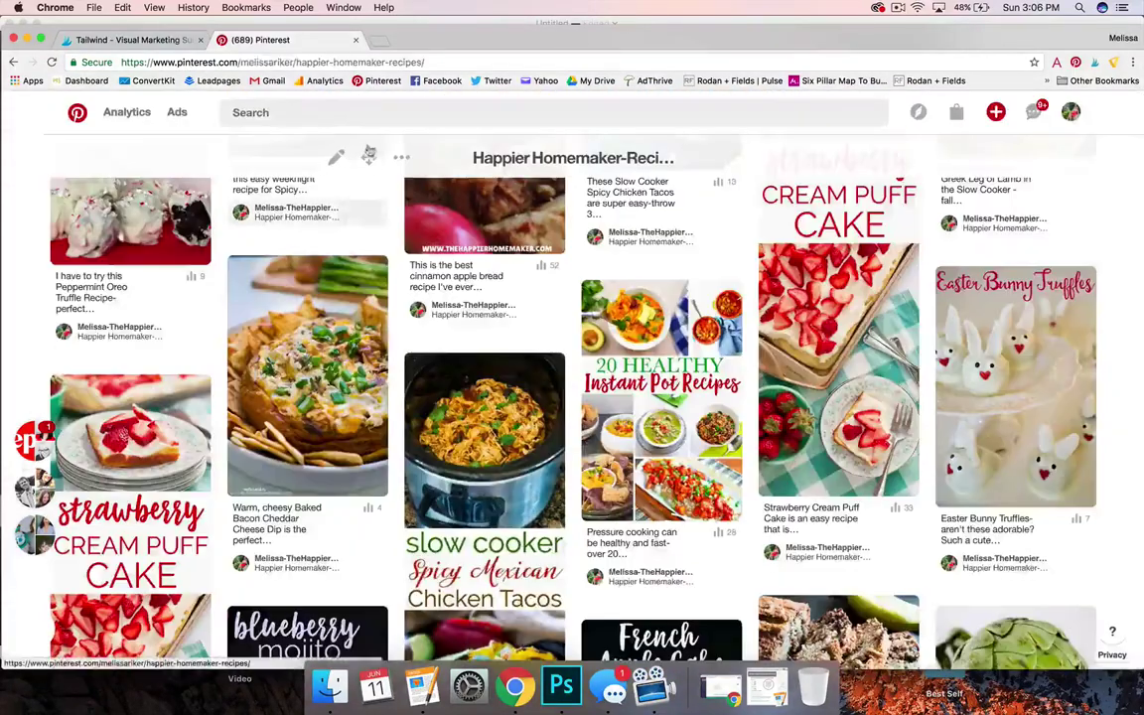
Step: Search Pinterest for "garden ideas" and load more result pins to choose from
{"action": "left_click", "coordinate": [326, 106]}
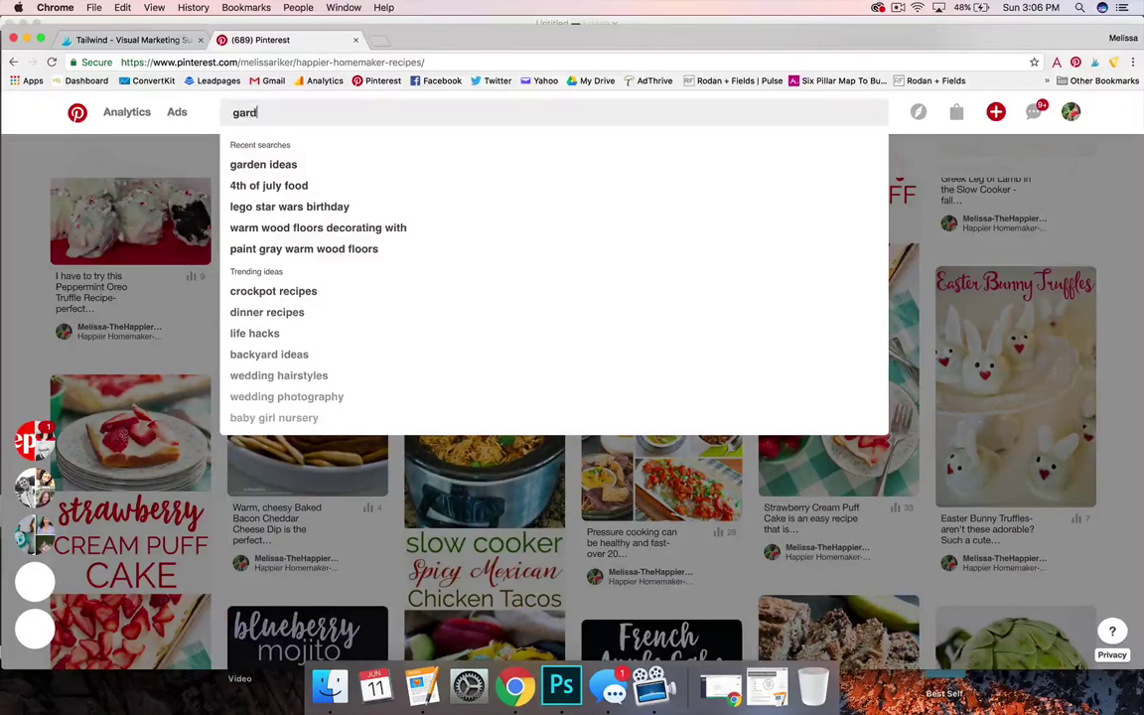
{"action": "key", "text": "Return"}
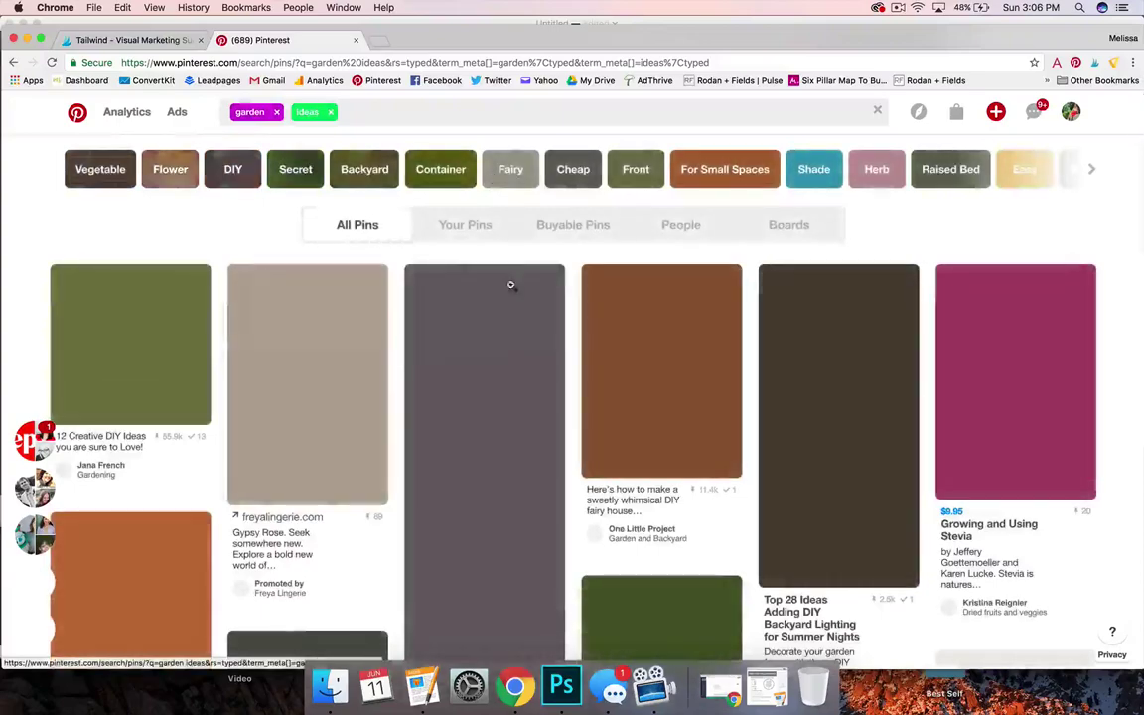
{"action": "scroll", "coordinate": [516, 395], "scroll_direction": "down", "scroll_amount": 10}
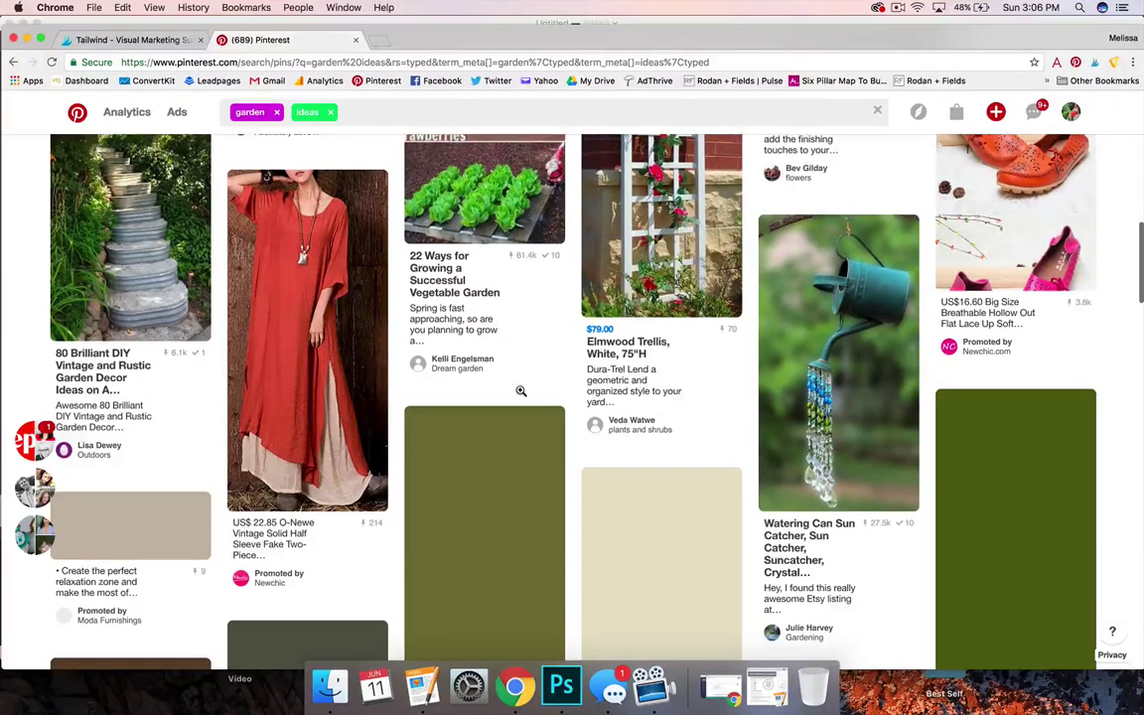
{"action": "scroll", "coordinate": [520, 390], "scroll_direction": "down", "scroll_amount": 1}
{"action": "scroll", "coordinate": [520, 389], "scroll_direction": "down", "scroll_amount": 5}
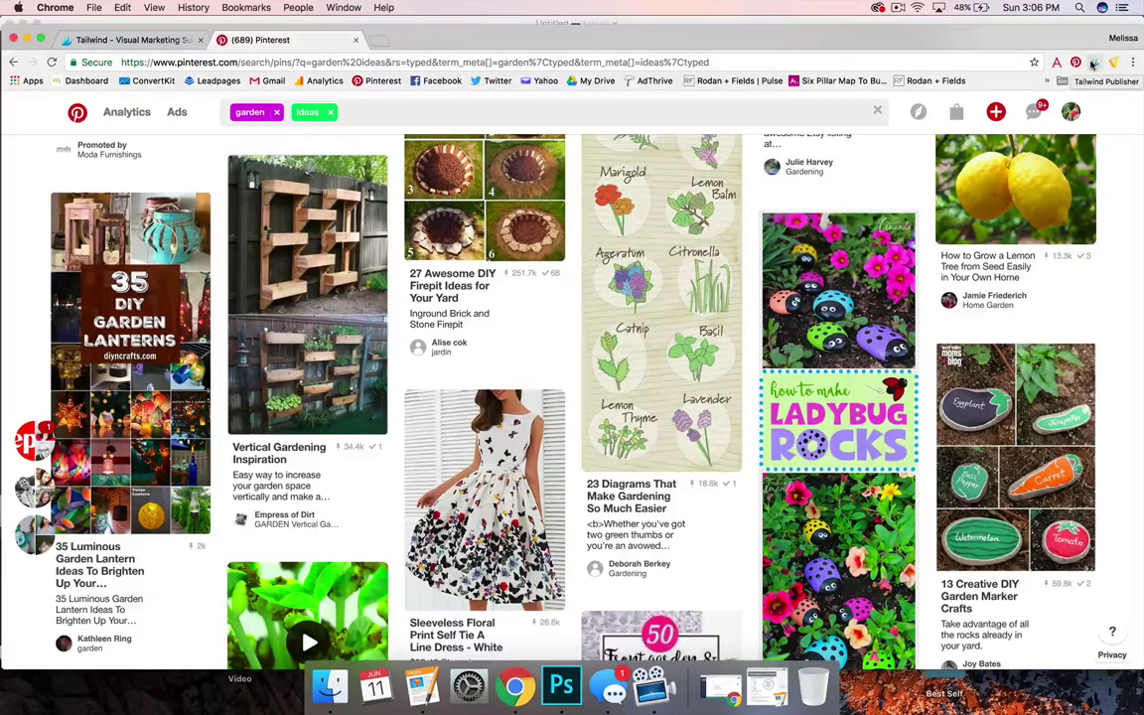
{"action": "scroll", "coordinate": [614, 422], "scroll_direction": "down", "scroll_amount": 3}
{"action": "scroll", "coordinate": [614, 422], "scroll_direction": "down", "scroll_amount": 3}
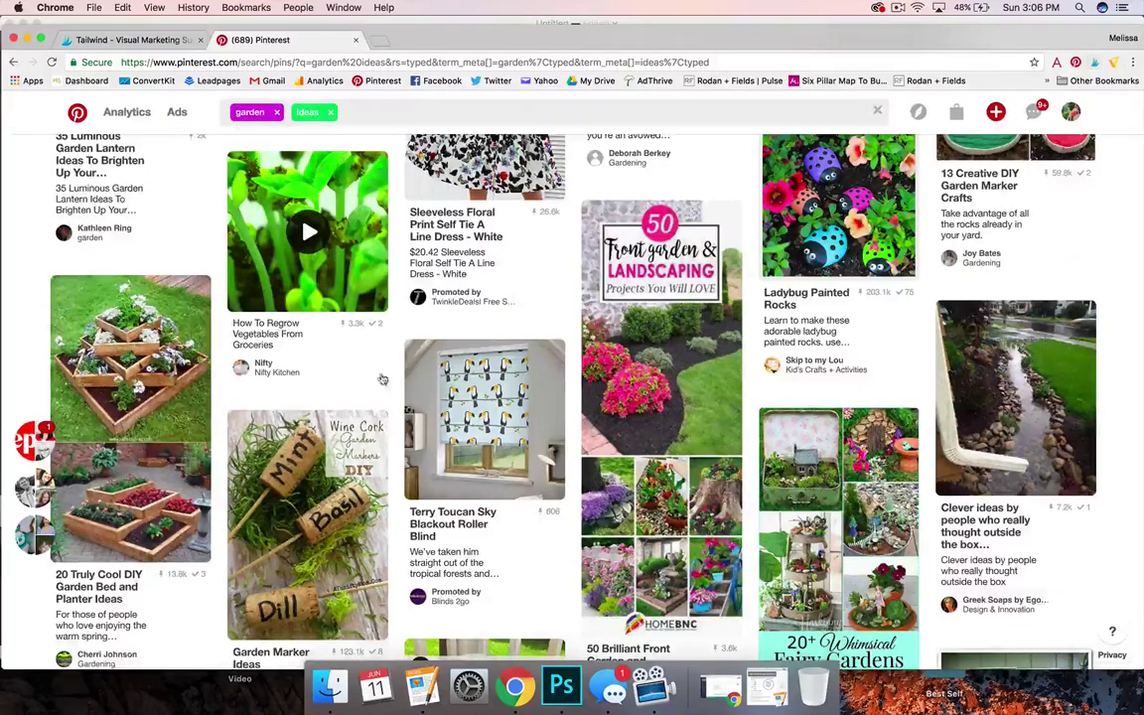
Step: Open Tailwind's pin selection for the garden results and select Ladybug Rocks, 50 Front Garden & Landscaping Projects and Wine Cork Garden Markers
{"action": "left_click", "coordinate": [1092, 62]}
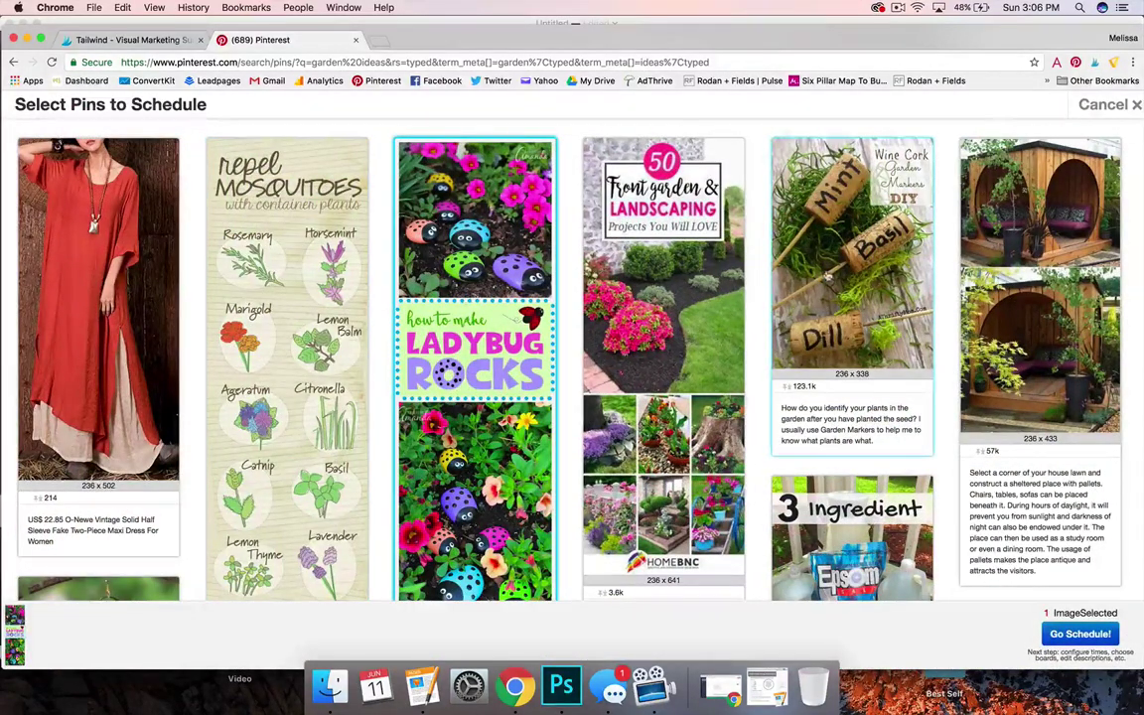
{"action": "left_click", "coordinate": [696, 310]}
{"action": "left_click", "coordinate": [879, 278]}
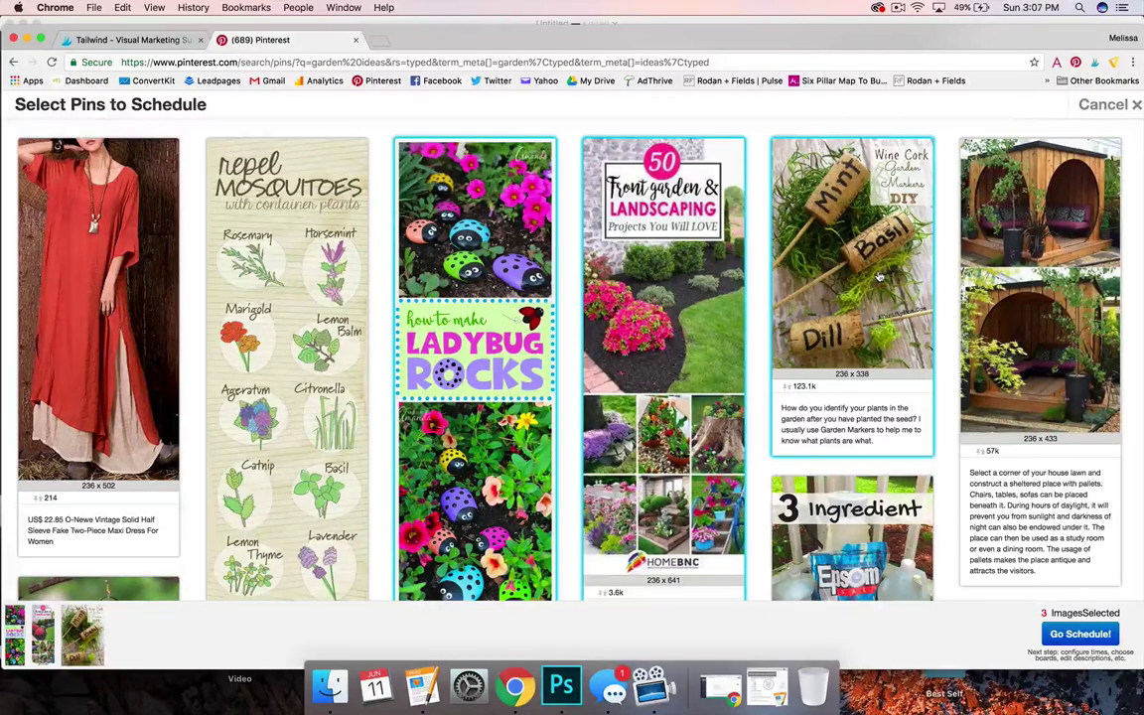
Step: Add the painted vegetable markers, tiered planter, All Natural Weed Killer and vertical fence planter pins, then send the selection to scheduling
{"action": "scroll", "coordinate": [879, 277], "scroll_direction": "down", "scroll_amount": 5}
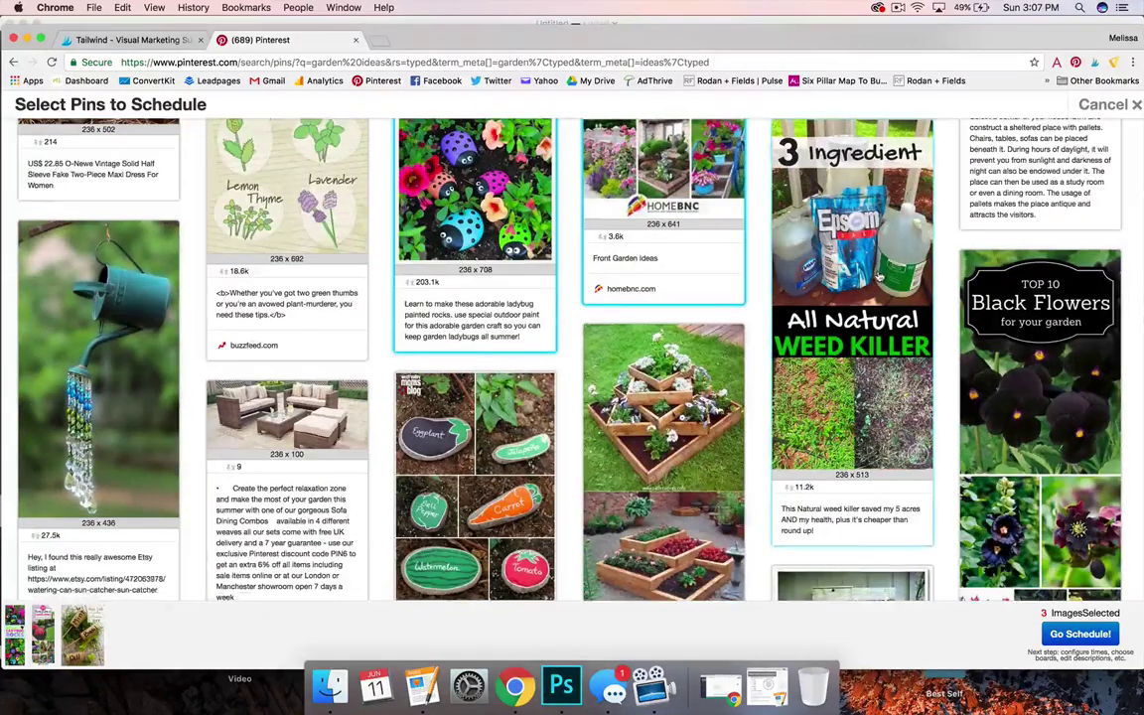
{"action": "left_click", "coordinate": [531, 483]}
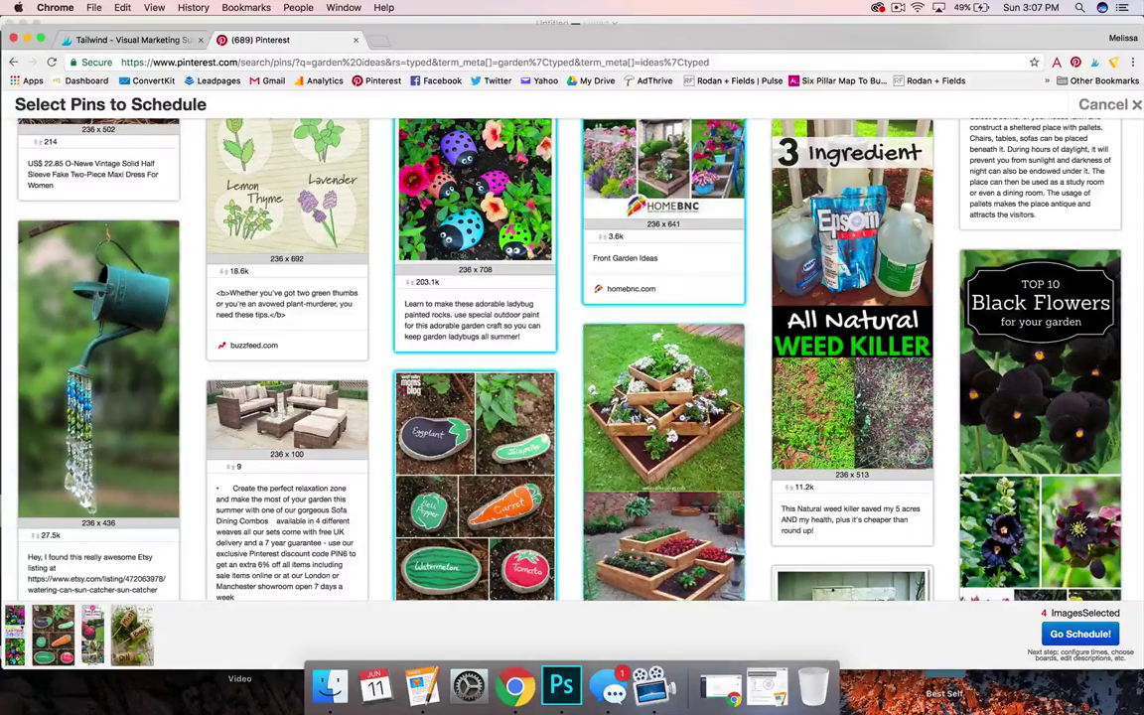
{"action": "left_click", "coordinate": [663, 427]}
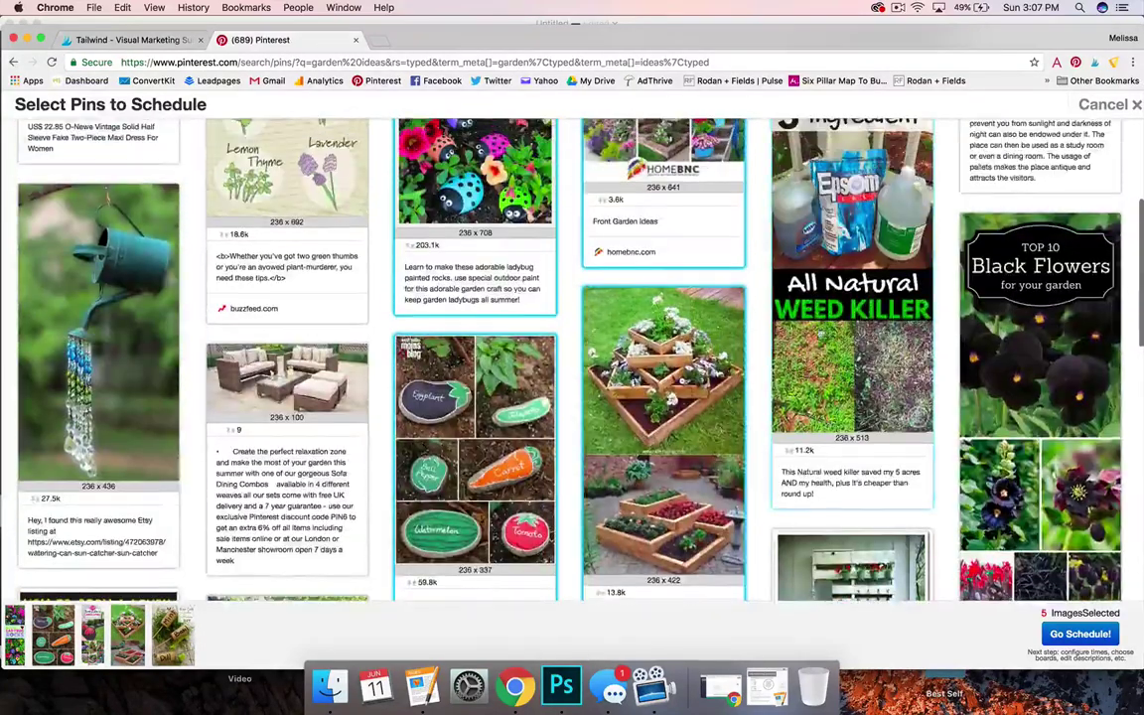
{"action": "left_click", "coordinate": [853, 347]}
{"action": "scroll", "coordinate": [641, 444], "scroll_direction": "down", "scroll_amount": 6}
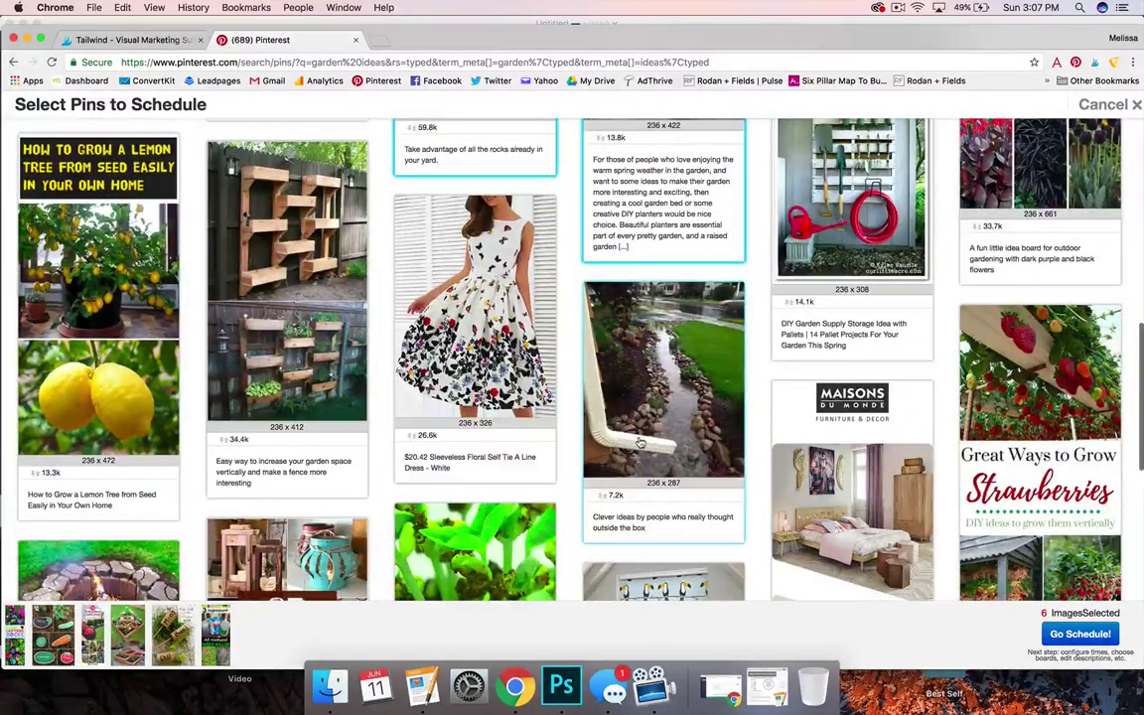
{"action": "left_click", "coordinate": [1081, 634]}
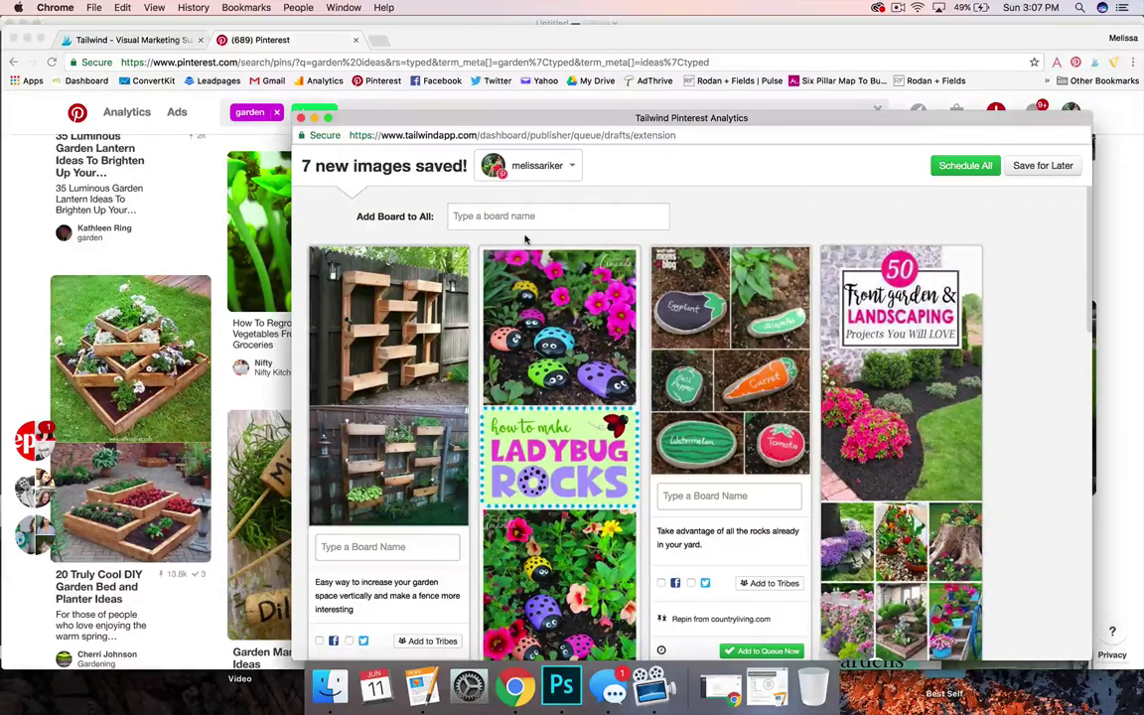
Step: Assign the "Garden Pins" board list to all seven drafts and check the vertical planter draft's source field
{"action": "left_click", "coordinate": [510, 229]}
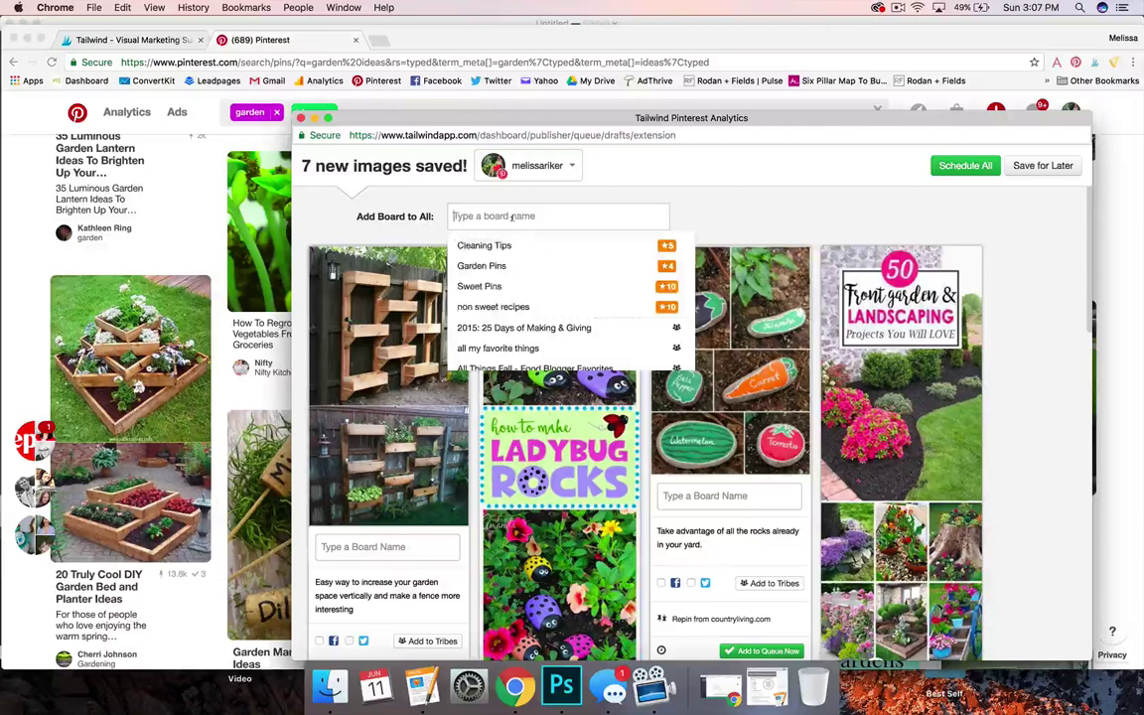
{"action": "left_click", "coordinate": [486, 263]}
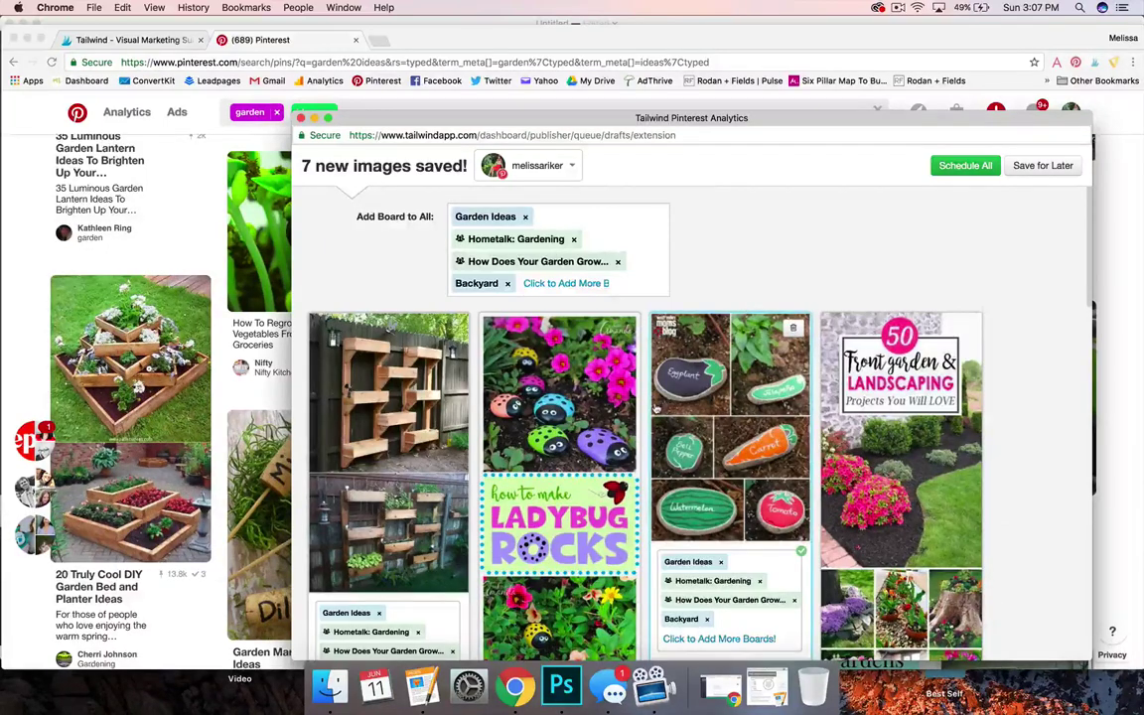
{"action": "scroll", "coordinate": [656, 408], "scroll_direction": "down", "scroll_amount": 5}
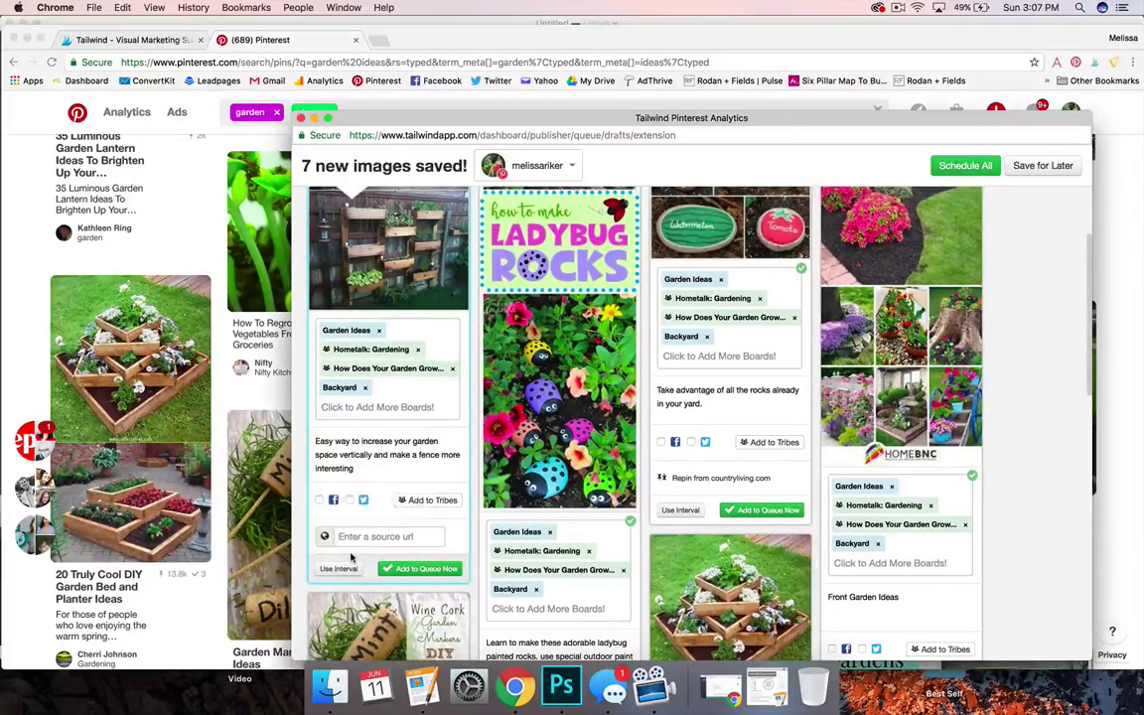
{"action": "scroll", "coordinate": [331, 501], "scroll_direction": "up", "scroll_amount": 5}
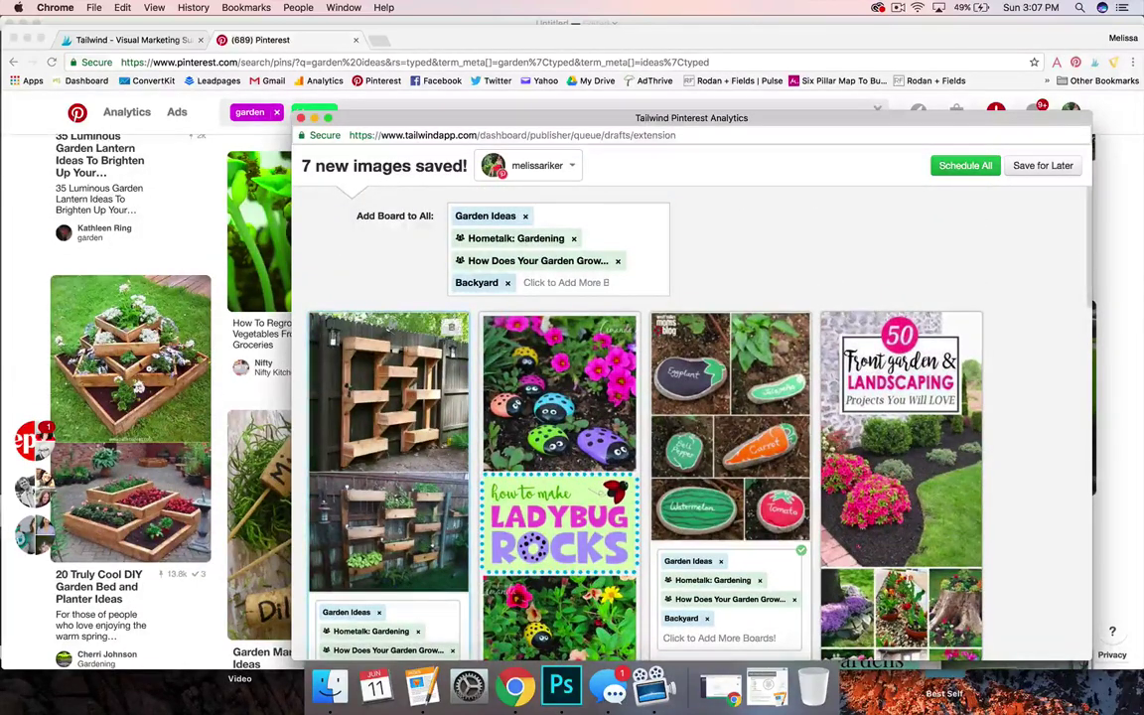
Step: Find the vertical gardening pin in the Pinterest results, open its source page, and copy the page URL
{"action": "left_click", "coordinate": [223, 277]}
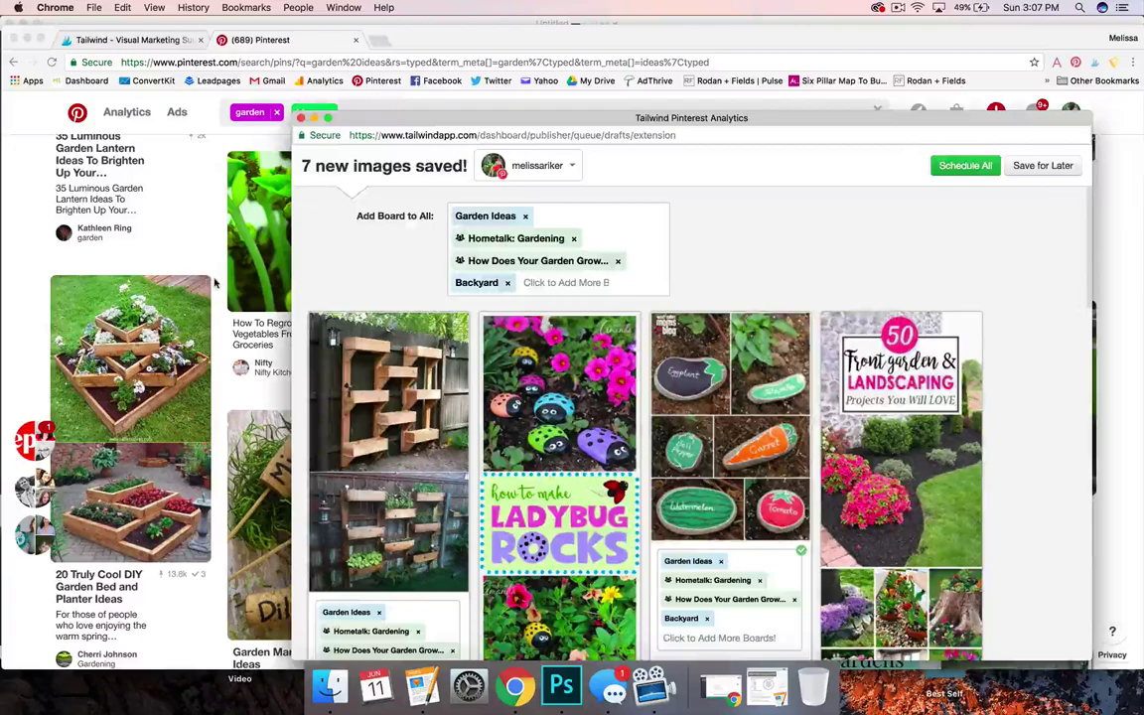
{"action": "scroll", "coordinate": [298, 278], "scroll_direction": "up", "scroll_amount": 5}
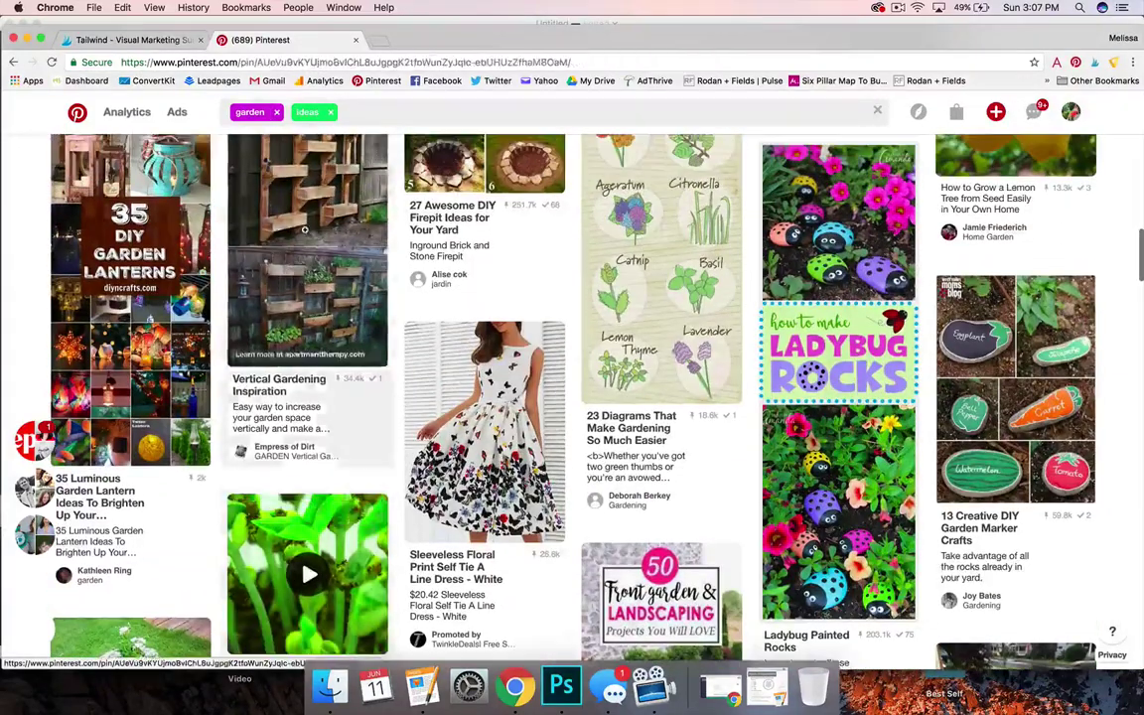
{"action": "left_click", "coordinate": [358, 274]}
{"action": "left_click", "coordinate": [455, 179]}
{"action": "left_click", "coordinate": [438, 60]}
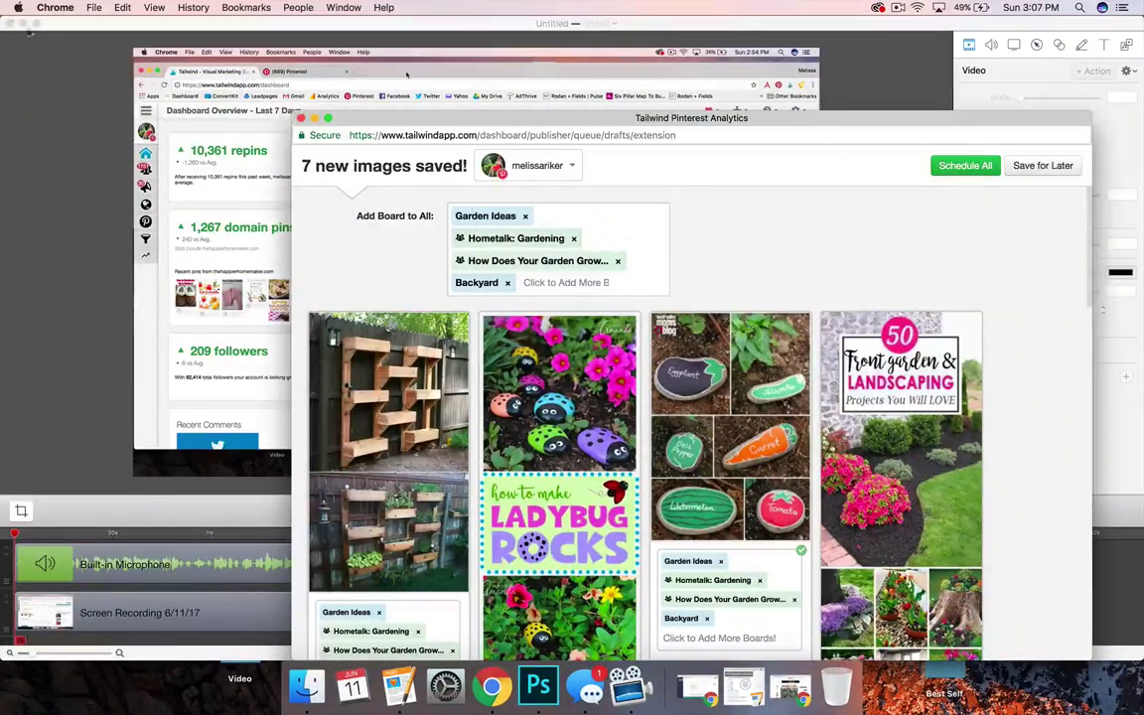
Step: Clear away the leftover background windows and enter the copied page URL as the vertical planter draft's source
{"action": "left_click", "coordinate": [22, 22]}
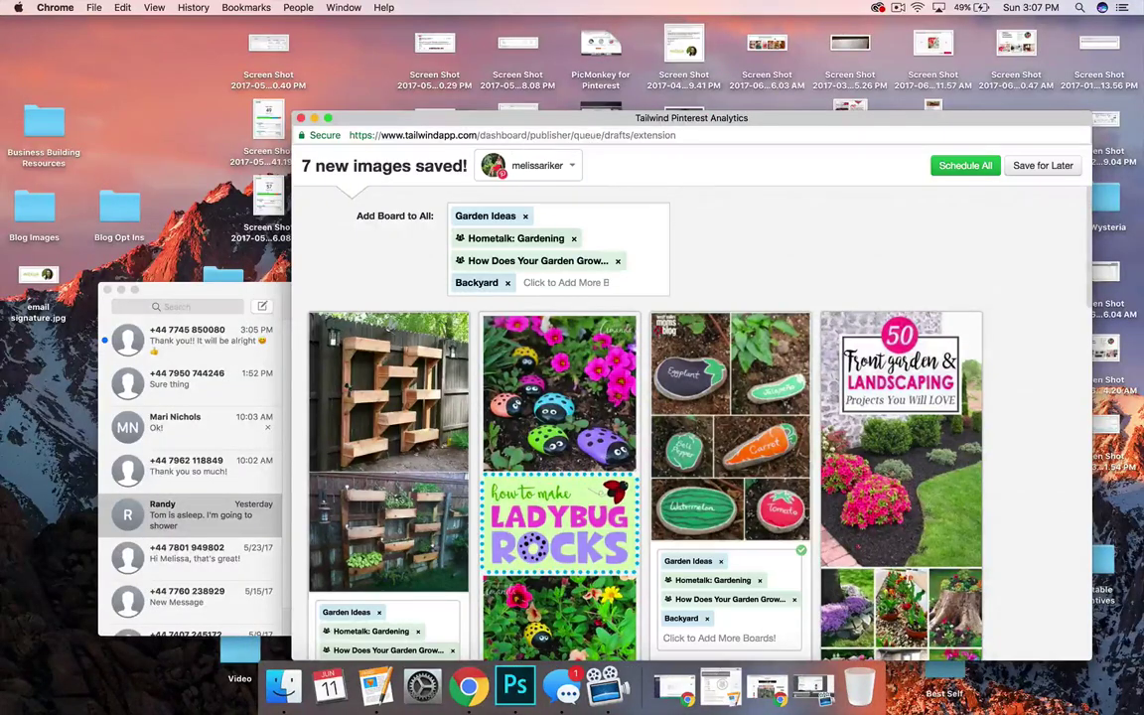
{"action": "left_click", "coordinate": [105, 290]}
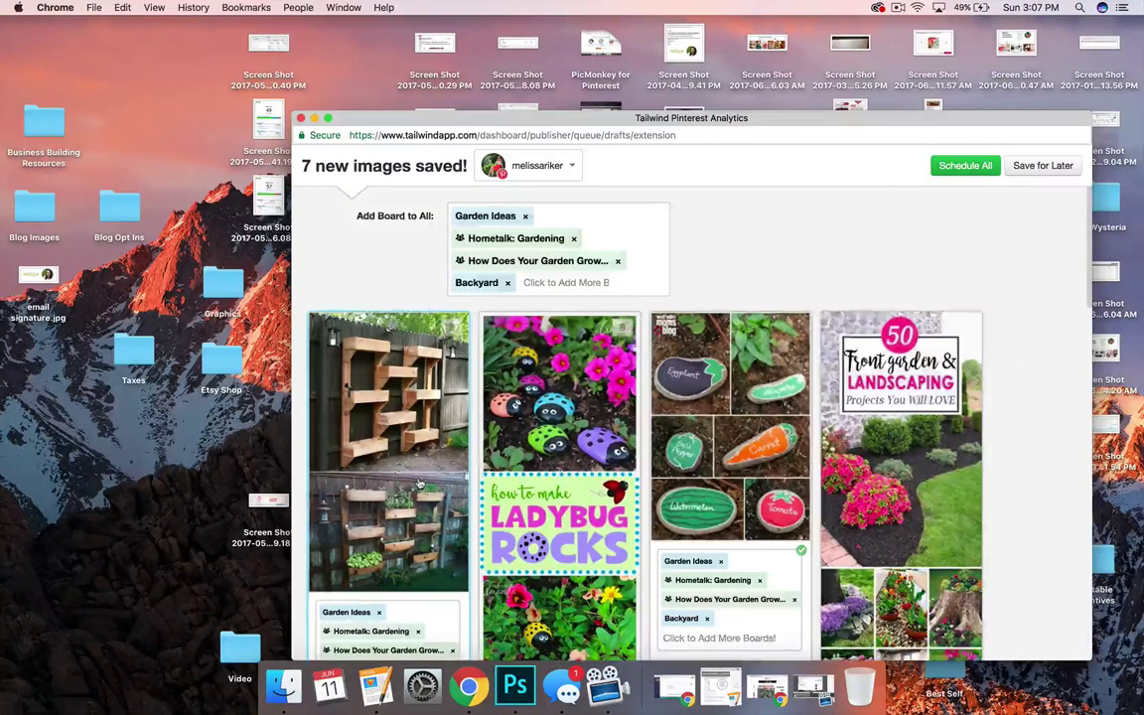
{"action": "scroll", "coordinate": [447, 447], "scroll_direction": "down", "scroll_amount": 4}
{"action": "left_click", "coordinate": [356, 613]}
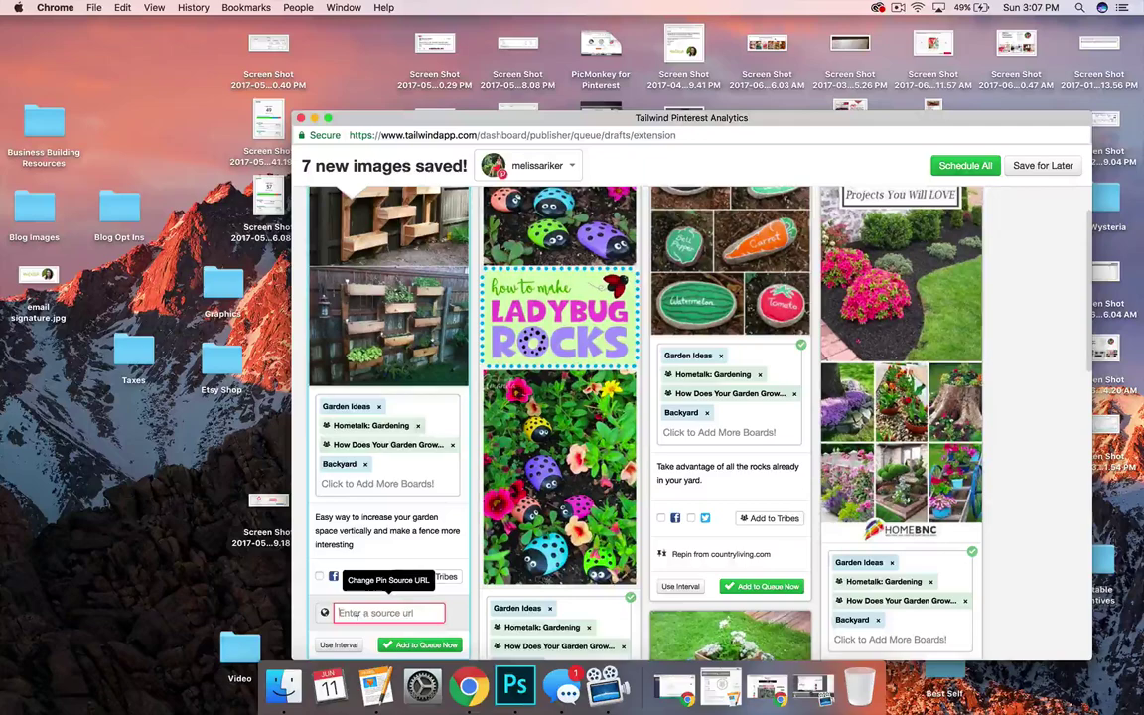
{"action": "scroll", "coordinate": [440, 540], "scroll_direction": "down", "scroll_amount": 2}
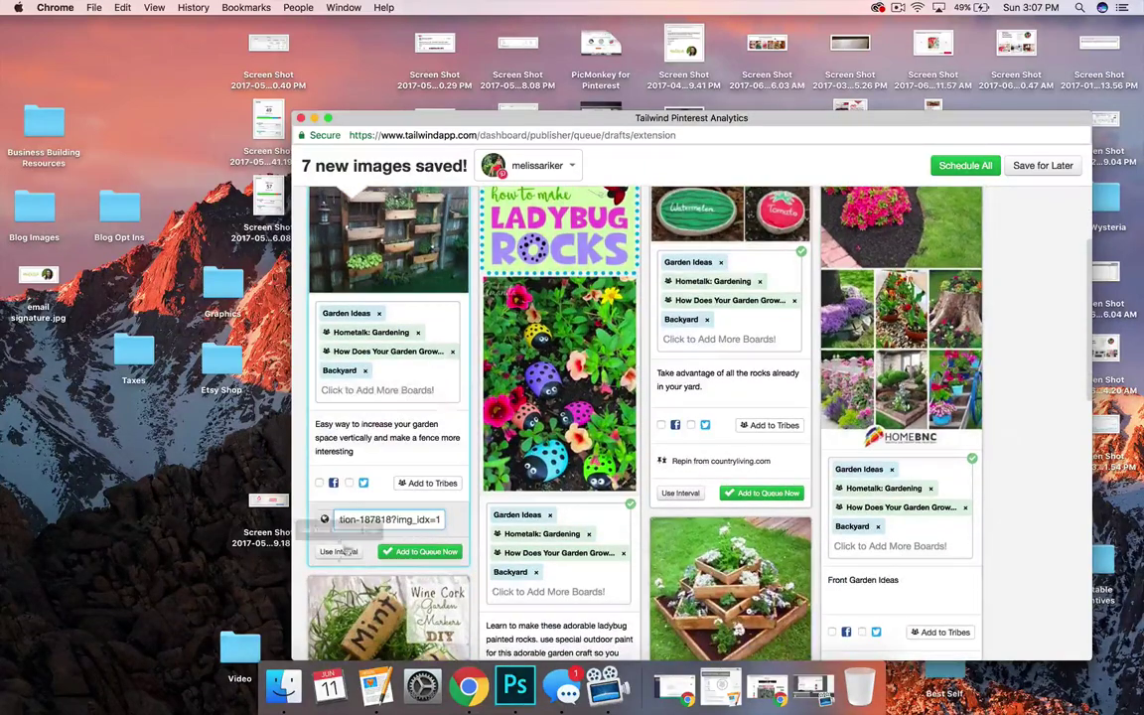
Step: Set a 10-day minimum interval between pins for the vertical planter, Ladybug Rocks and Wine Cork Garden Markers drafts
{"action": "left_click", "coordinate": [337, 551]}
{"action": "scroll", "coordinate": [345, 536], "scroll_direction": "down", "scroll_amount": 3}
{"action": "left_click", "coordinate": [373, 524]}
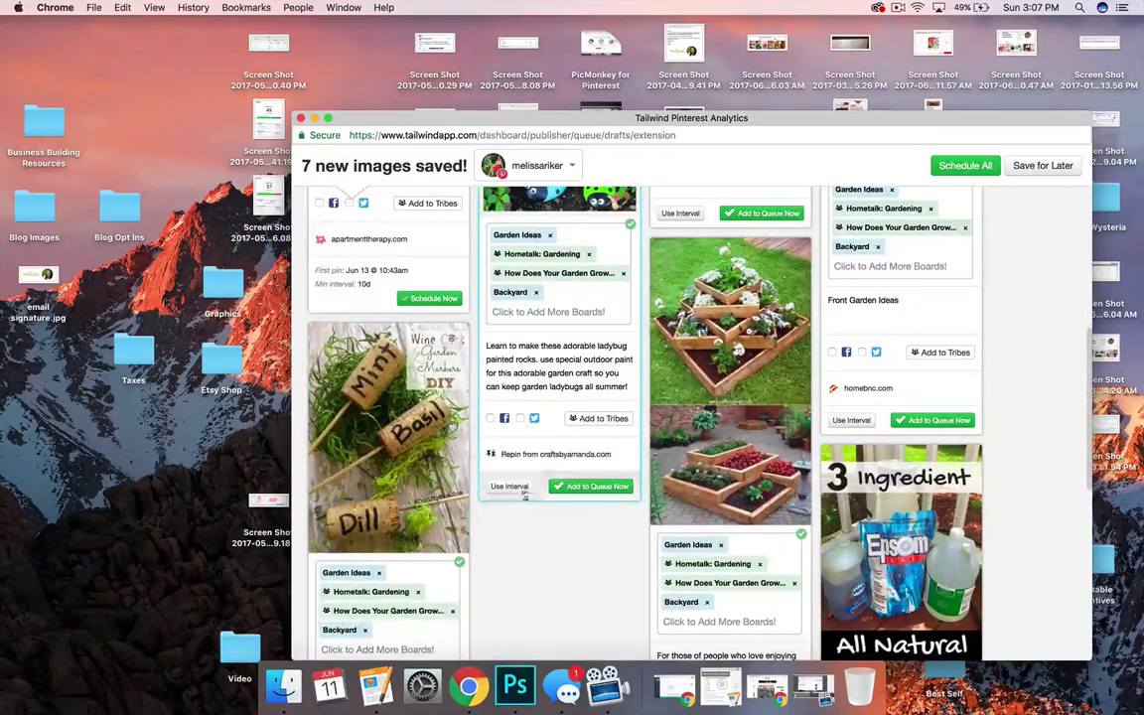
{"action": "left_click", "coordinate": [509, 486]}
{"action": "scroll", "coordinate": [524, 494], "scroll_direction": "down", "scroll_amount": 3}
{"action": "left_click", "coordinate": [545, 464]}
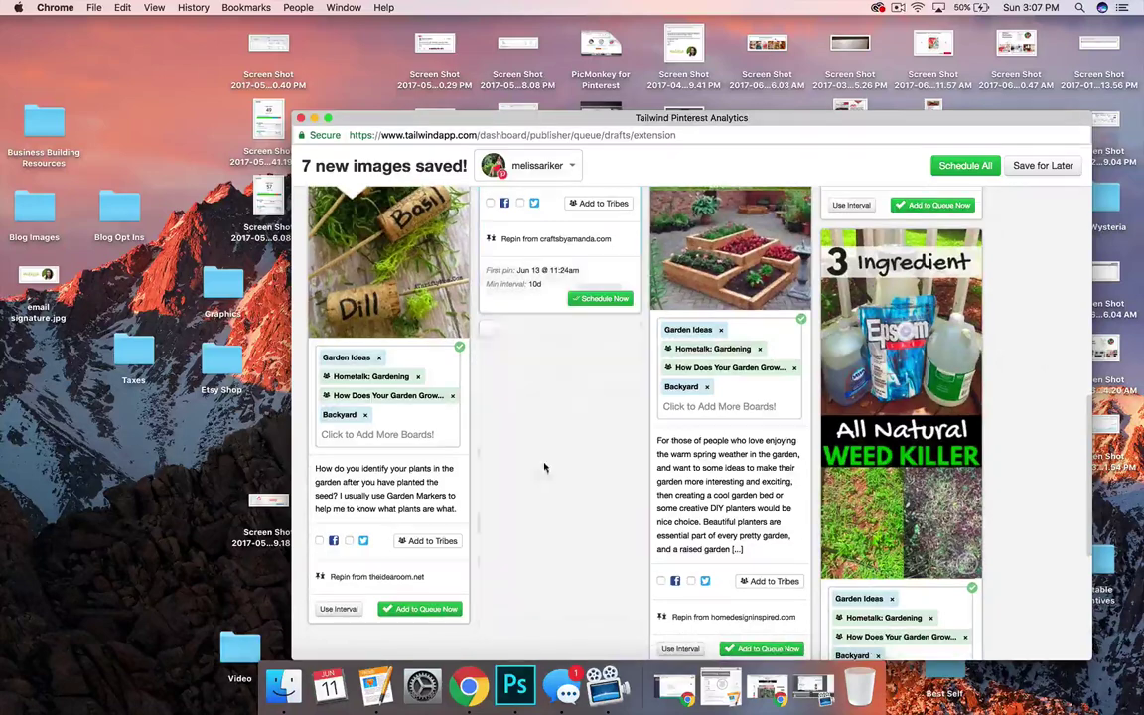
{"action": "left_click", "coordinate": [338, 608]}
{"action": "scroll", "coordinate": [378, 496], "scroll_direction": "down", "scroll_amount": 3}
{"action": "left_click", "coordinate": [389, 462]}
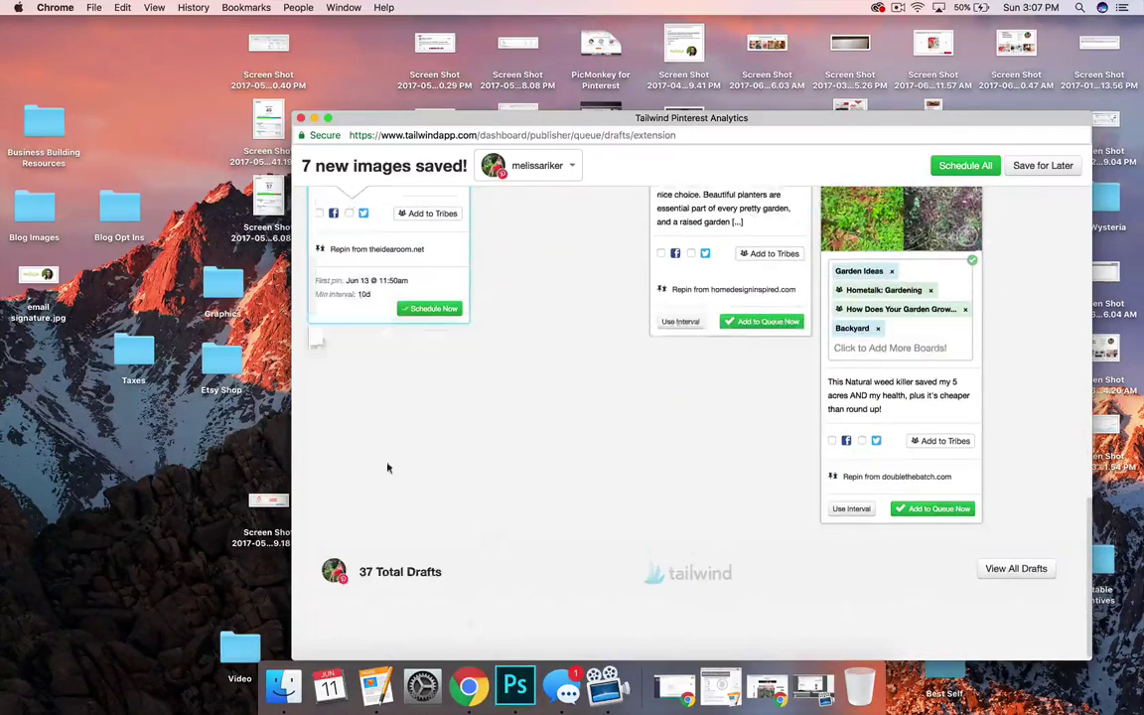
Step: Set a 10-day minimum interval between pins for the raised garden planter, All Natural Weed Killer and homebnc.com drafts
{"action": "left_click", "coordinate": [681, 321]}
{"action": "scroll", "coordinate": [716, 417], "scroll_direction": "down", "scroll_amount": 1}
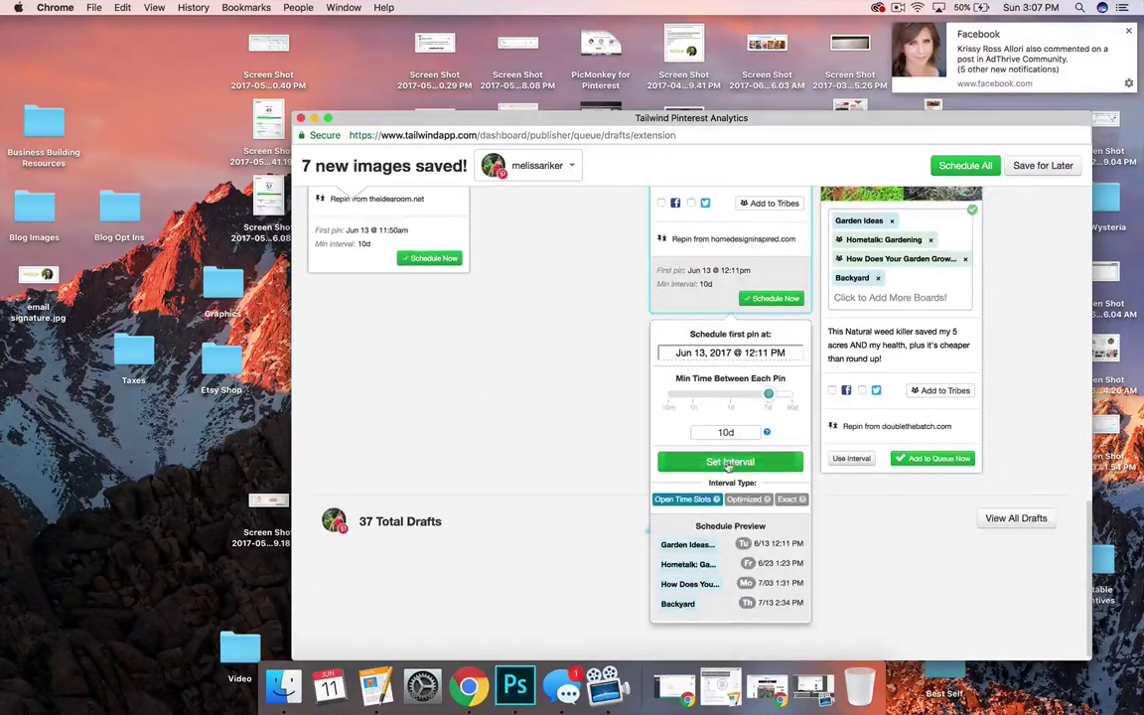
{"action": "left_click", "coordinate": [730, 462]}
{"action": "left_click", "coordinate": [1126, 33]}
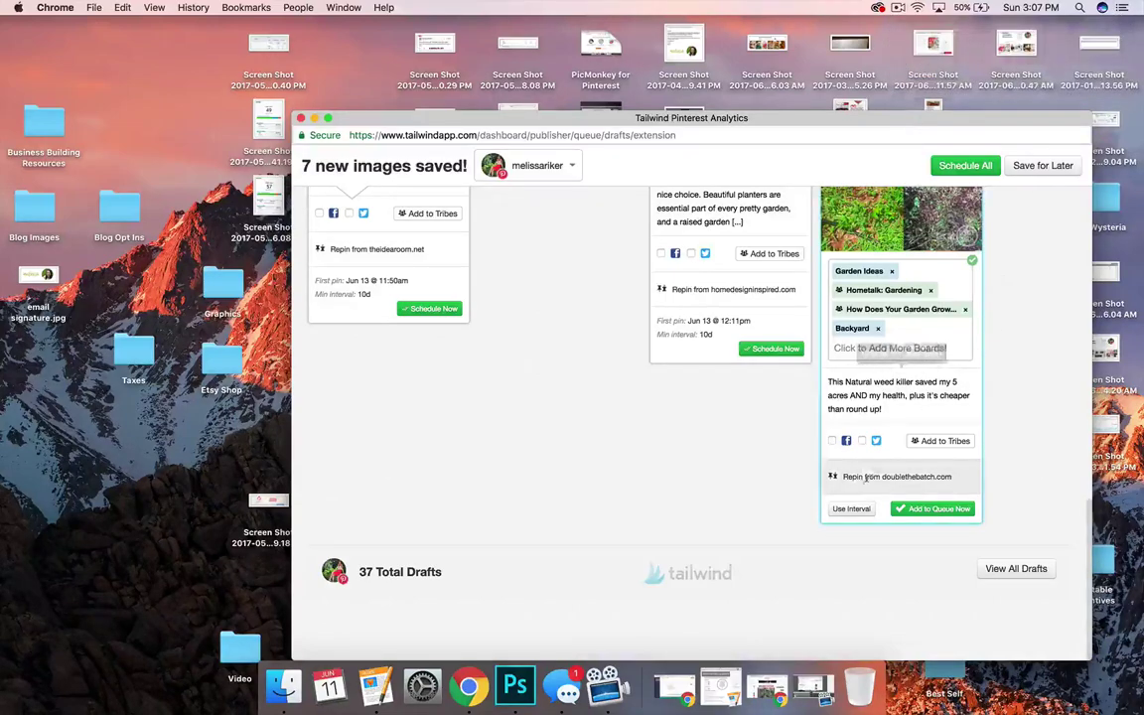
{"action": "left_click", "coordinate": [851, 508]}
{"action": "scroll", "coordinate": [894, 417], "scroll_direction": "down", "scroll_amount": 3}
{"action": "left_click", "coordinate": [899, 461]}
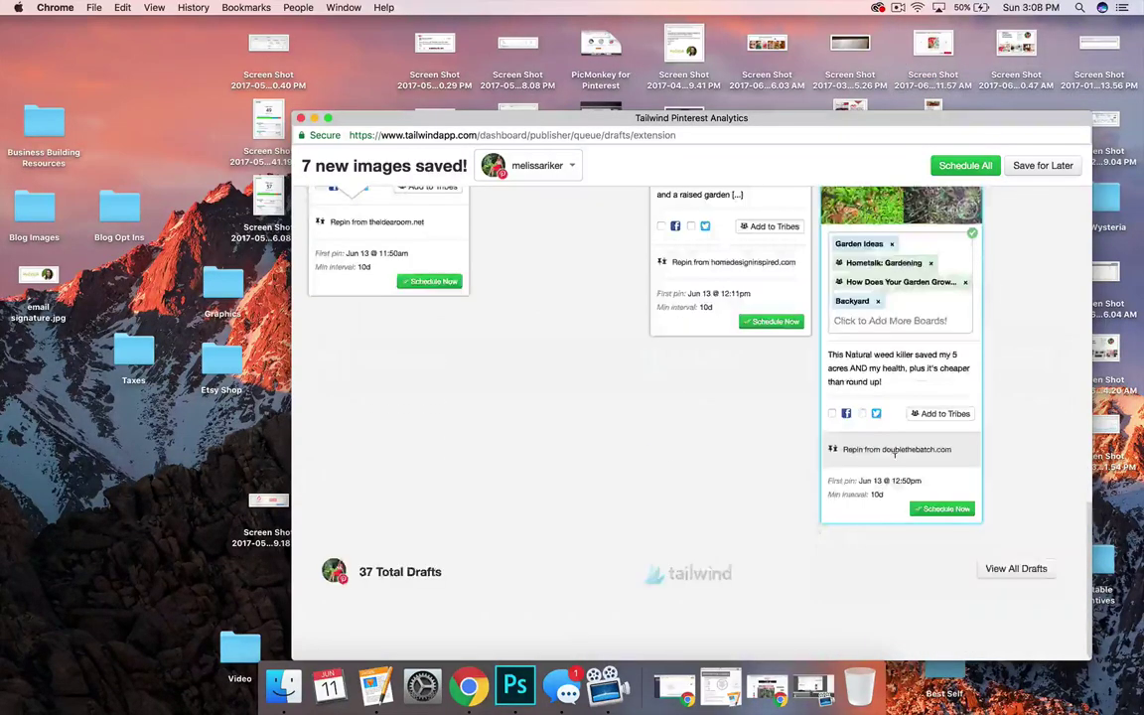
{"action": "left_click", "coordinate": [852, 475]}
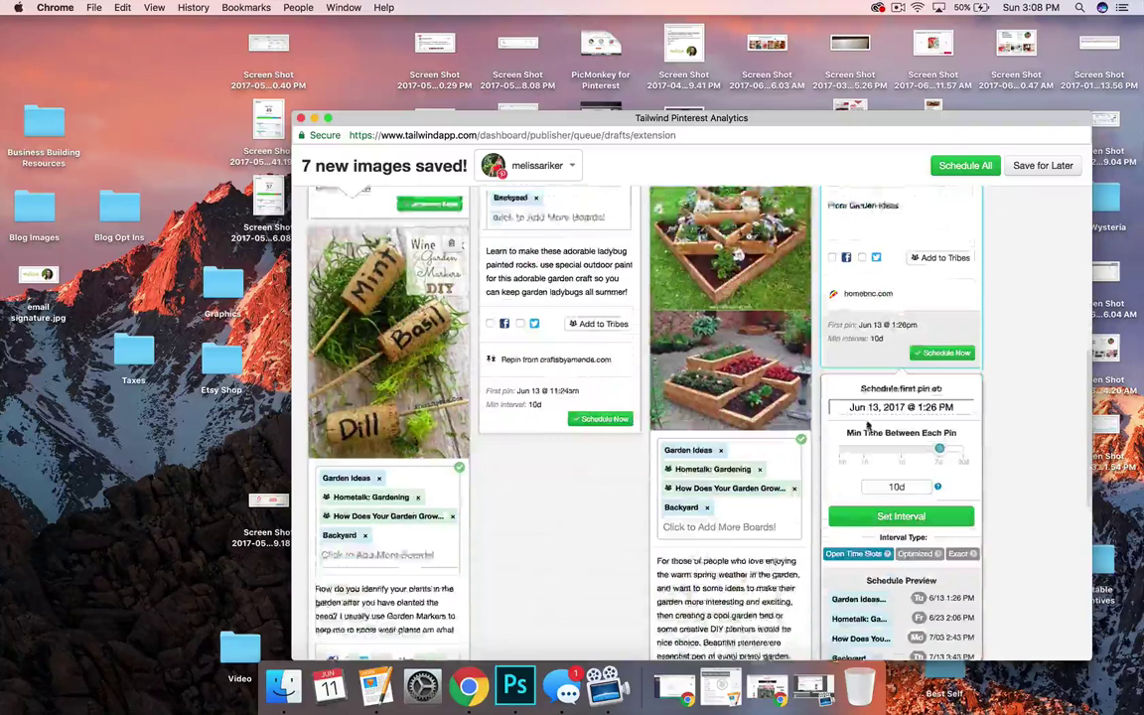
{"action": "scroll", "coordinate": [874, 467], "scroll_direction": "down", "scroll_amount": 2}
{"action": "left_click", "coordinate": [899, 462]}
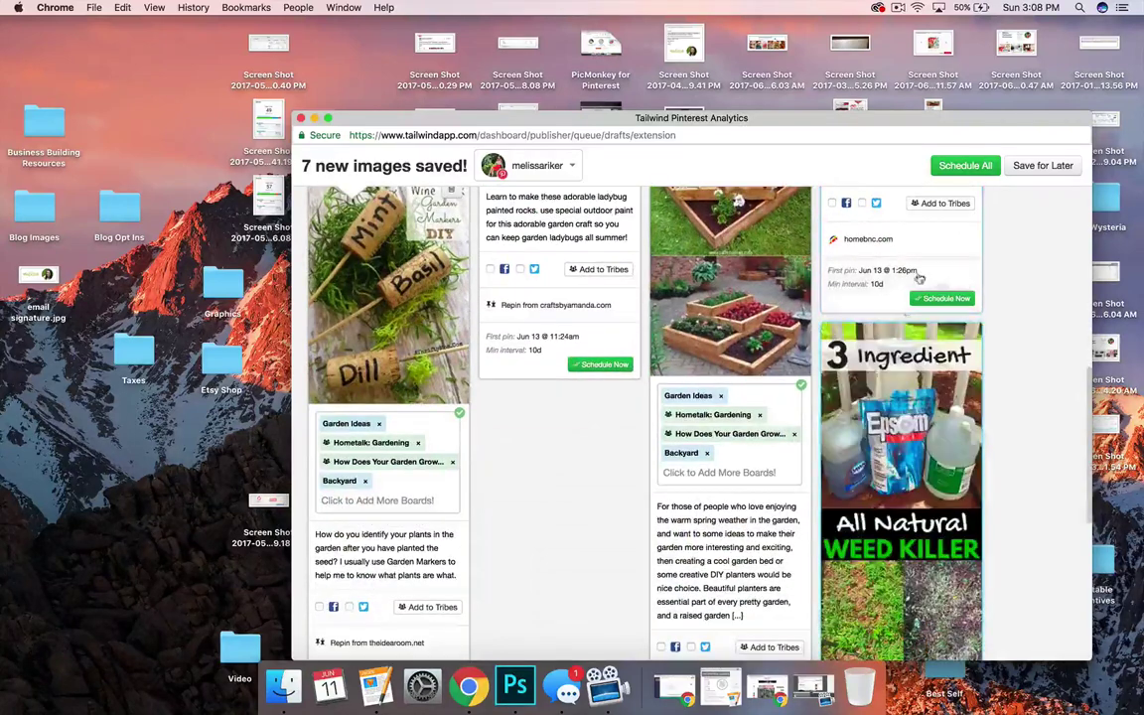
Step: Schedule all seven garden drafts at once and close the drafts window
{"action": "left_click", "coordinate": [959, 166]}
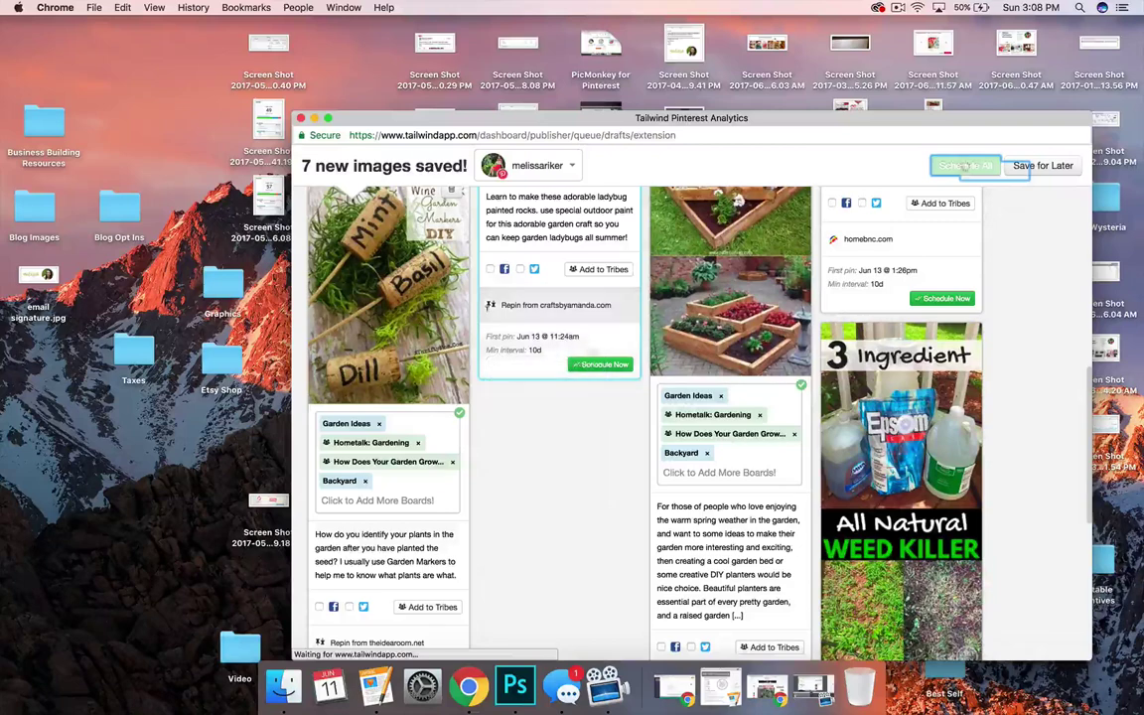
{"action": "left_click", "coordinate": [299, 118]}
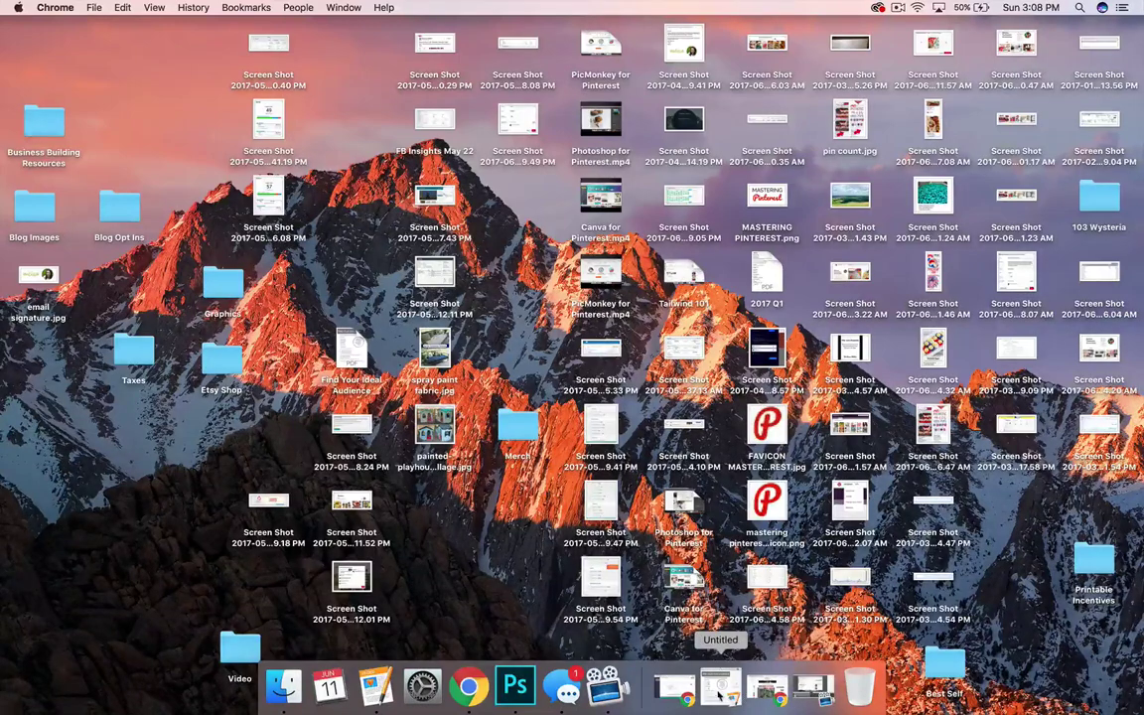
Step: Restore the minimized browser windows, dismiss the Apartment Therapy subscription popup and close the Vertical Gardening Inspiration page
{"action": "left_click", "coordinate": [721, 685]}
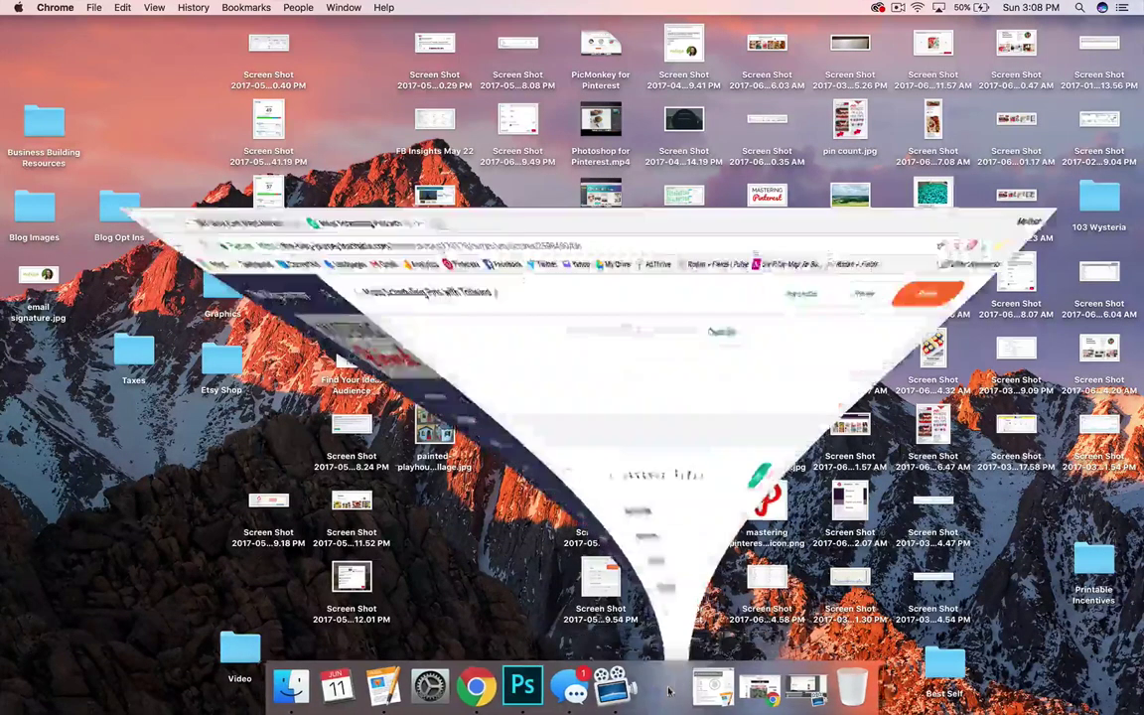
{"action": "left_click", "coordinate": [750, 691]}
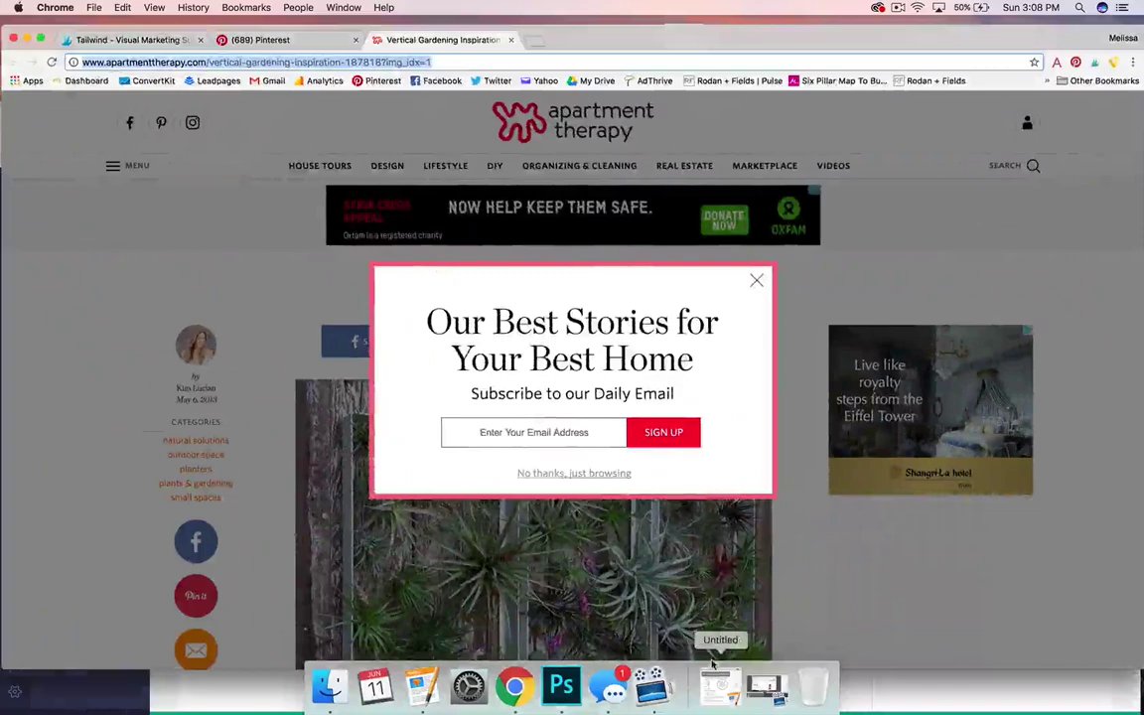
{"action": "left_click", "coordinate": [755, 282]}
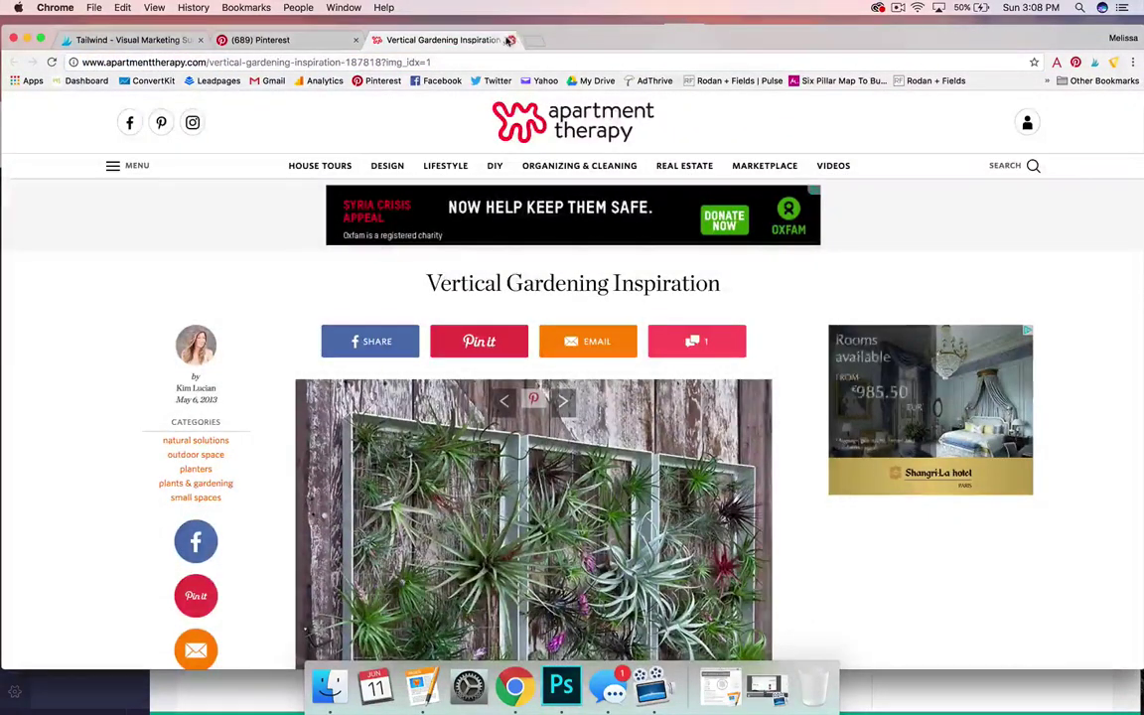
{"action": "left_click", "coordinate": [510, 39]}
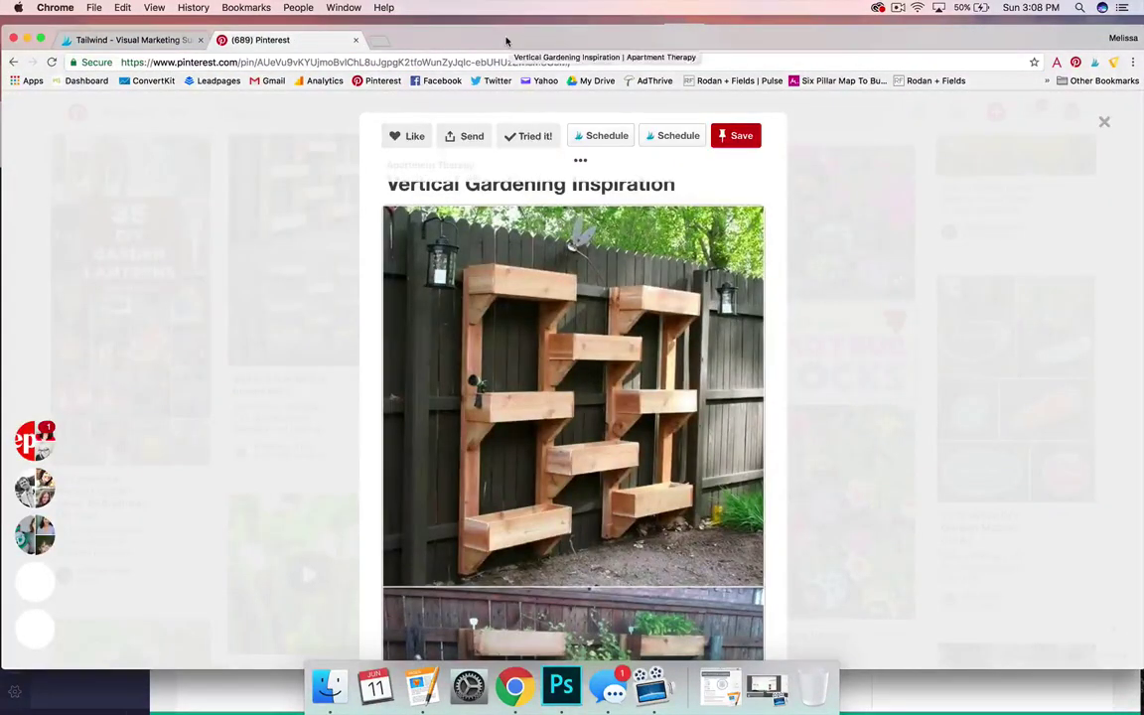